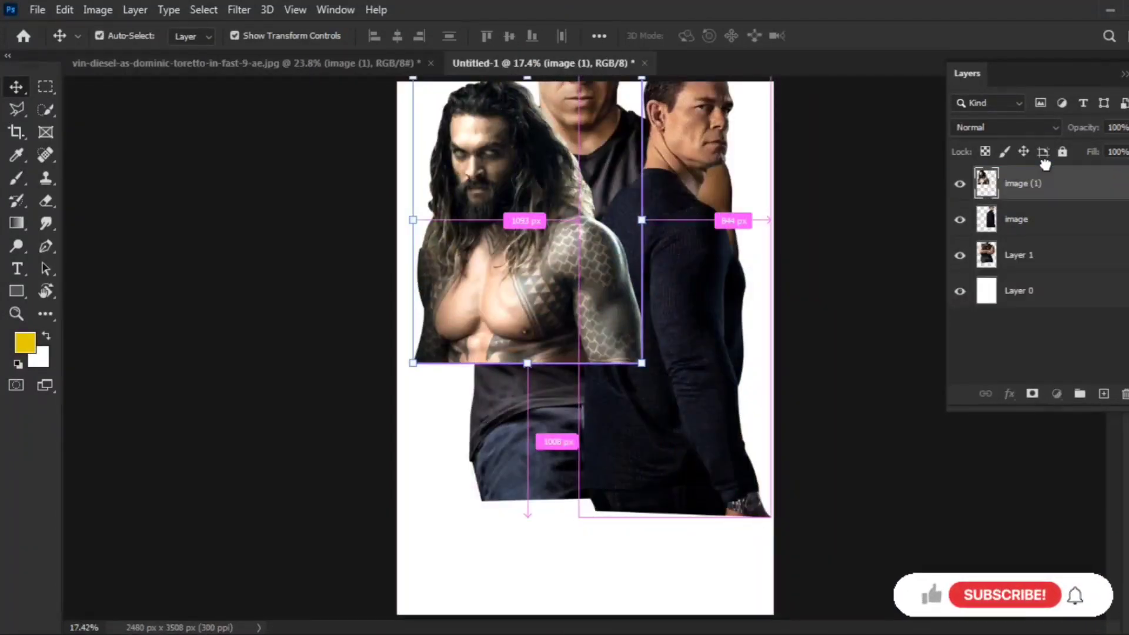
Bring the bald actor's layer to the top, move it lower and scale it to about 71%
drag(1045, 164, 1041, 171)
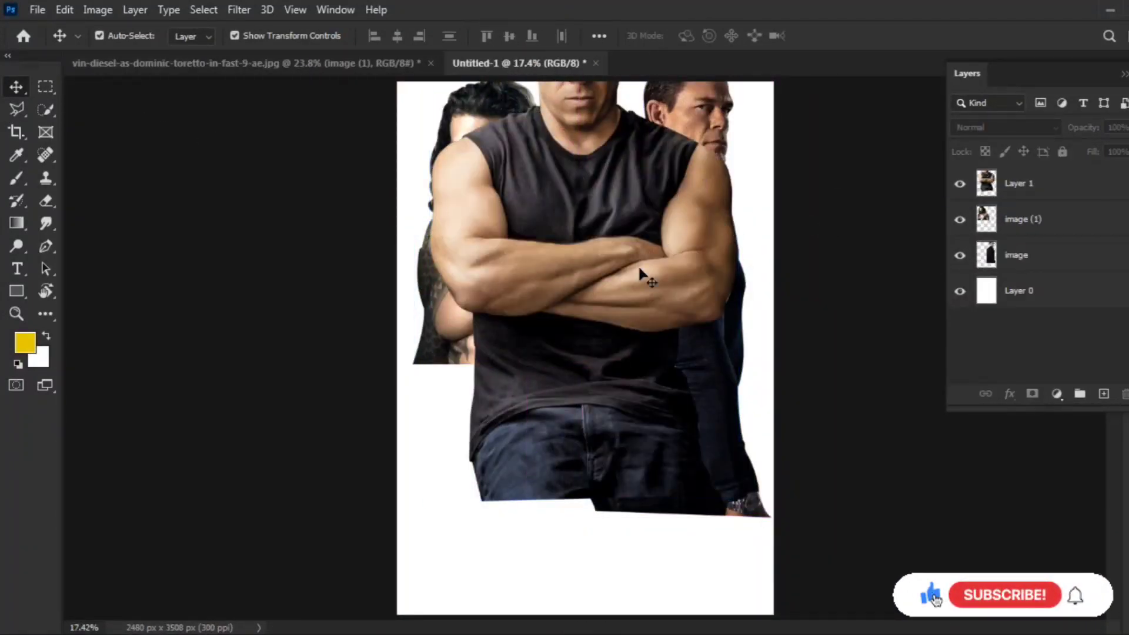
drag(641, 274, 625, 328)
key(ctrl+t)
scroll(625, 327, up, 3)
mouse_move(597, 82)
mouse_down()
mouse_move(597, 295)
mouse_move(597, 135)
mouse_up()
key(Return)
Shrink the long-haired actor so it sits behind the centre figure
click(1023, 219)
key(ctrl+t)
drag(661, 176, 635, 234)
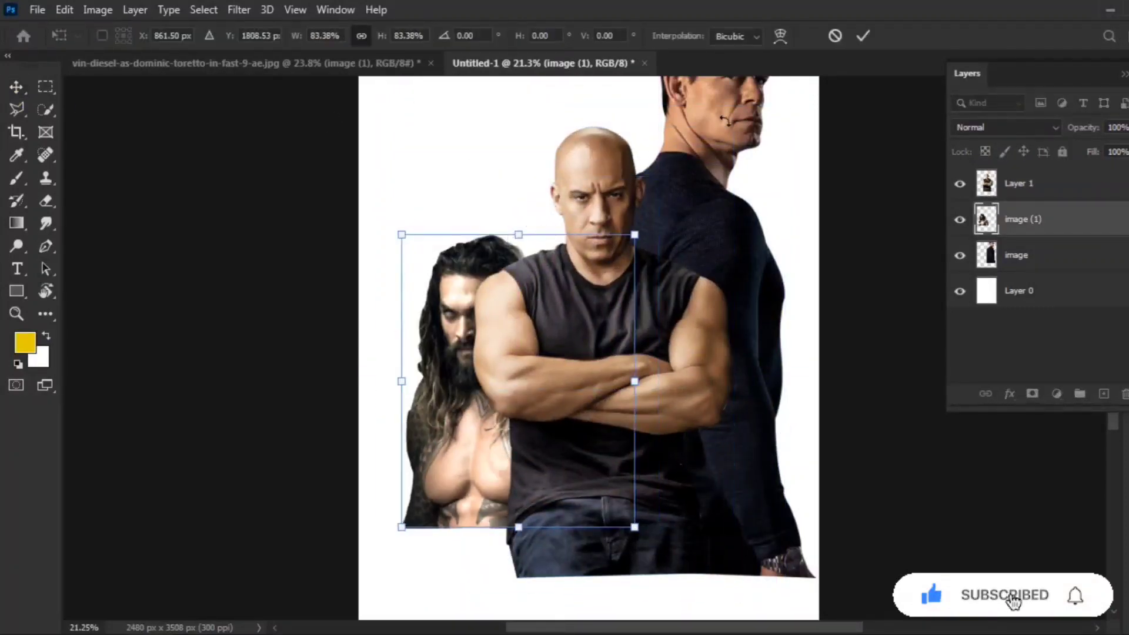
key(Return)
Move the third actor about 210 px down and resize it at right
click(747, 159)
mouse_move(715, 83)
mouse_down()
mouse_move(707, 145)
mouse_move(756, 323)
mouse_up()
key(Return)
drag(450, 371, 466, 324)
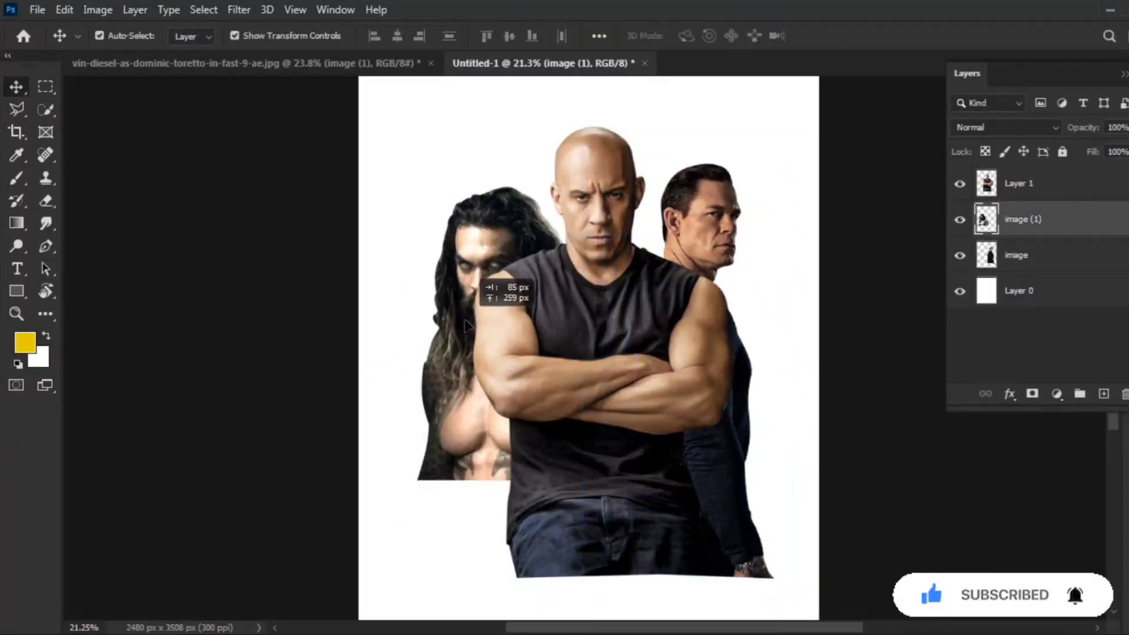
Scale the long-haired actor to about 89% at left and nudge all three actors into place
key(ctrl+t)
drag(424, 189, 417, 164)
drag(461, 368, 454, 370)
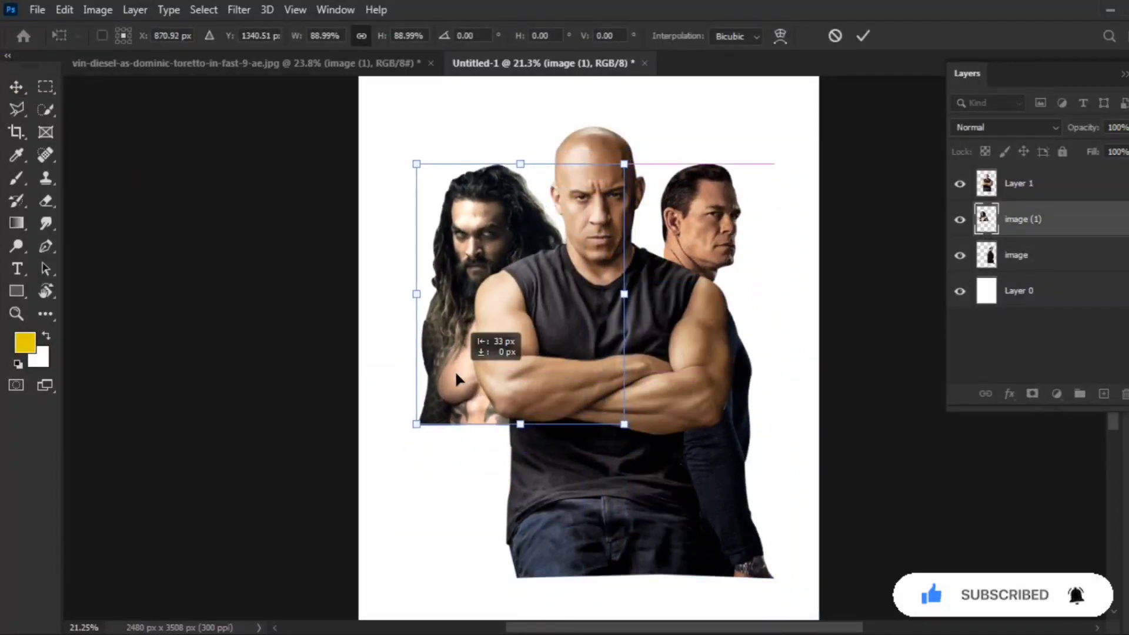
key(Return)
drag(689, 341, 680, 340)
drag(482, 229, 472, 227)
drag(719, 228, 727, 227)
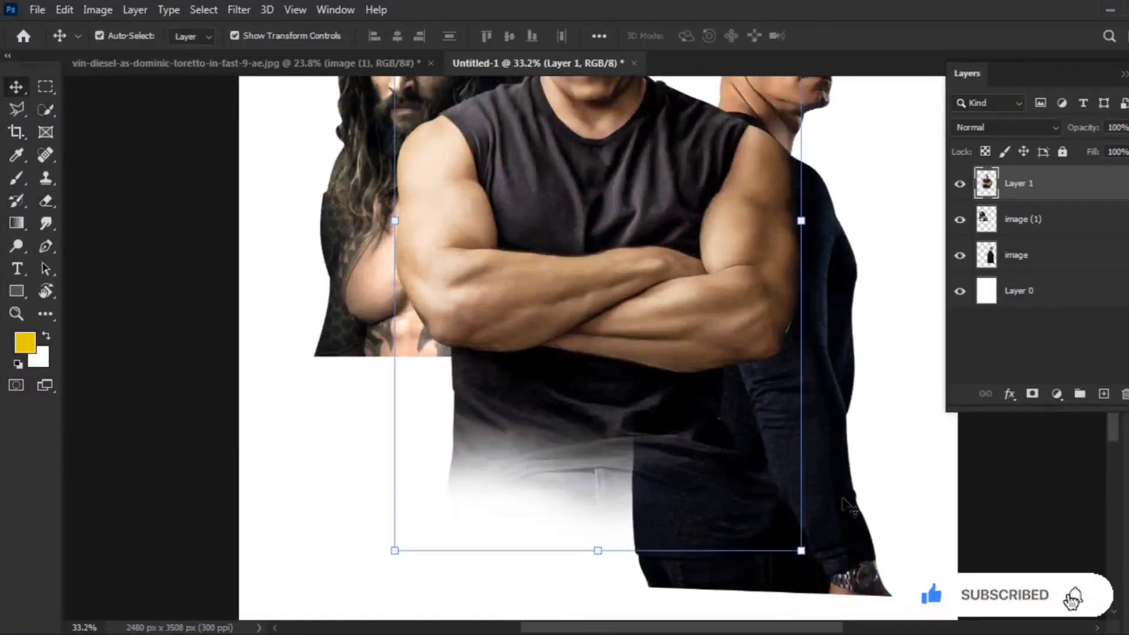
Erase the bottom of the front figures and the third actor's lower-right side into white
mouse_move(583, 471)
mouse_down()
mouse_move(840, 482)
mouse_move(875, 462)
mouse_up()
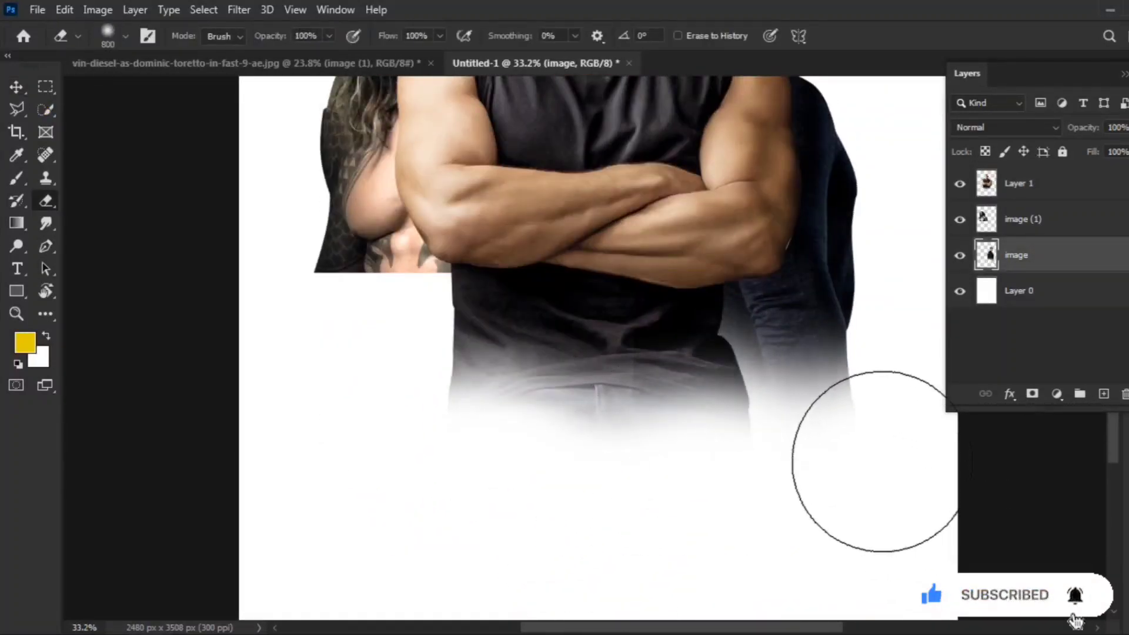
mouse_move(814, 478)
mouse_down()
mouse_move(681, 404)
mouse_move(827, 411)
mouse_up()
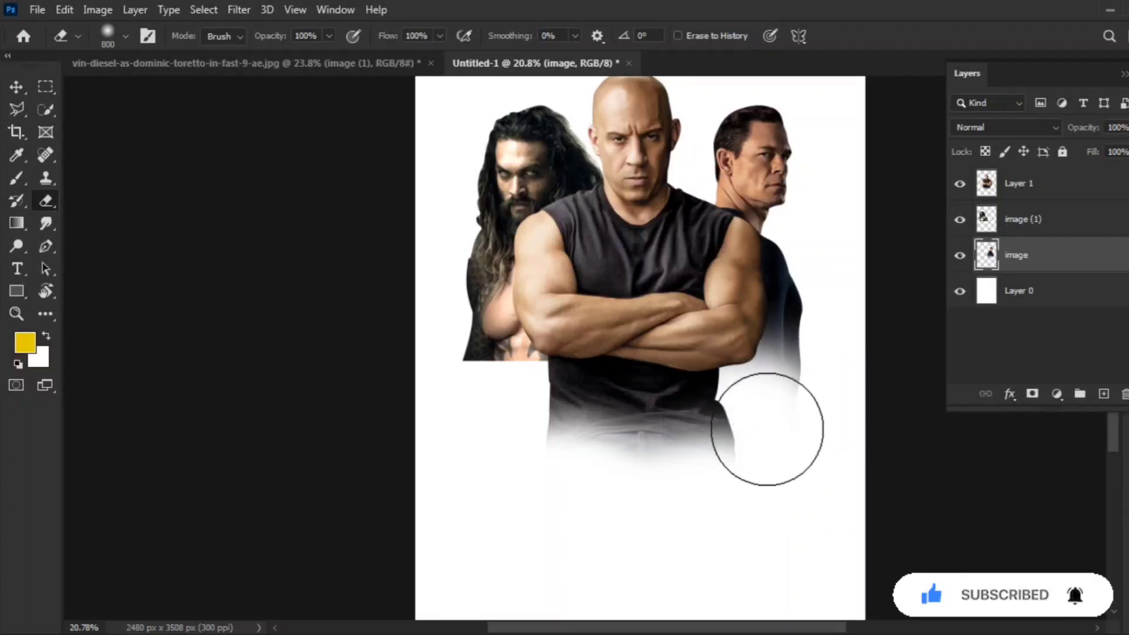
key(bracketright)
key(bracketright)
Fade the long-haired actor's lower torso into white with a smaller eraser
click(1058, 231)
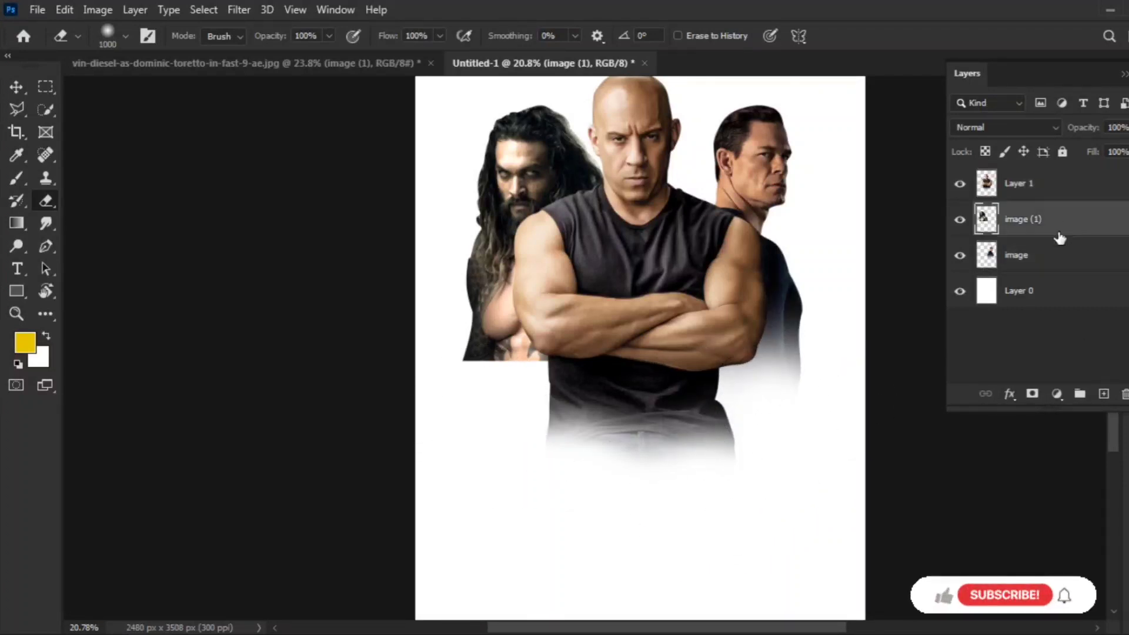
key(bracketleft)
key(bracketleft)
key(bracketleft)
drag(494, 416, 460, 398)
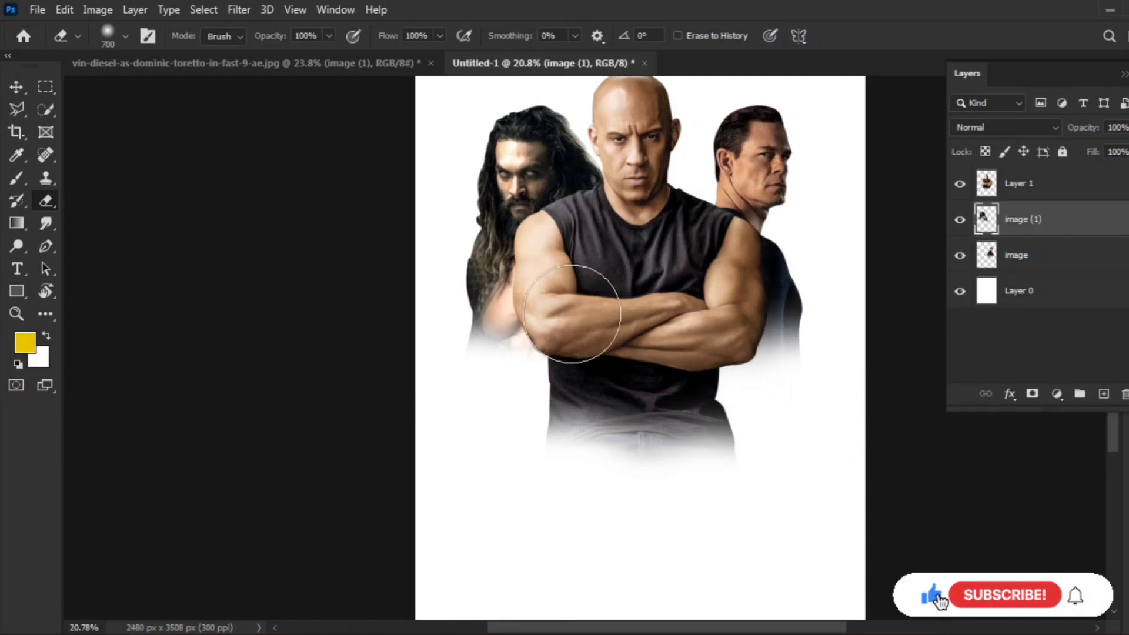
scroll(721, 407, down, 2)
scroll(721, 407, up, 1)
key(alt+bracketright)
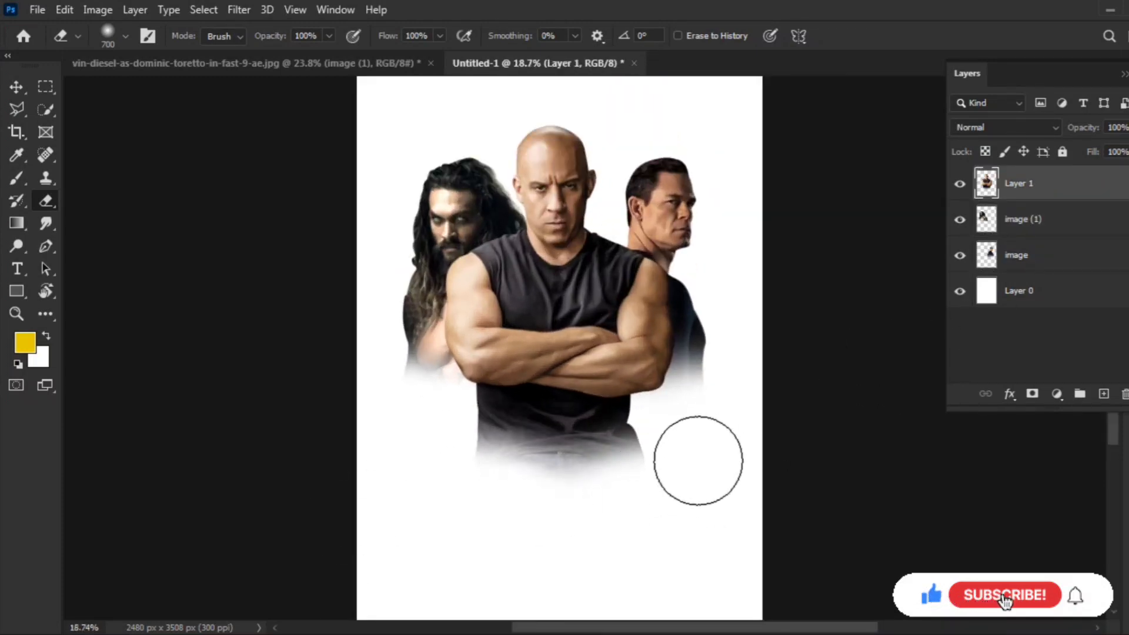
key(v)
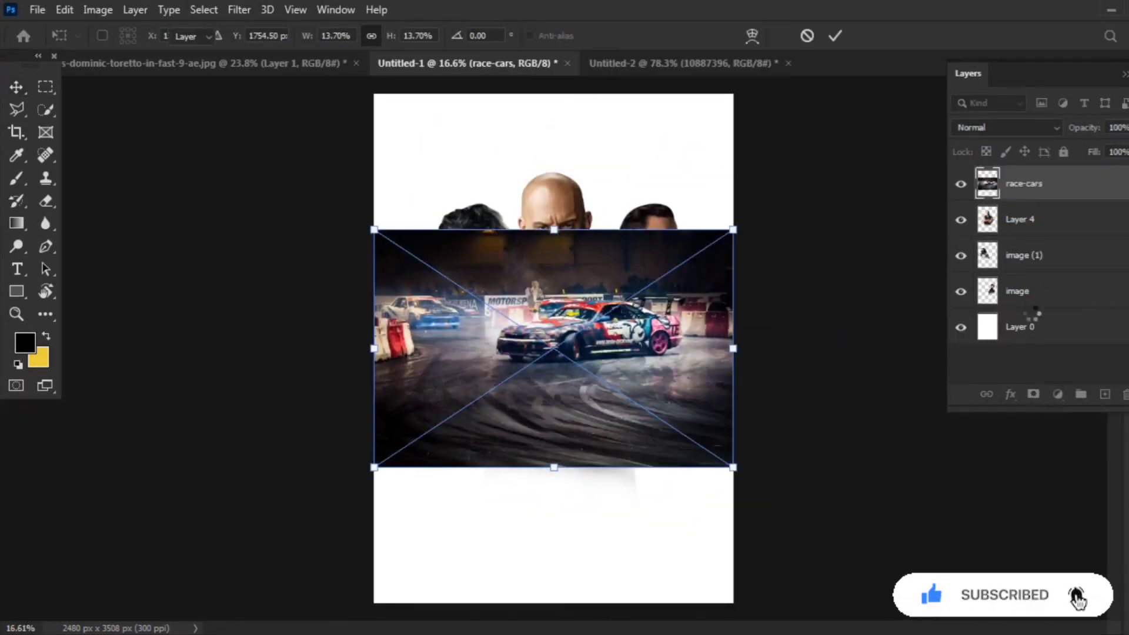
Place the race-cars photo behind the actors, enlarged and slightly taller
drag(553, 353, 573, 466)
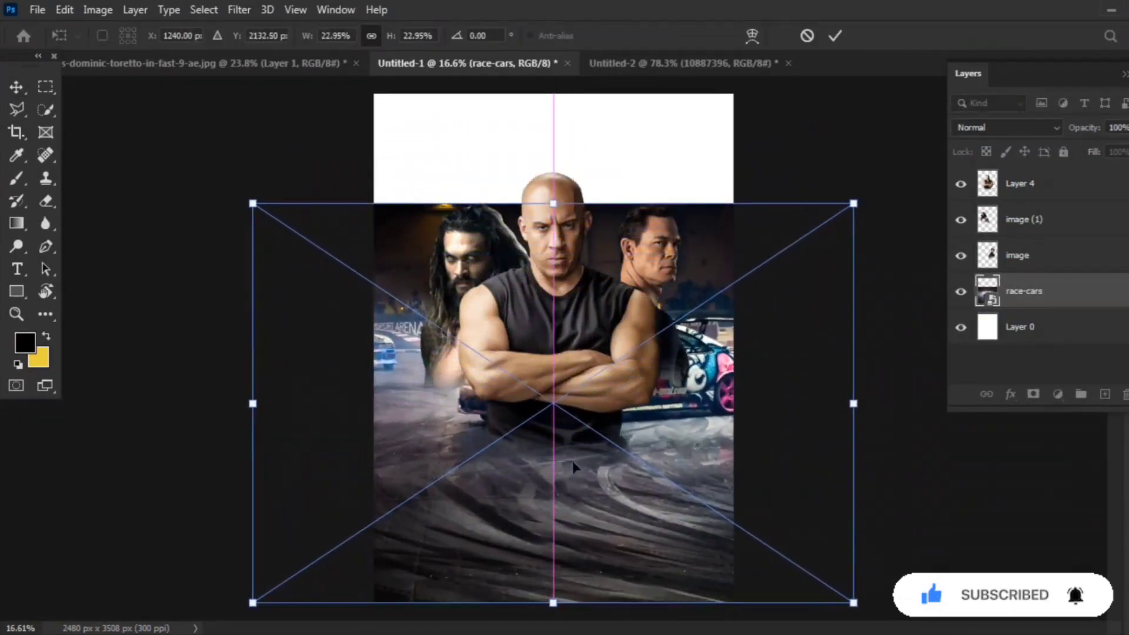
drag(553, 204, 552, 193)
key(Return)
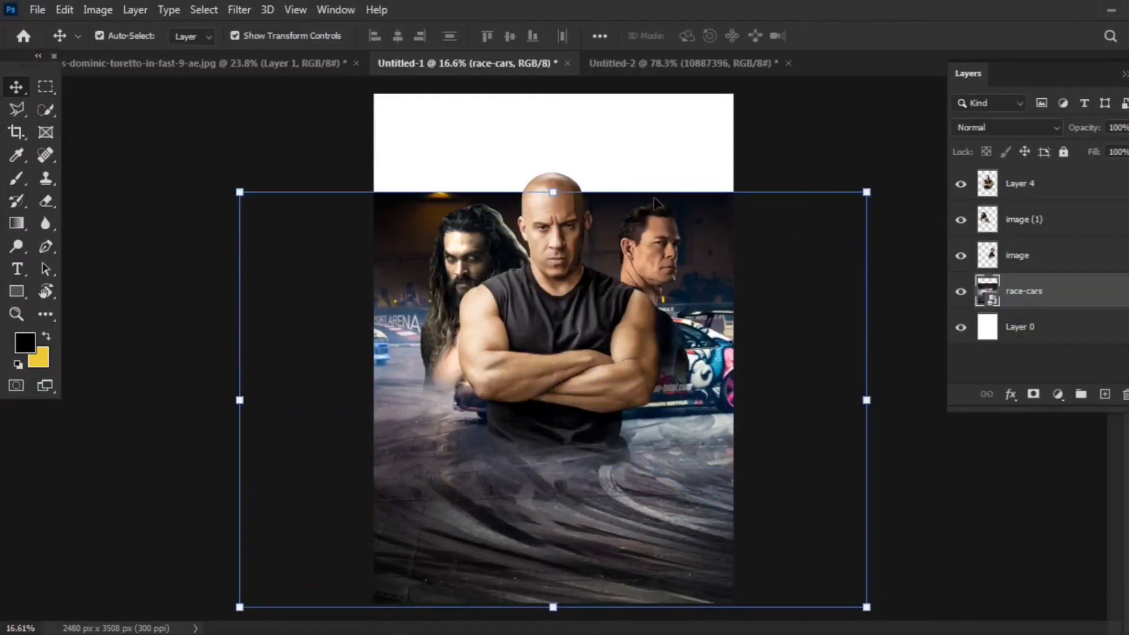
Rasterize the race-cars photo and erase its top and the area around the actors to white
key(e)
click(549, 266)
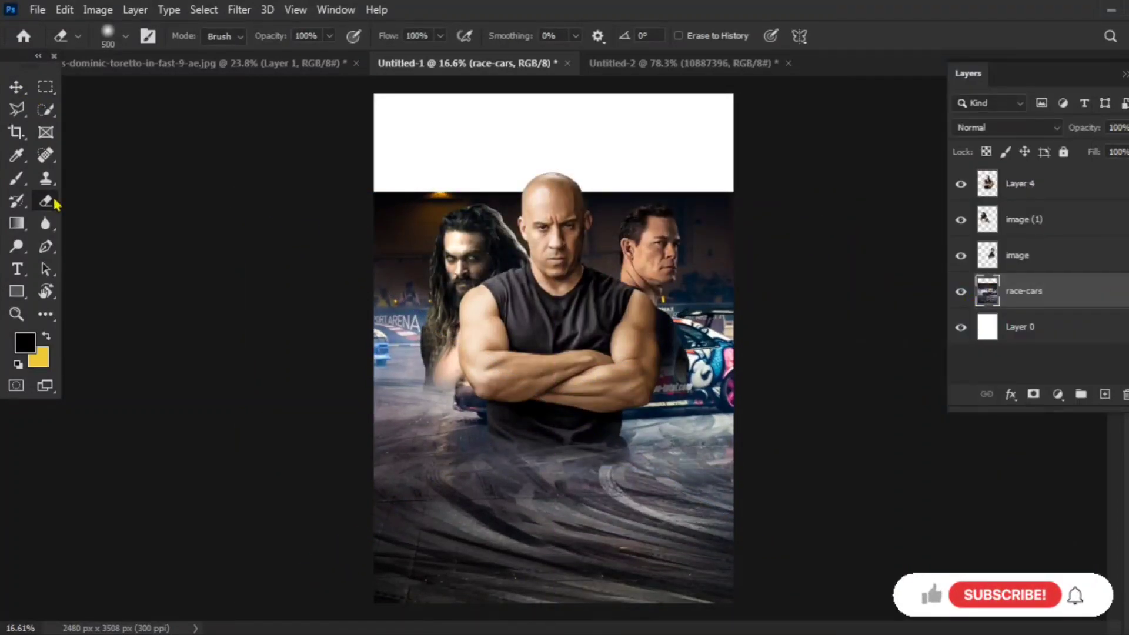
mouse_move(711, 152)
mouse_down()
mouse_move(465, 205)
mouse_move(405, 259)
mouse_move(689, 247)
mouse_move(308, 277)
mouse_move(343, 325)
mouse_move(471, 400)
mouse_move(690, 317)
mouse_move(400, 314)
mouse_move(397, 332)
mouse_up()
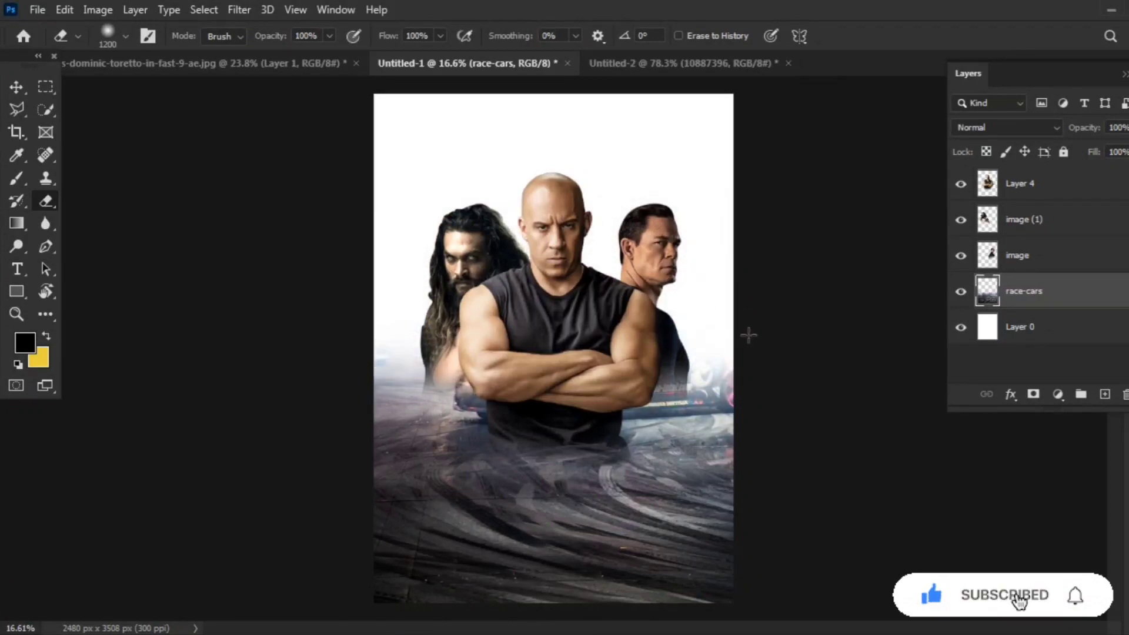
mouse_move(749, 336)
mouse_down()
mouse_move(424, 382)
mouse_move(662, 351)
mouse_move(716, 325)
mouse_move(450, 362)
mouse_up()
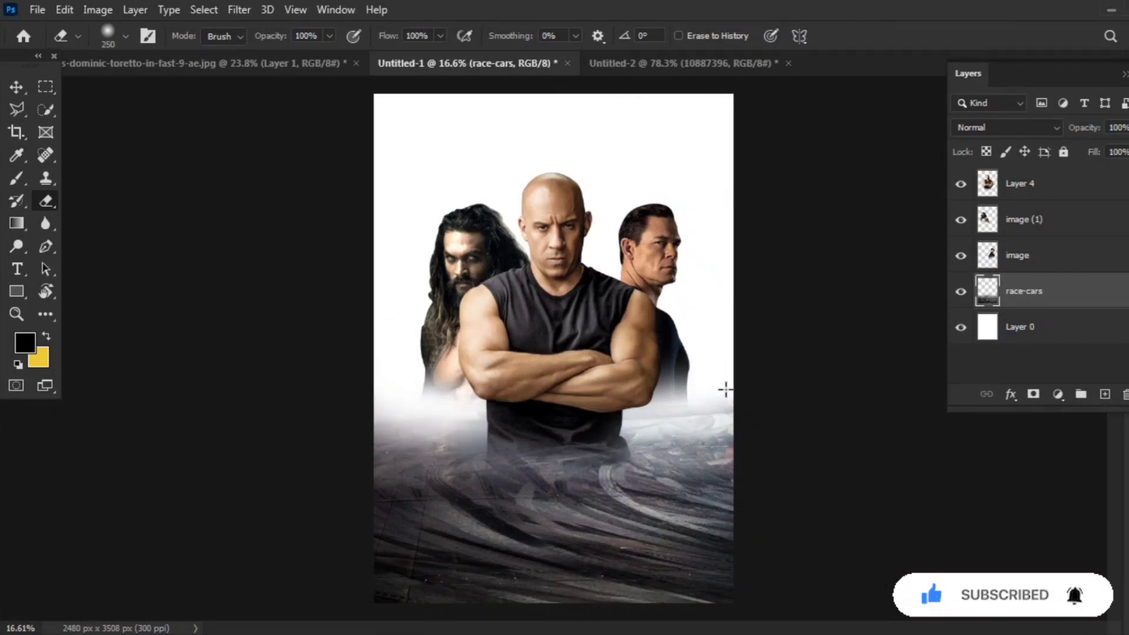
drag(710, 381, 544, 380)
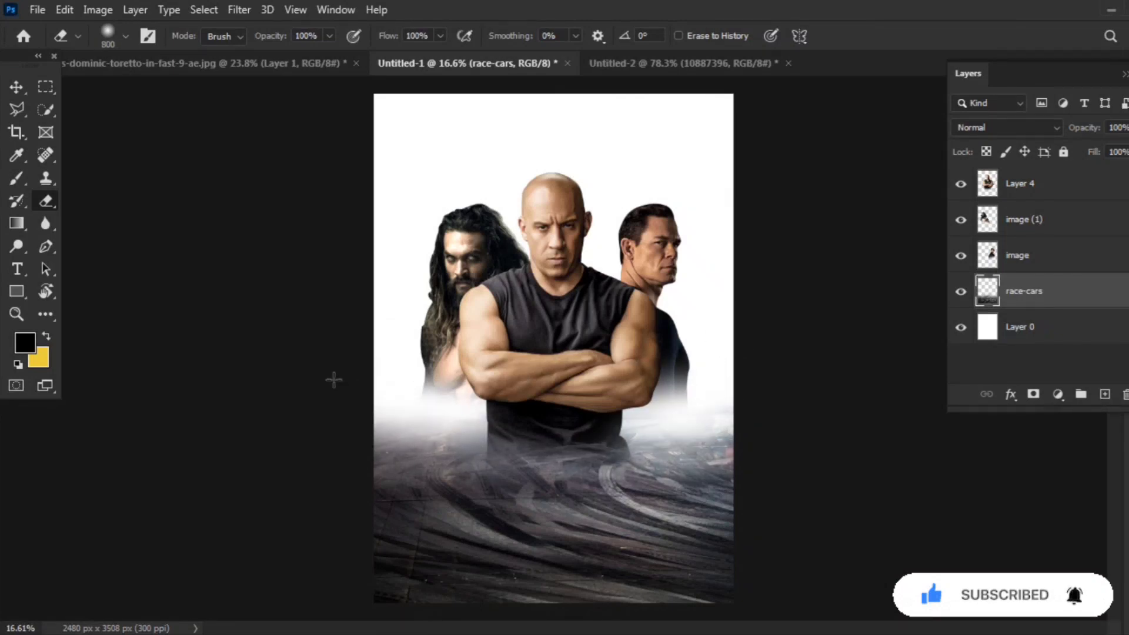
Bring the muscle car into the poster, enlarge it on the road and flip it to face right
click(16, 87)
click(683, 63)
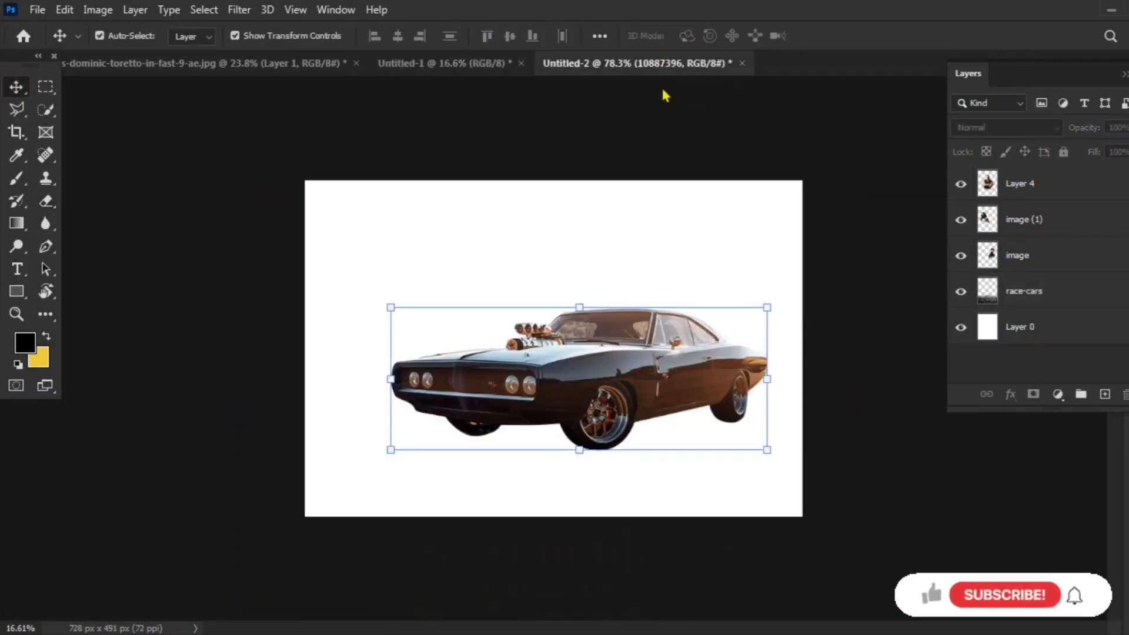
mouse_move(553, 353)
mouse_down()
mouse_move(415, 66)
mouse_move(580, 480)
mouse_move(711, 497)
mouse_up()
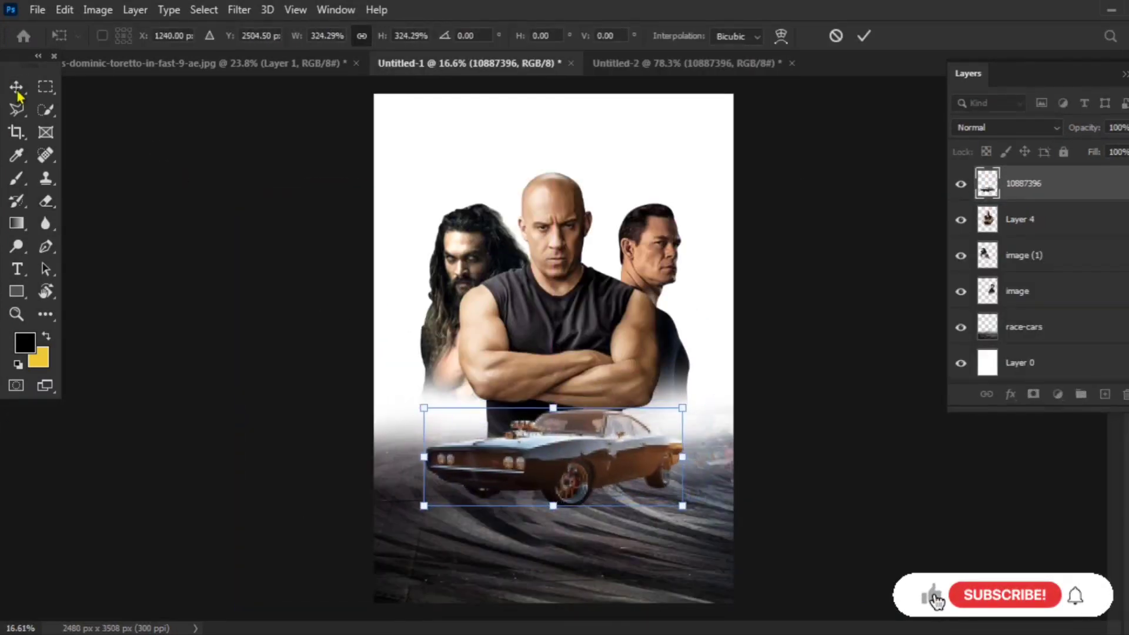
key(Return)
click(98, 10)
key(Escape)
scroll(550, 498, up, 3)
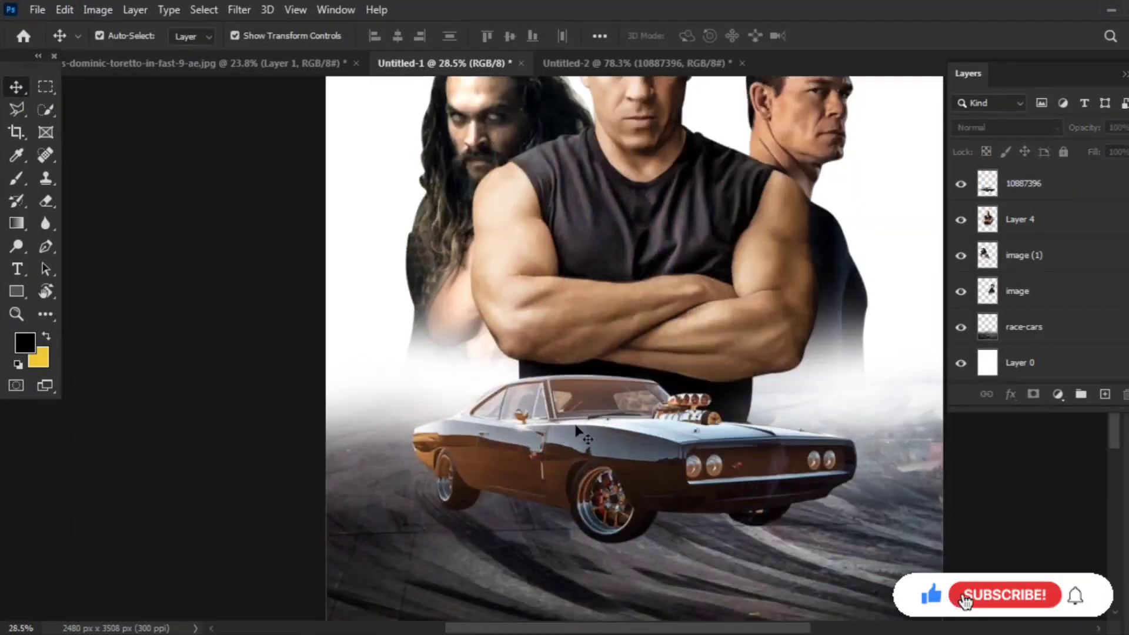
scroll(538, 359, up, 2)
scroll(546, 369, down, 1)
Add an empty Layer 5 below the actor layers for brushwork
click(1105, 394)
drag(1021, 183, 1000, 312)
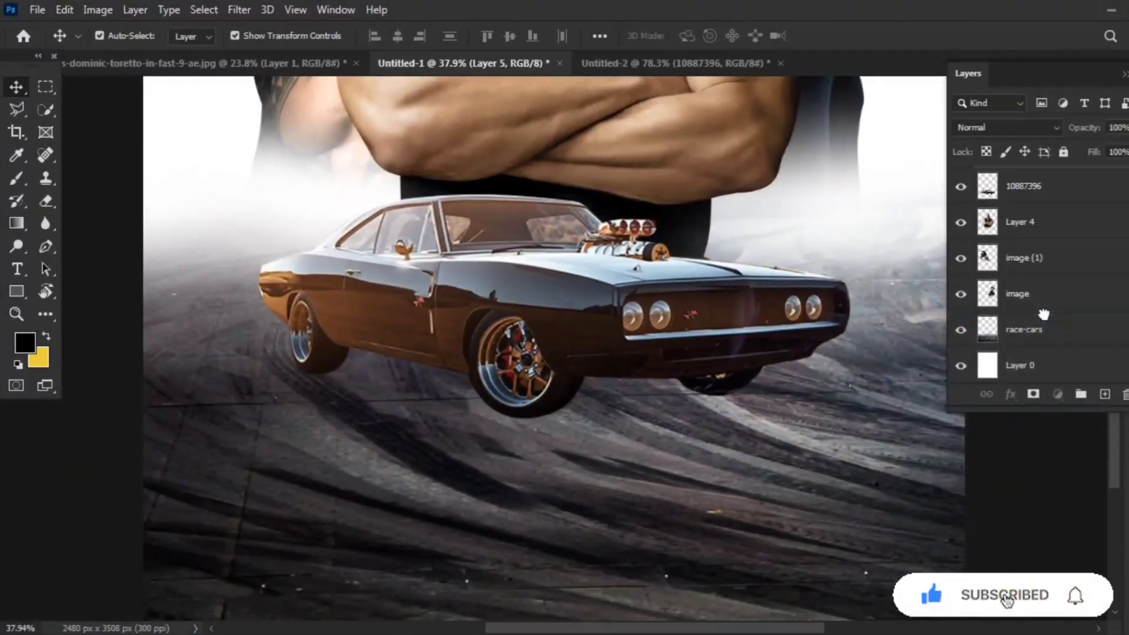
key(b)
scroll(366, 368, up, 2)
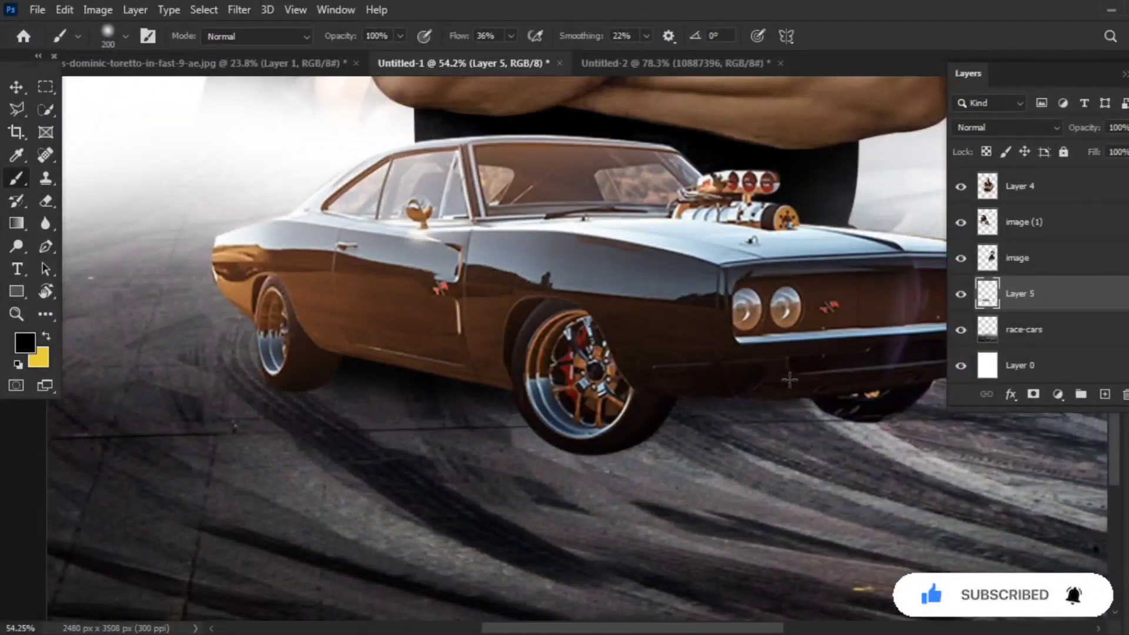
Paint a darker shadow under the car with an enlarged soft black brush
scroll(421, 377, up, 3)
key(bracketleft)
key(bracketleft)
key(bracketleft)
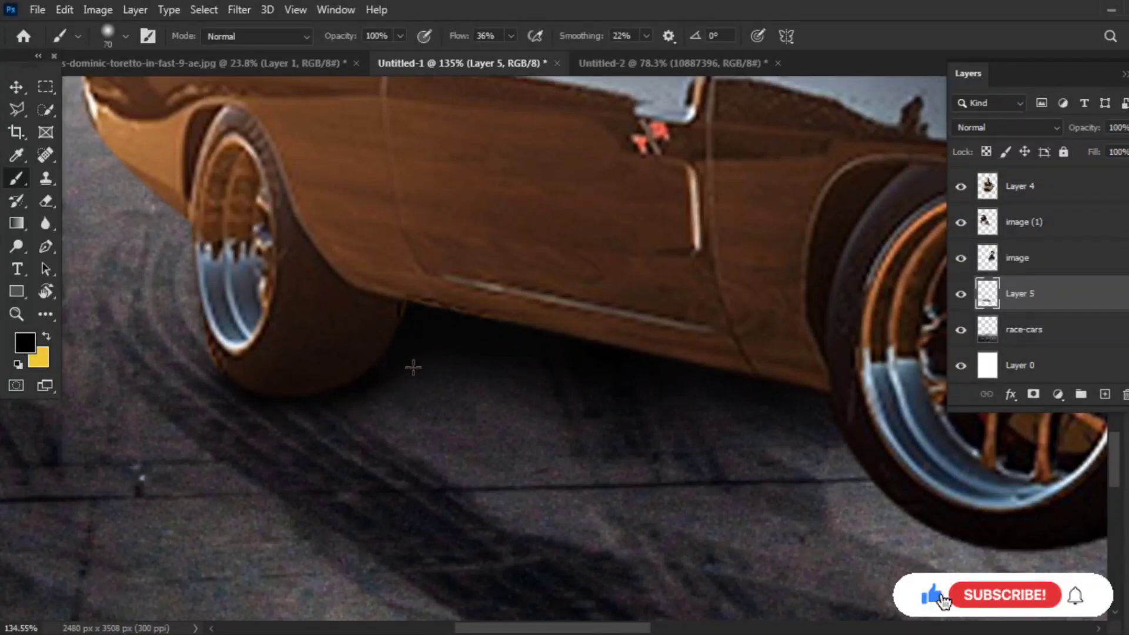
key(bracketright)
scroll(432, 357, down, 2)
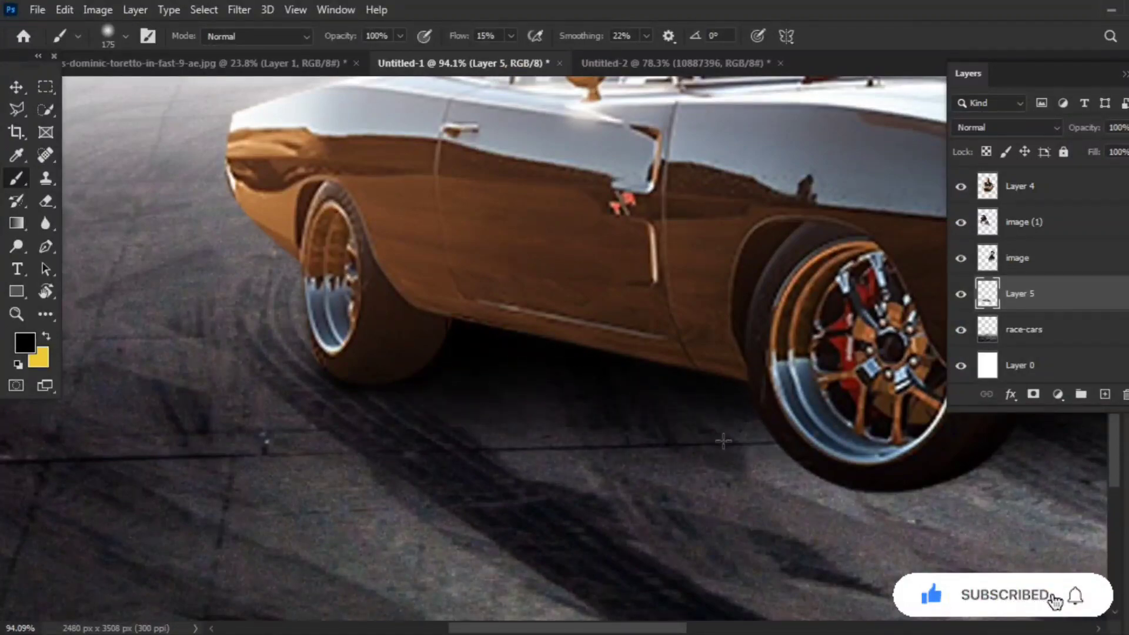
scroll(723, 441, down, 5)
scroll(366, 418, up, 4)
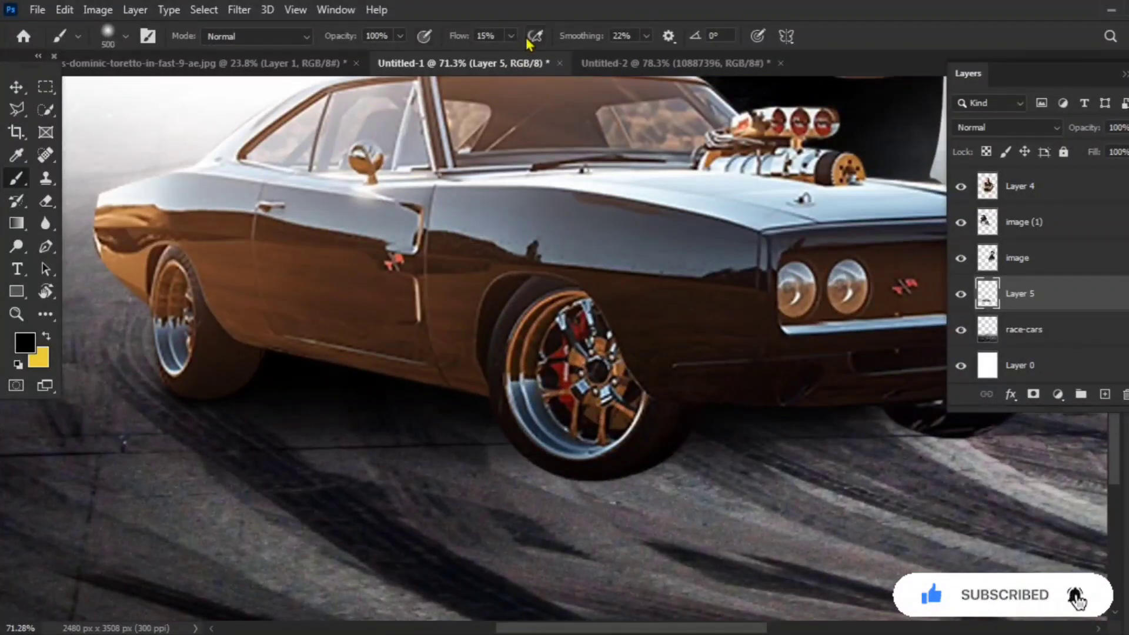
scroll(530, 459, up, 3)
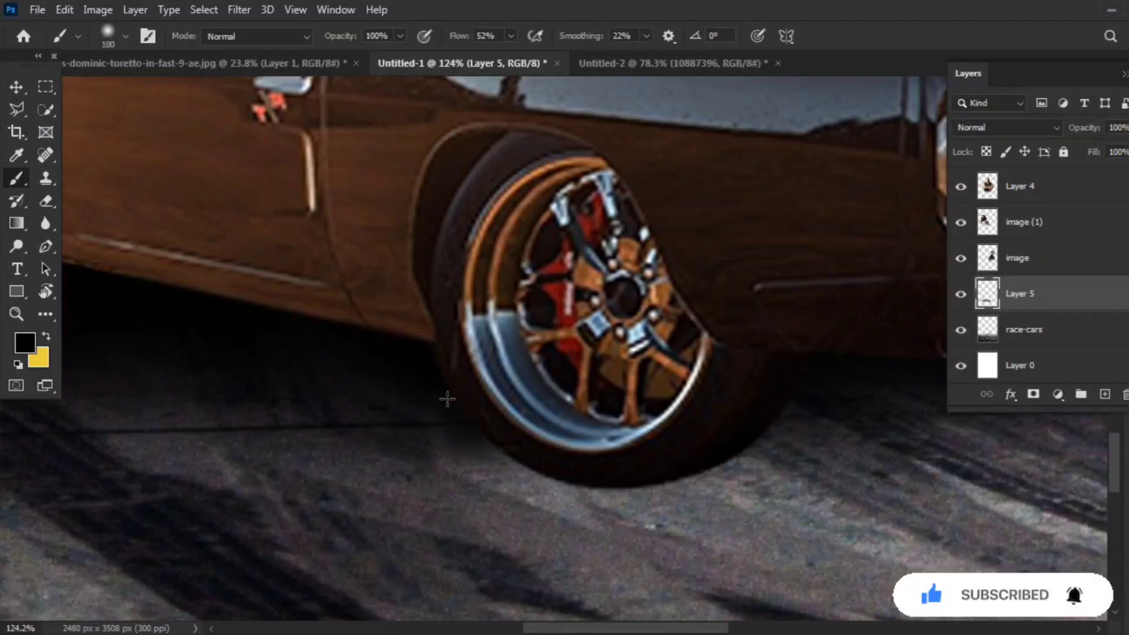
scroll(694, 394, right, 5)
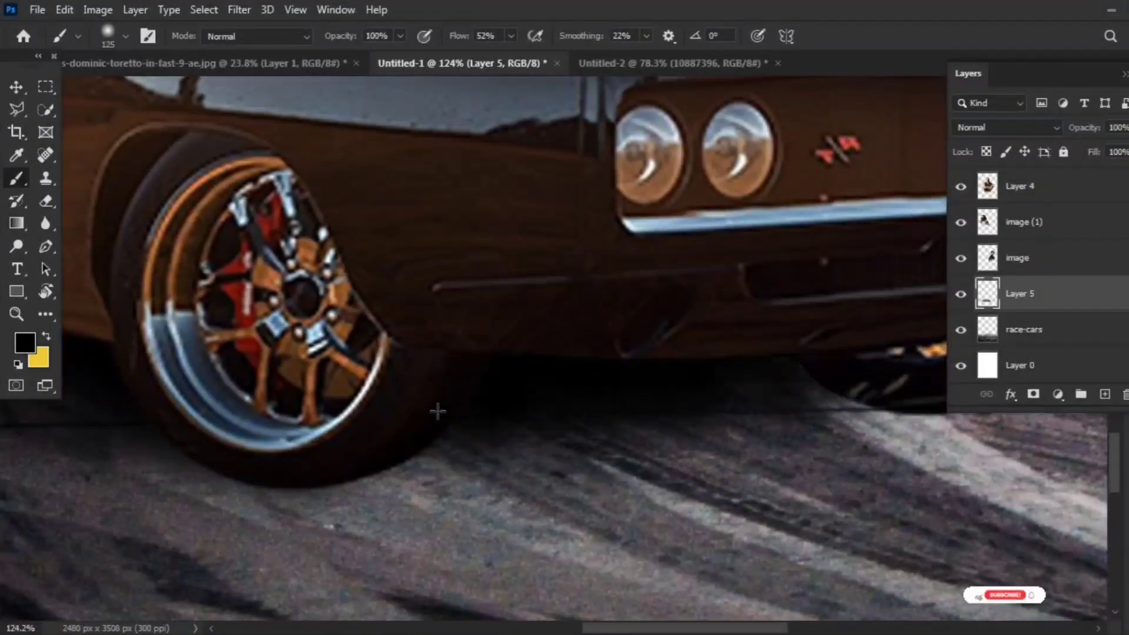
key(bracketright)
key(bracketright)
key(bracketright)
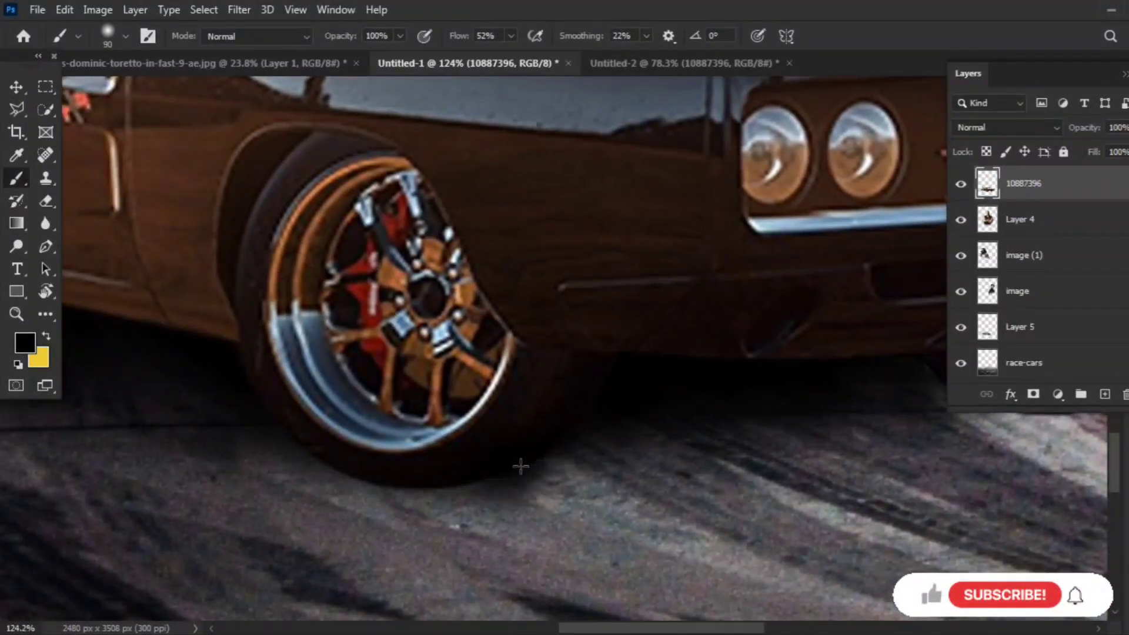
drag(592, 468, 706, 465)
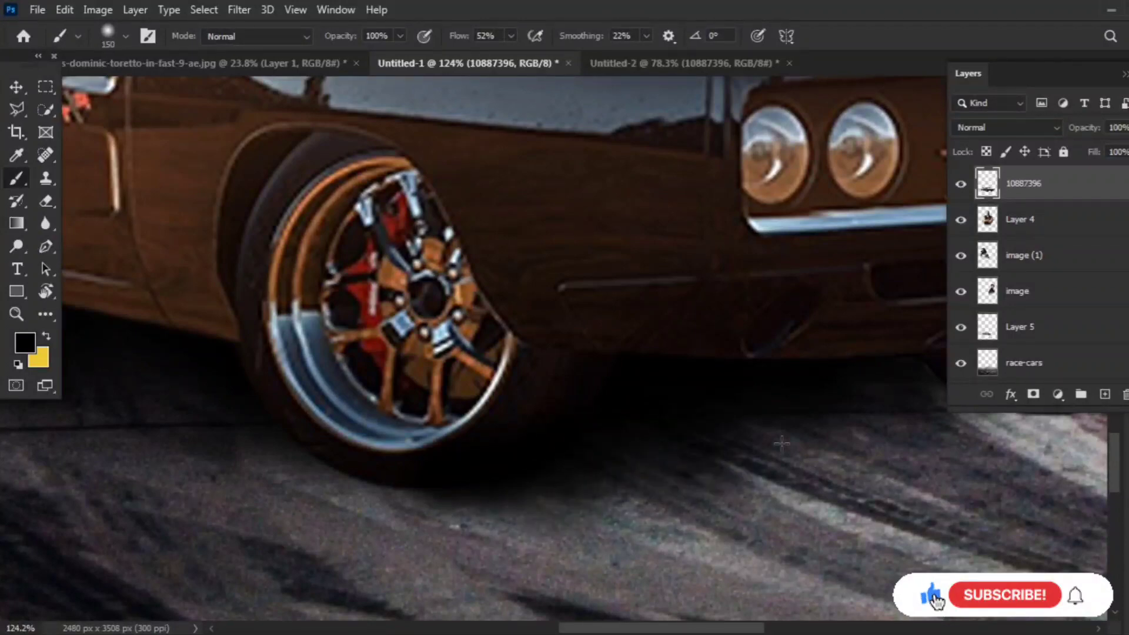
scroll(706, 465, down, 3)
key(bracketright)
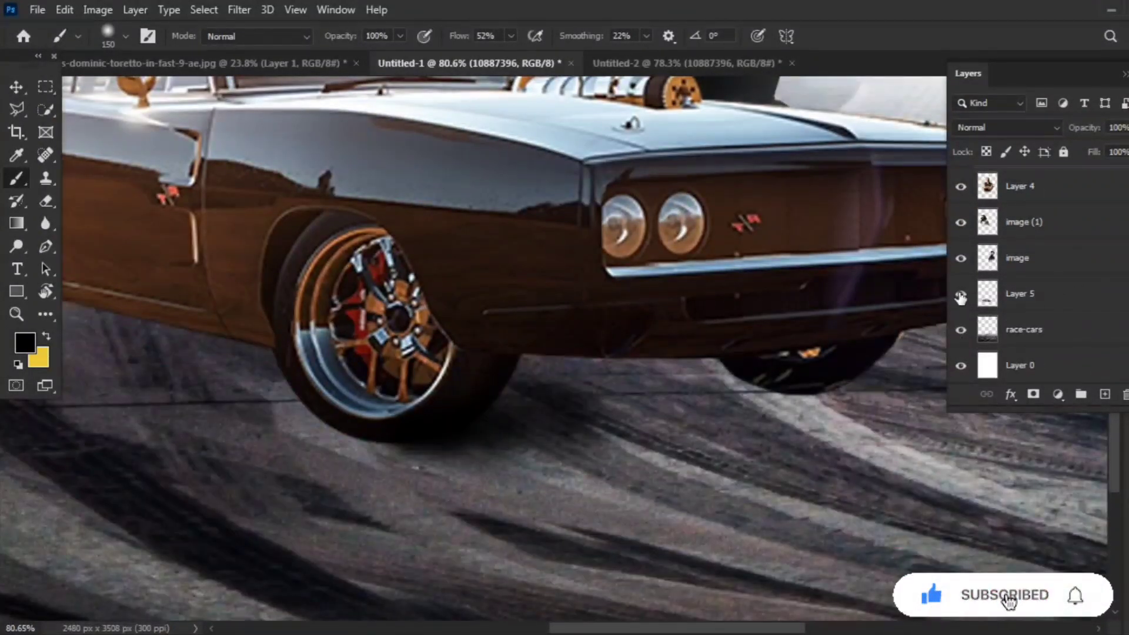
Hide race-cars and deepen the shadow on Layer 5 under the car, rear bumper and behind it
click(960, 363)
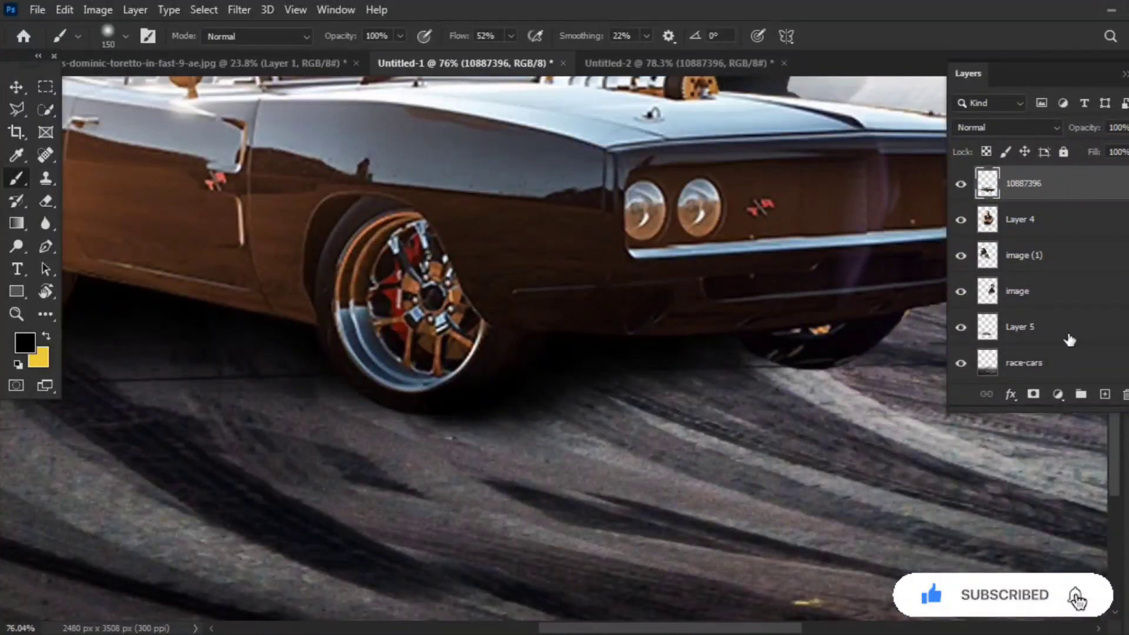
click(1069, 340)
scroll(595, 370, up, 2)
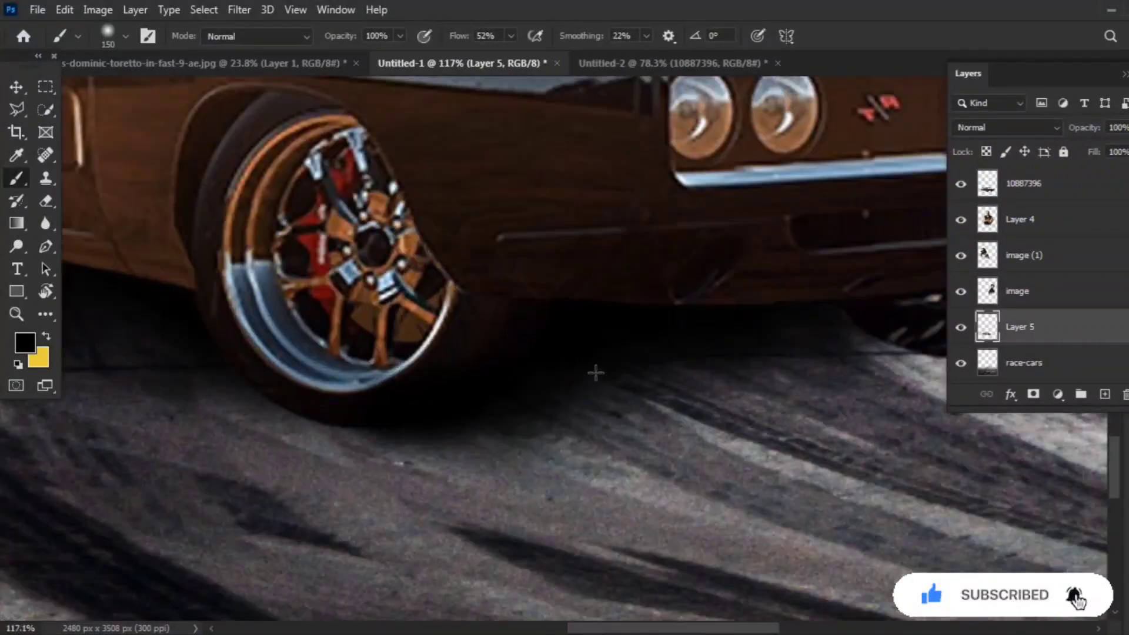
scroll(614, 313, down, 2)
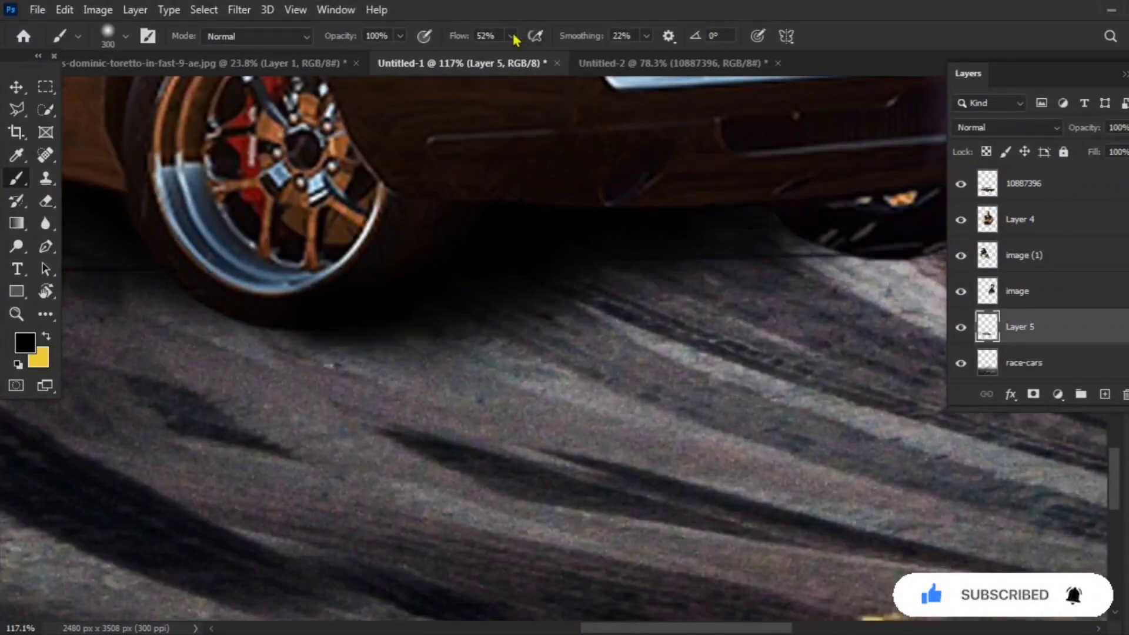
drag(663, 253, 789, 252)
alt+scroll(706, 277, down, 3)
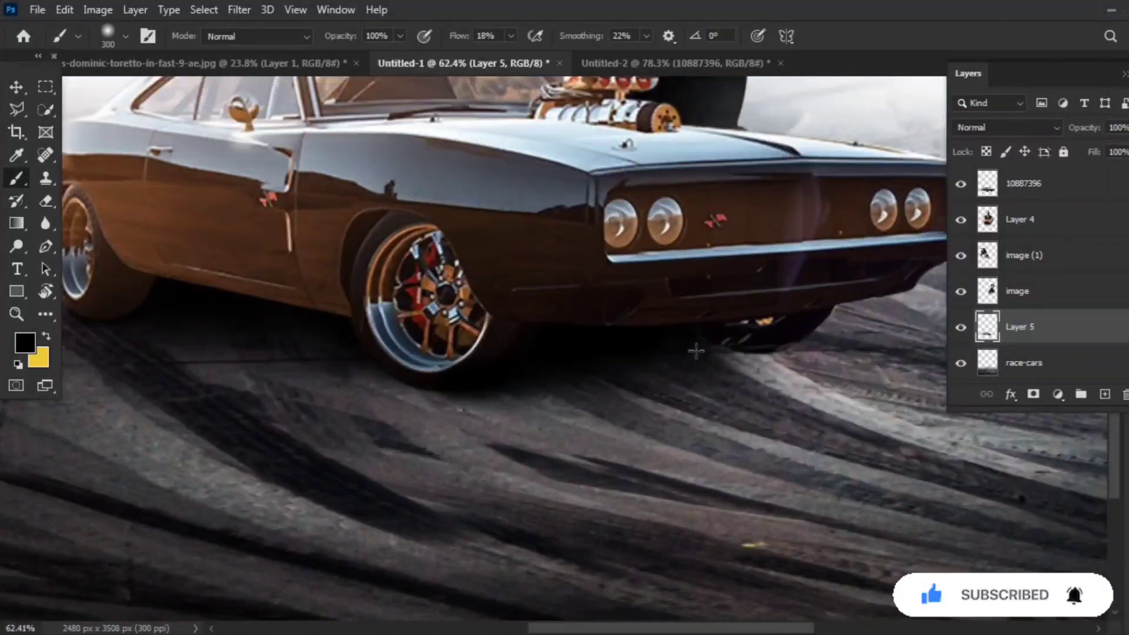
drag(156, 313, 530, 412)
alt+scroll(651, 345, down, 4)
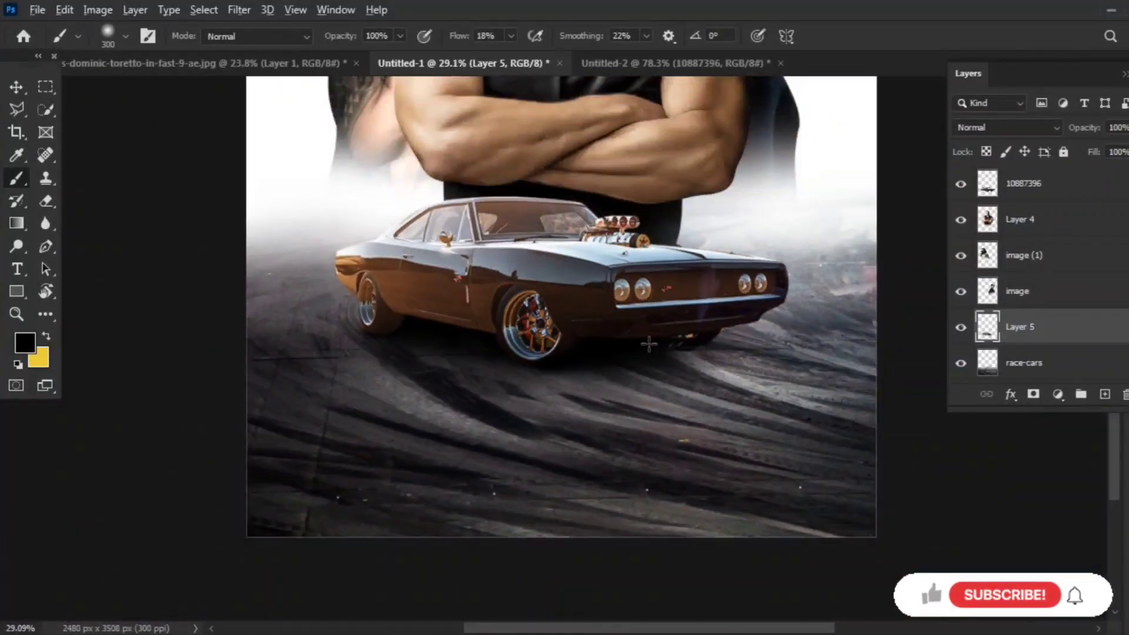
alt+scroll(679, 445, up, 3)
drag(679, 445, 642, 470)
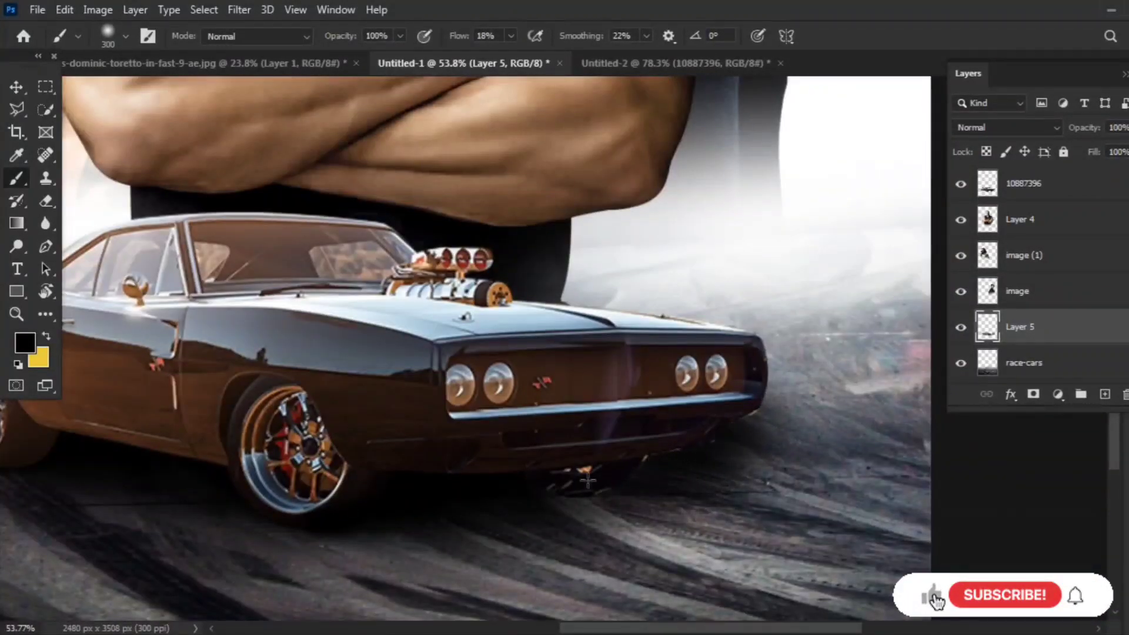
drag(621, 513, 788, 429)
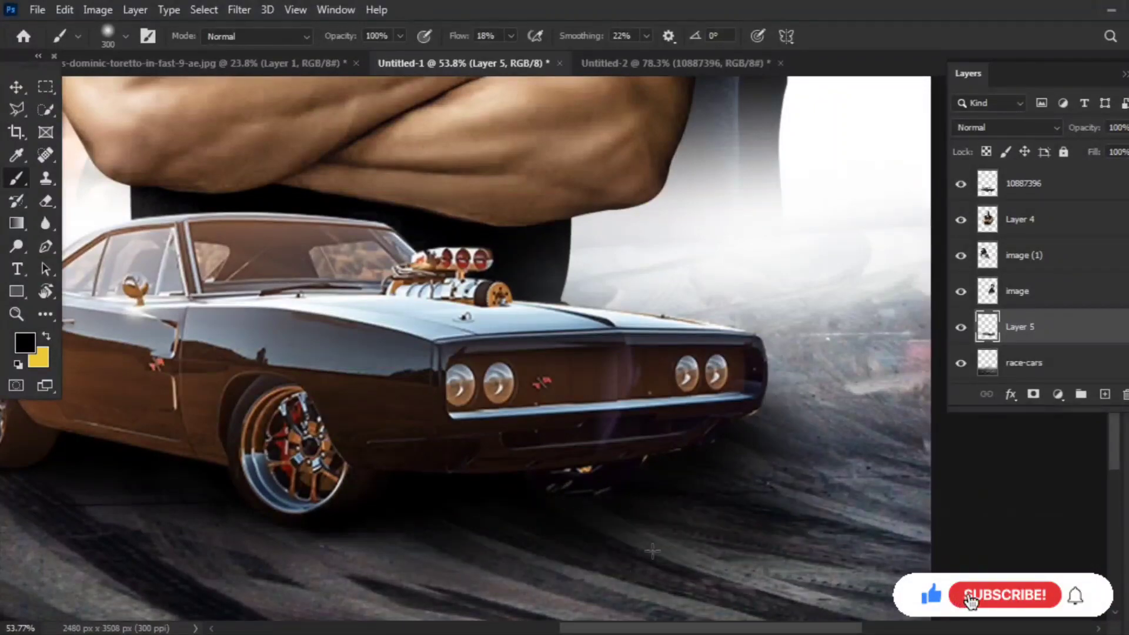
alt+scroll(551, 296, down, 2)
alt+scroll(552, 295, up, 2)
alt+scroll(552, 296, up, 2)
alt+scroll(552, 296, up, 1)
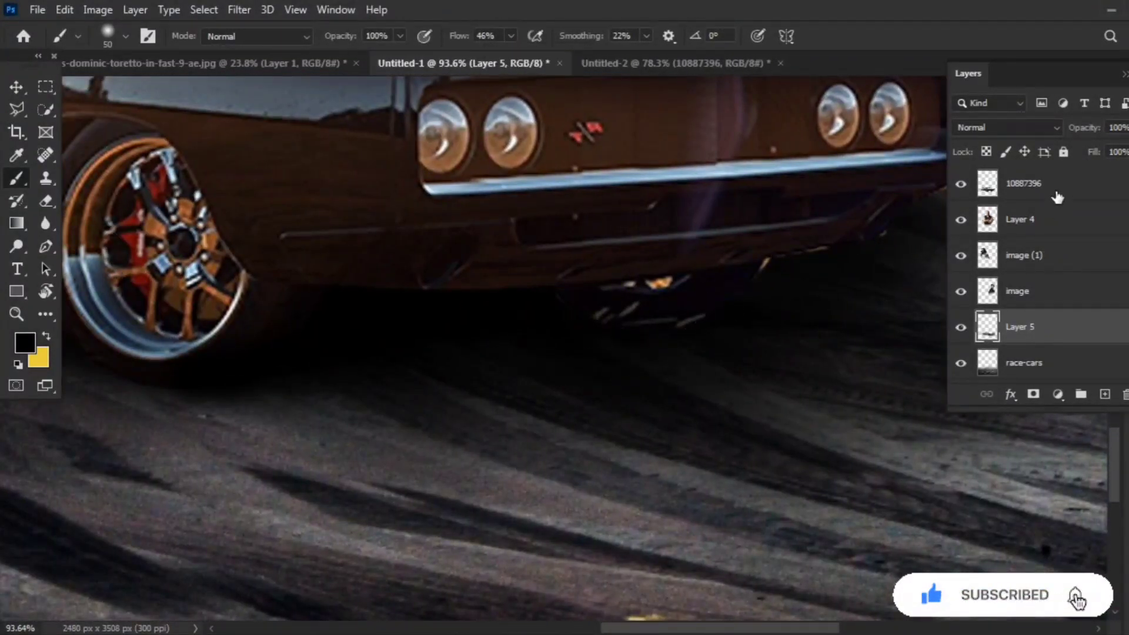
Select layer 10887396, sample and check the painting colour, and make the brush slightly smaller
click(988, 183)
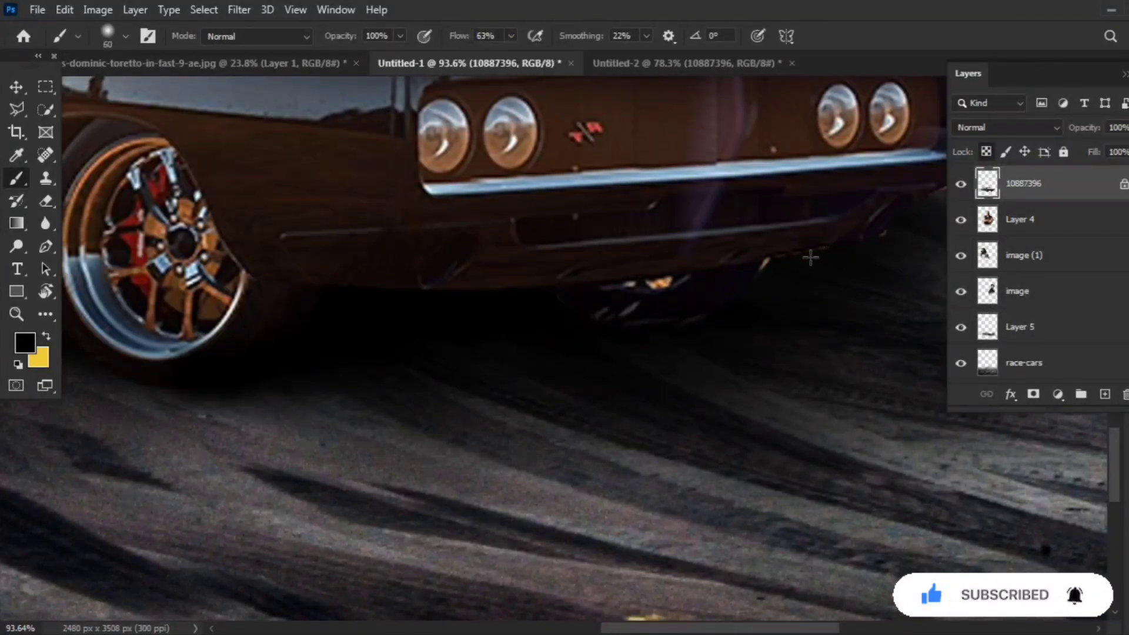
scroll(811, 257, right, 3)
key(i)
key(b)
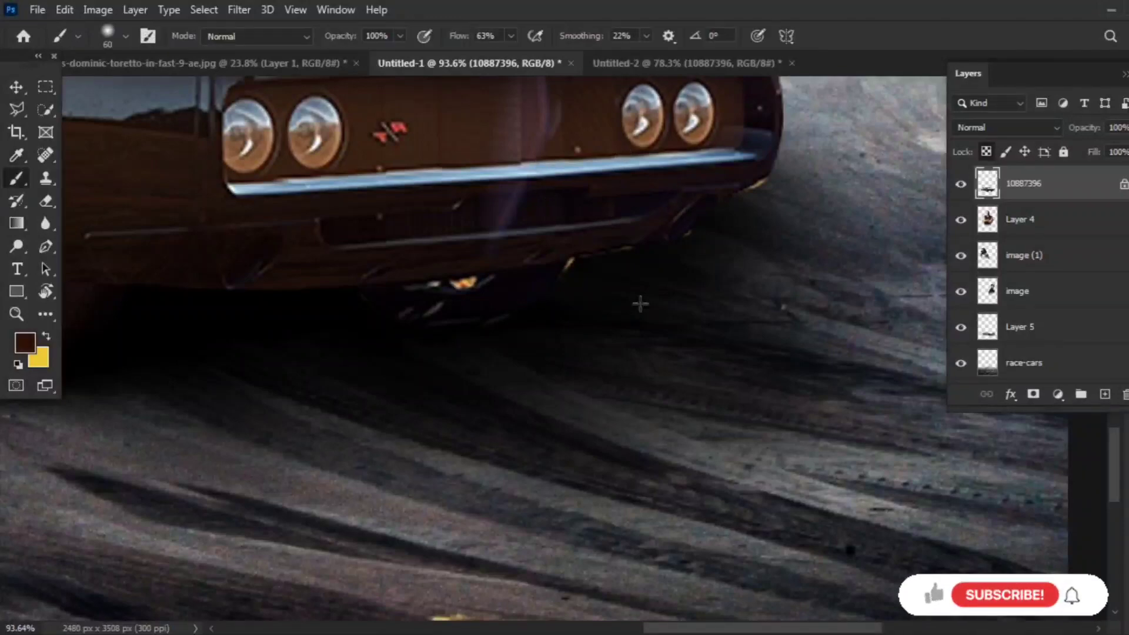
click(32, 350)
click(830, 152)
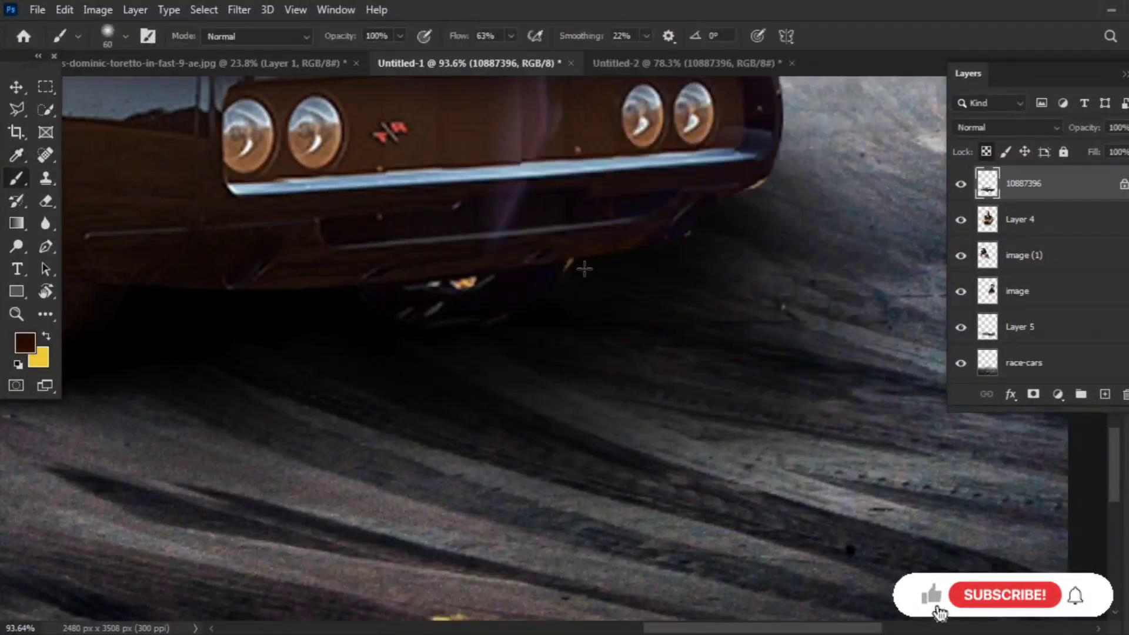
click(32, 350)
click(807, 116)
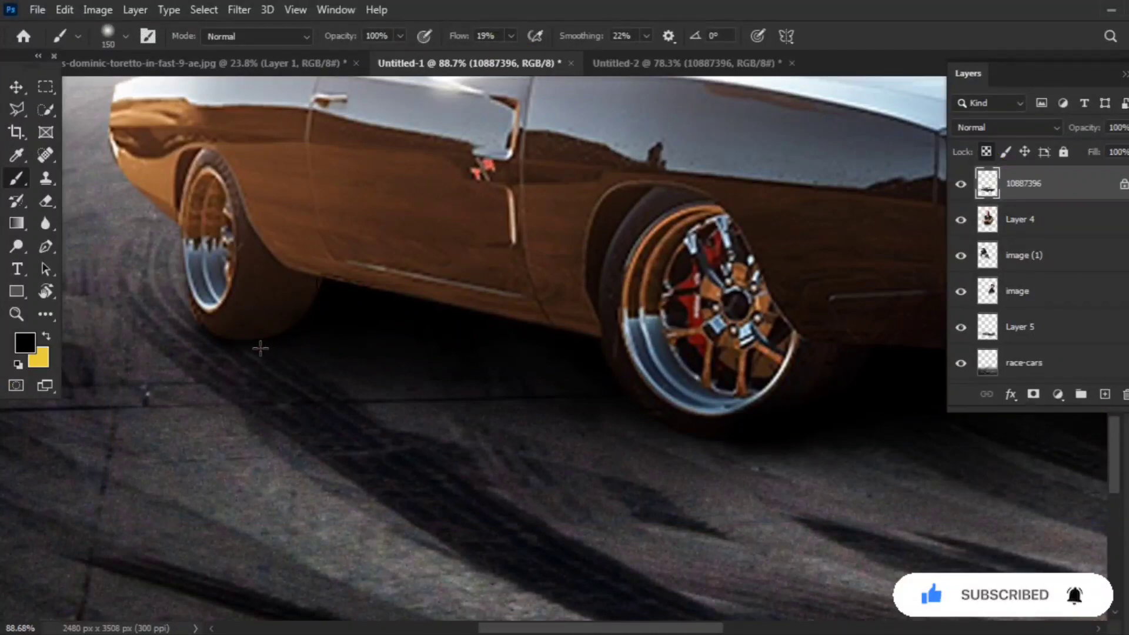
key(bracketleft)
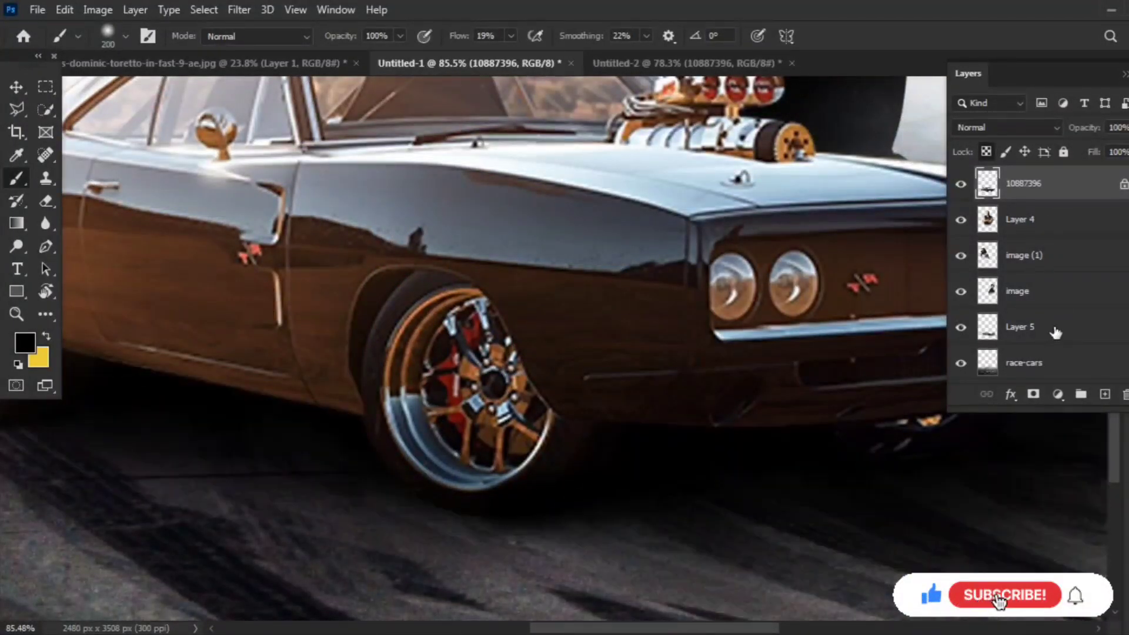
Paint a dark stroke along the car's shadow on Layer 5, then reselect layer 10887396
click(1056, 333)
drag(376, 517, 597, 540)
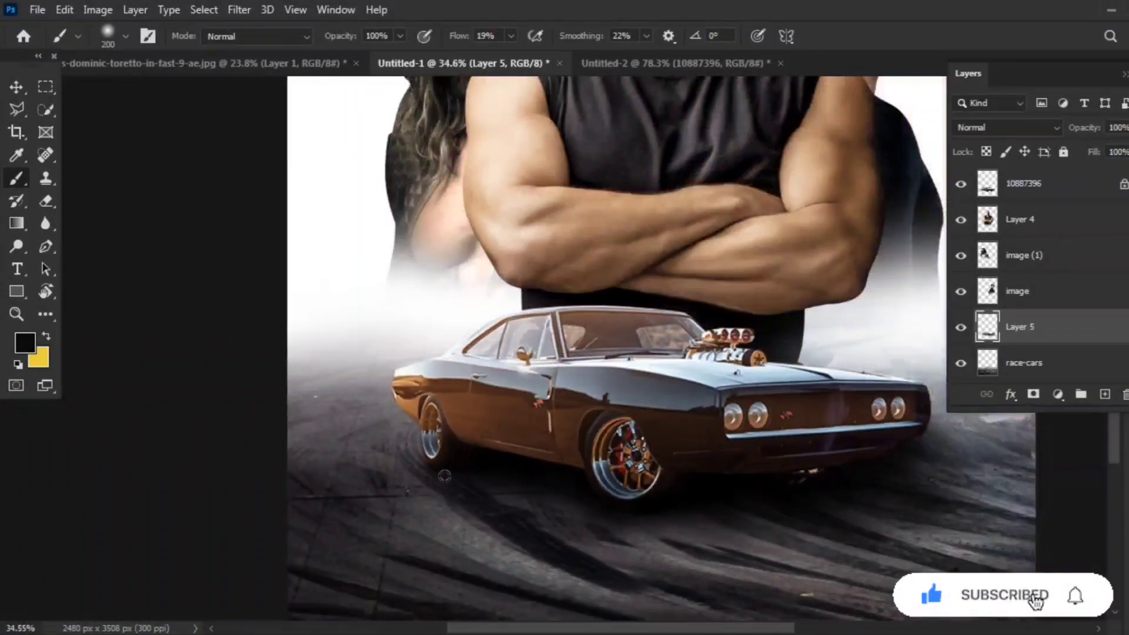
key(v)
click(715, 310)
key(b)
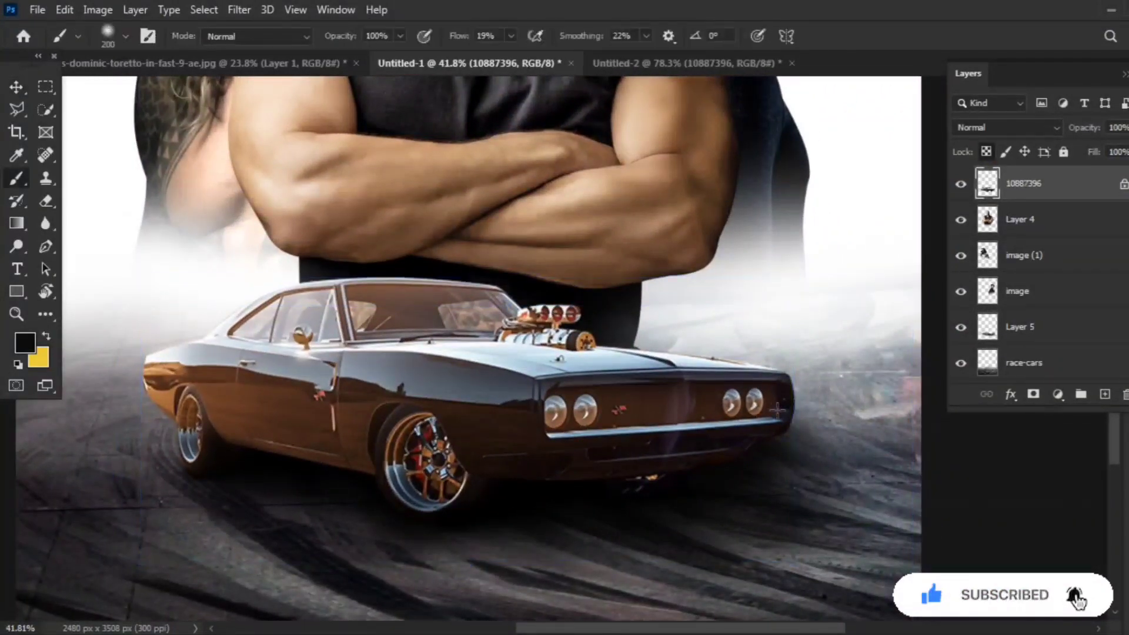
scroll(767, 428, up, 2)
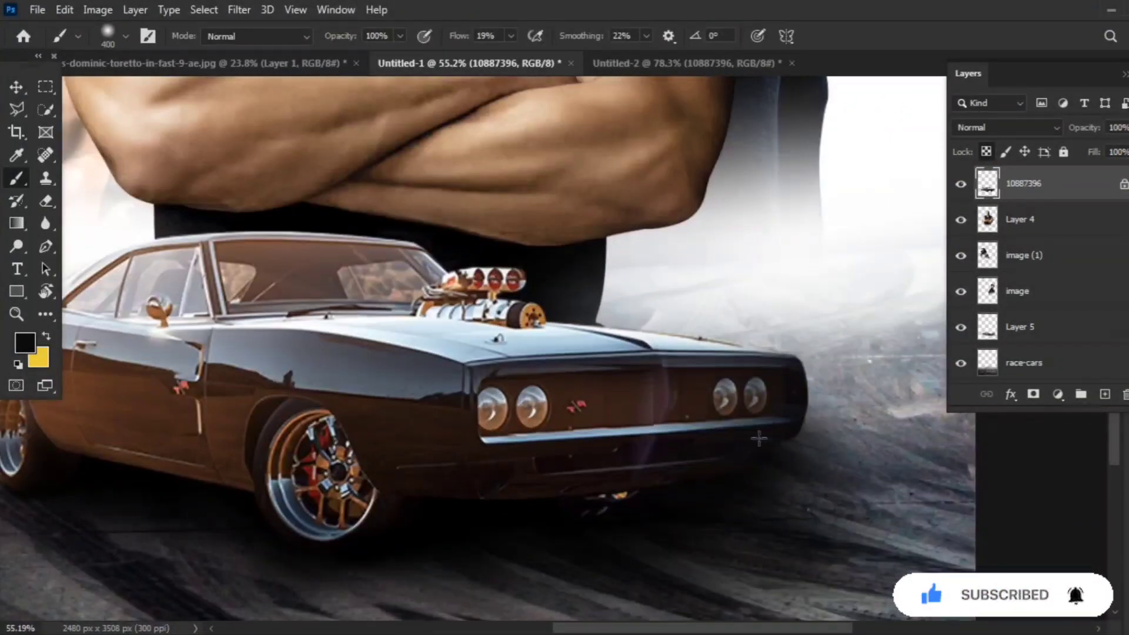
scroll(759, 439, down, 2)
Darken layer 10887396 with Levels, pulling the midtone slider to about 0.80
key(v)
key(ctrl+l)
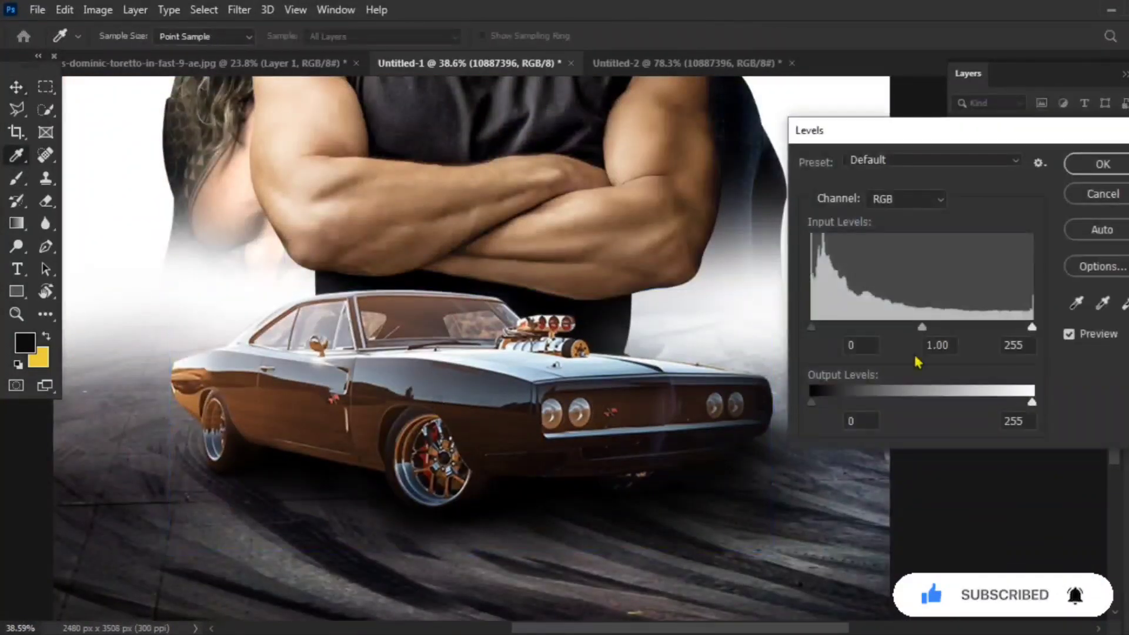
drag(922, 327, 936, 327)
mouse_move(1032, 327)
mouse_down()
mouse_move(1001, 328)
mouse_move(1032, 328)
mouse_up()
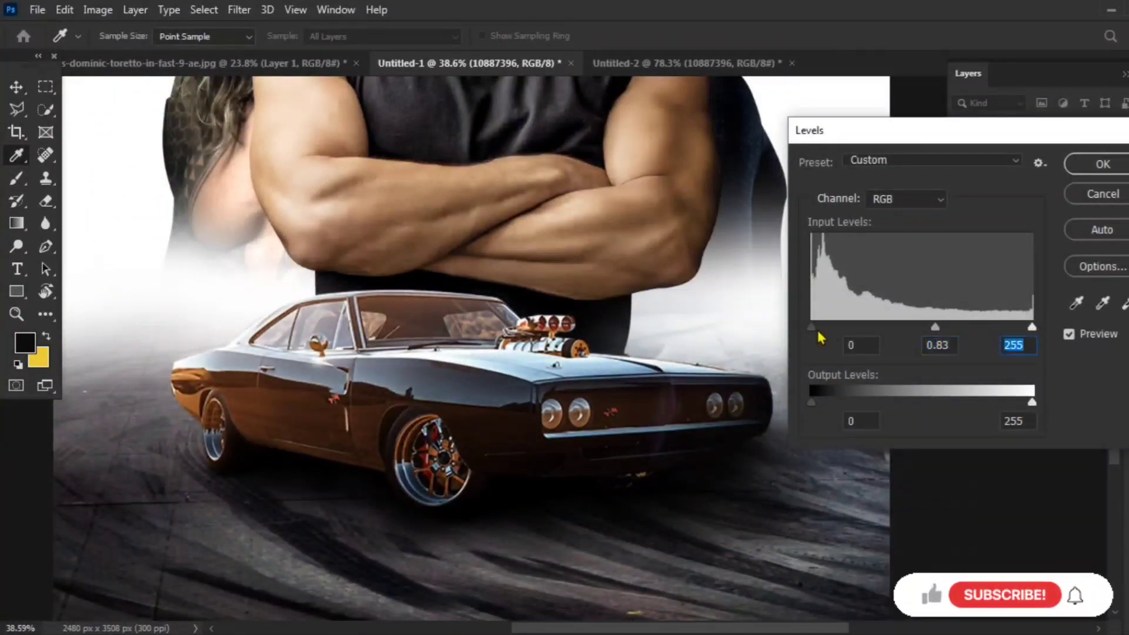
drag(812, 327, 813, 327)
mouse_move(1032, 403)
mouse_down()
mouse_move(1020, 402)
mouse_move(1033, 402)
mouse_up()
mouse_move(811, 402)
mouse_down()
mouse_move(840, 403)
mouse_move(812, 402)
mouse_up()
drag(935, 327, 939, 327)
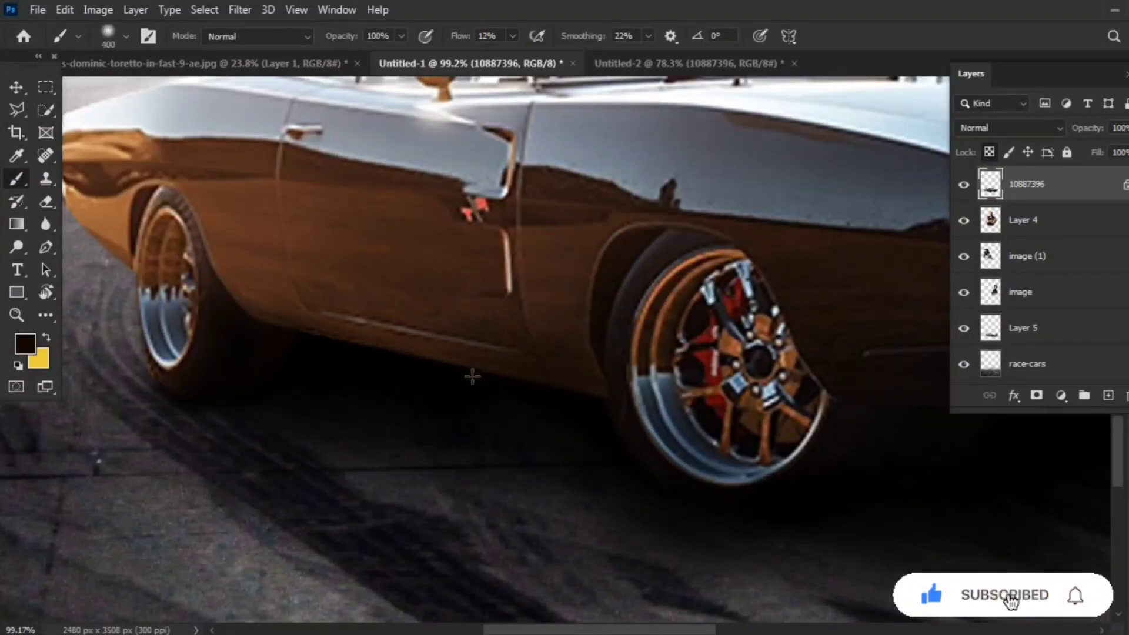
scroll(502, 421, down, 3)
scroll(291, 317, up, 4)
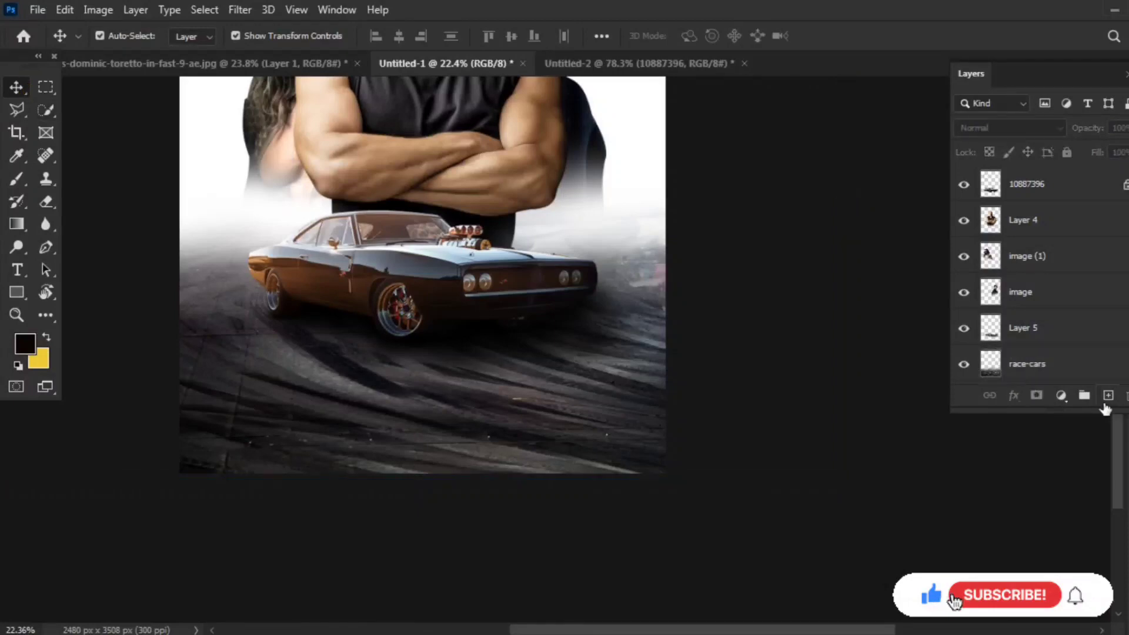
Trace the first car light with the Pen and fill it with yellow
mouse_move(1104, 366)
mouse_down()
mouse_move(1108, 168)
mouse_move(1049, 385)
mouse_up()
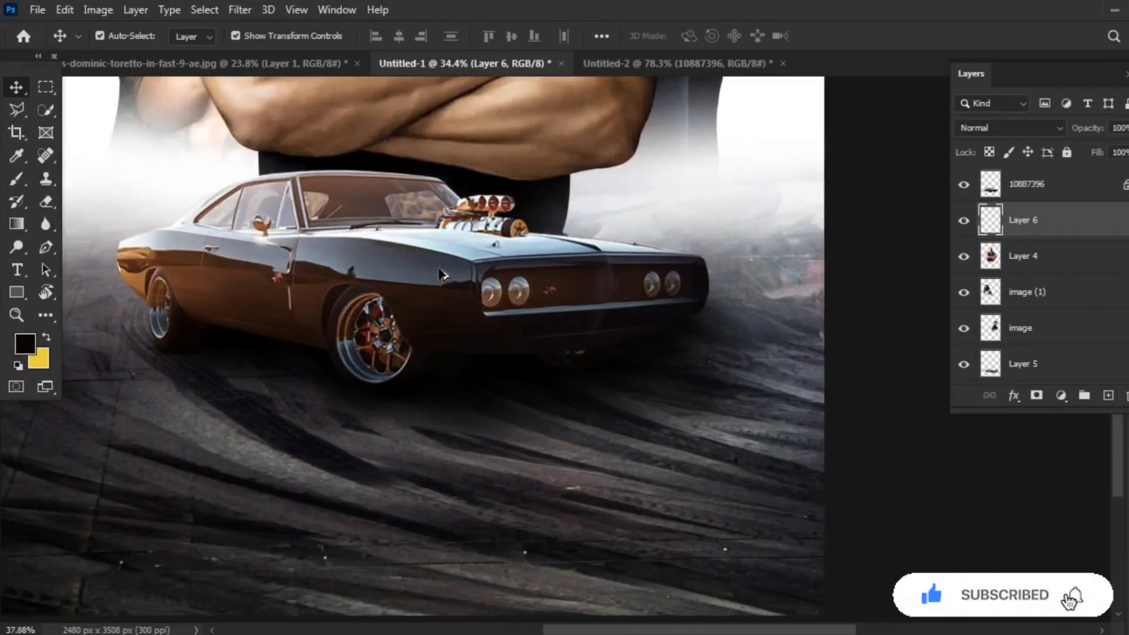
key(p)
click(441, 304)
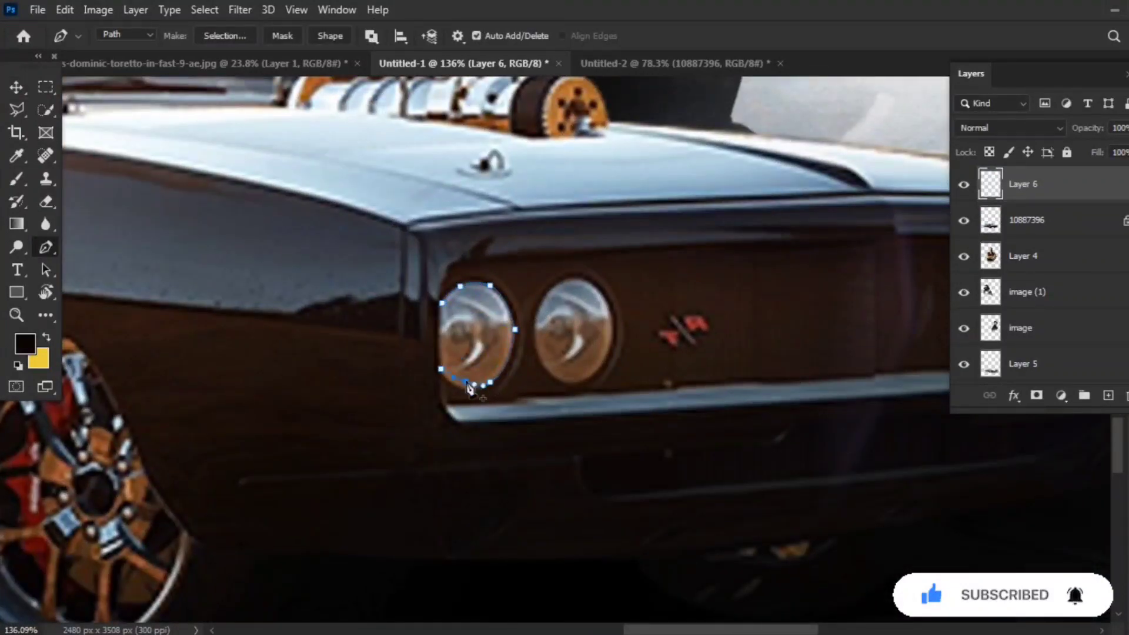
key(ctrl+Return)
key(ctrl+BackSpace)
scroll(463, 343, up, 1)
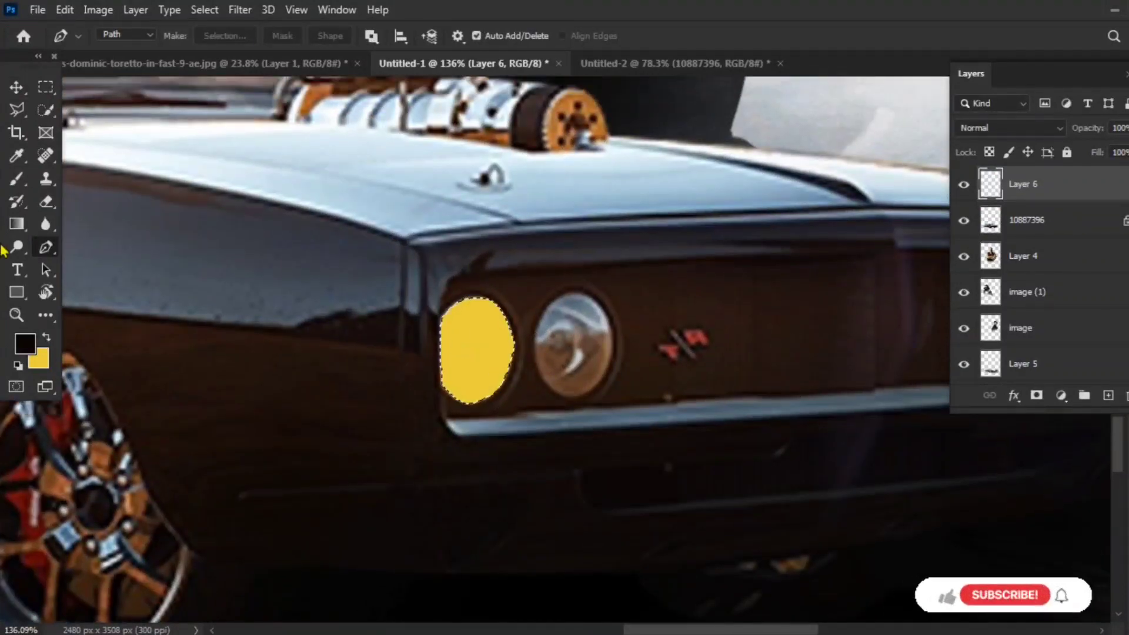
Give the yellow light a 64%-opacity Outer Glow and set Layer 6 to Overlay
key(v)
click(1020, 127)
click(973, 195)
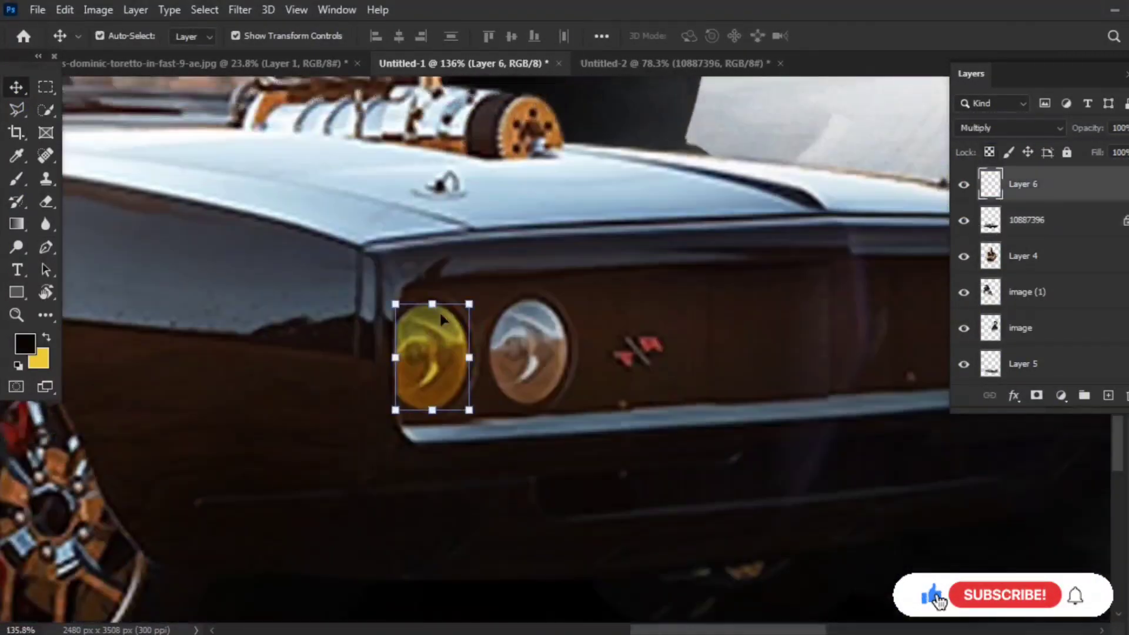
click(1014, 396)
click(1053, 559)
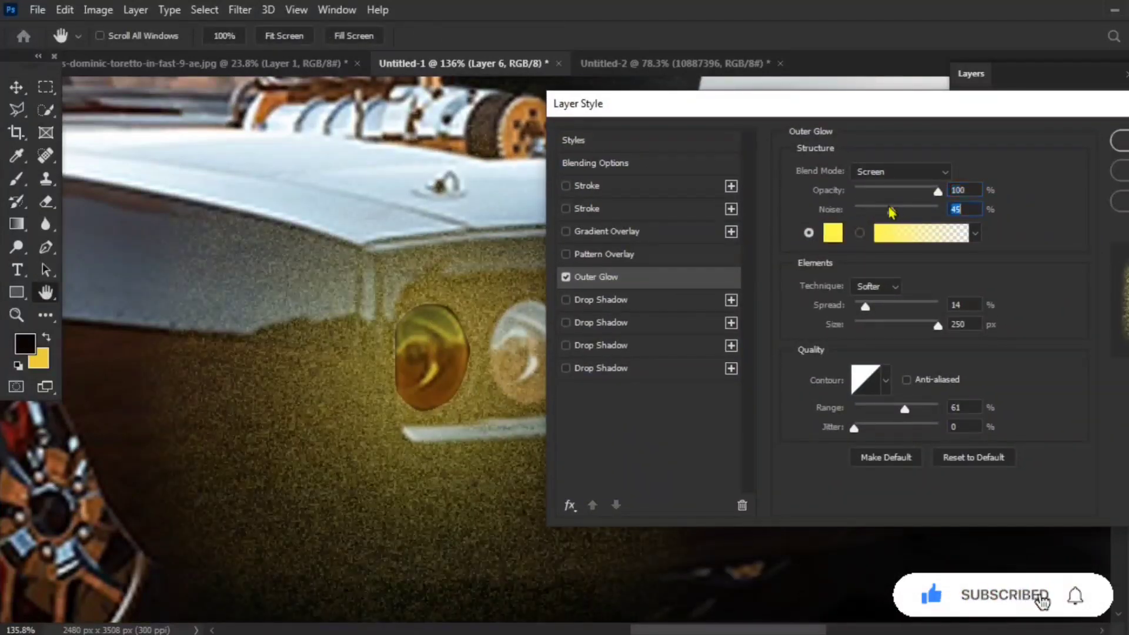
drag(938, 190, 908, 191)
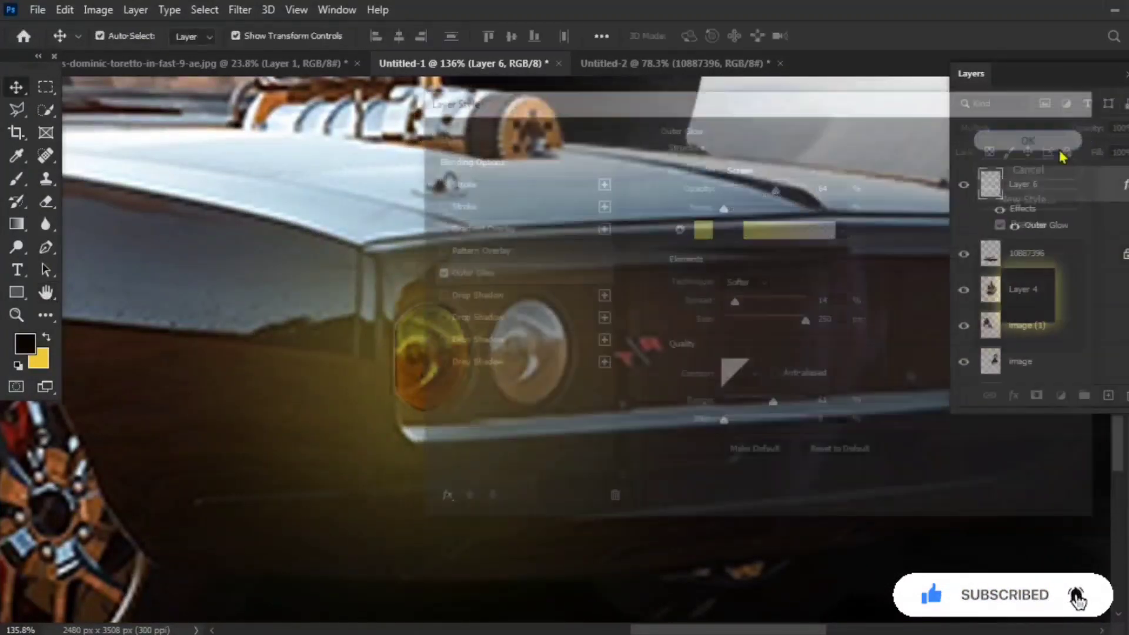
click(1009, 127)
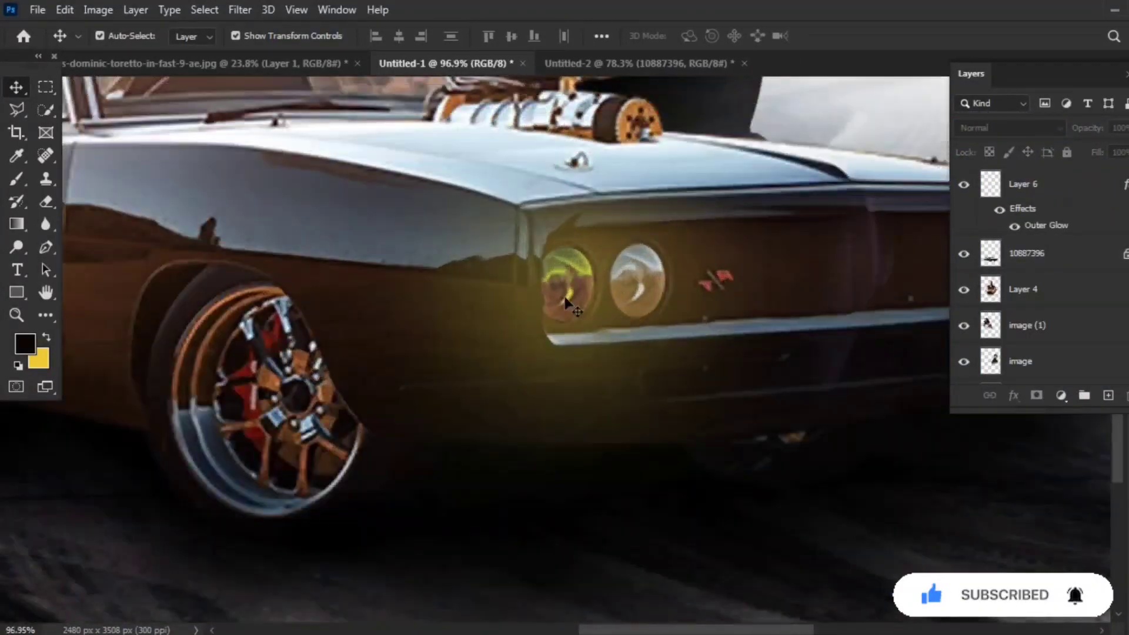
click(1009, 128)
click(1008, 342)
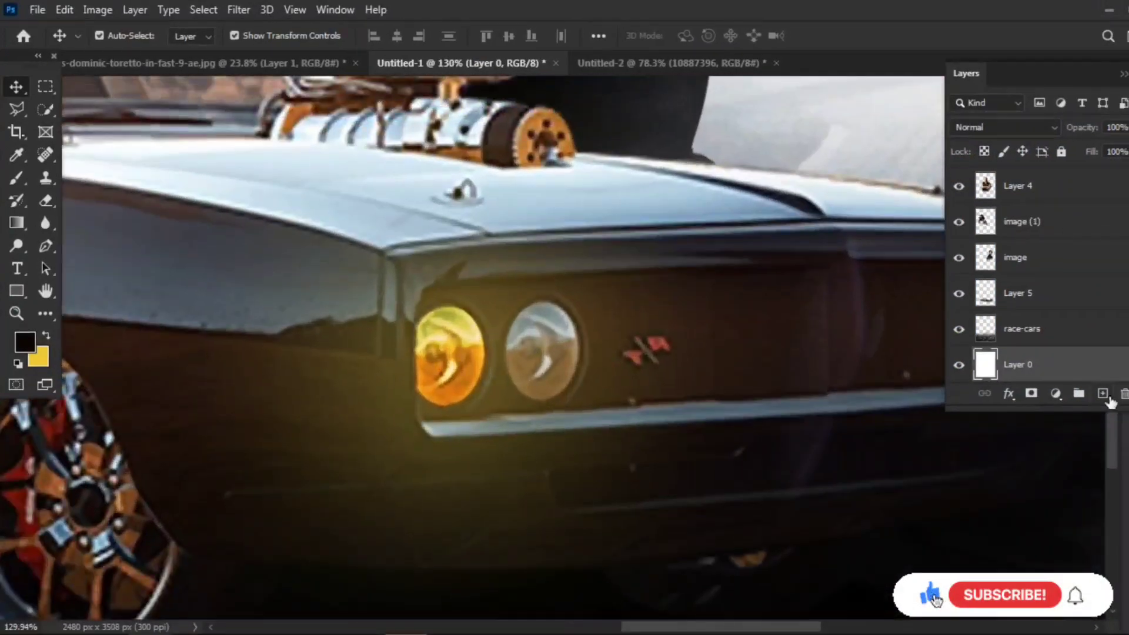
Place Layer 7 above Layer 6 and fill a second traced light shape with yellow
mouse_move(1059, 184)
mouse_down()
mouse_move(1057, 201)
mouse_move(1056, 176)
mouse_up()
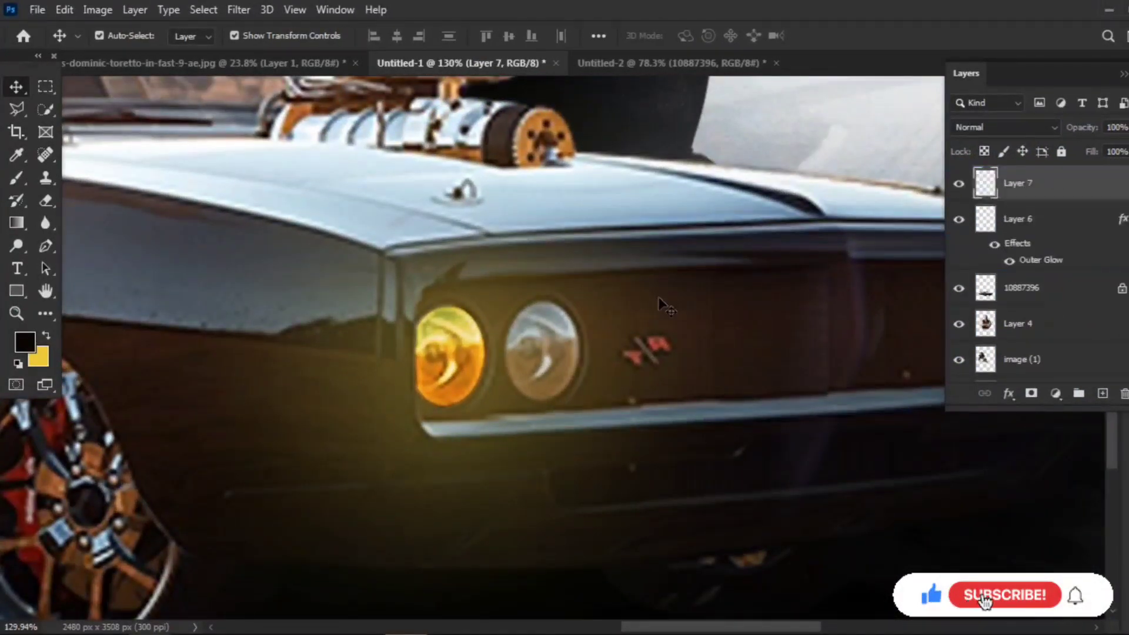
key(p)
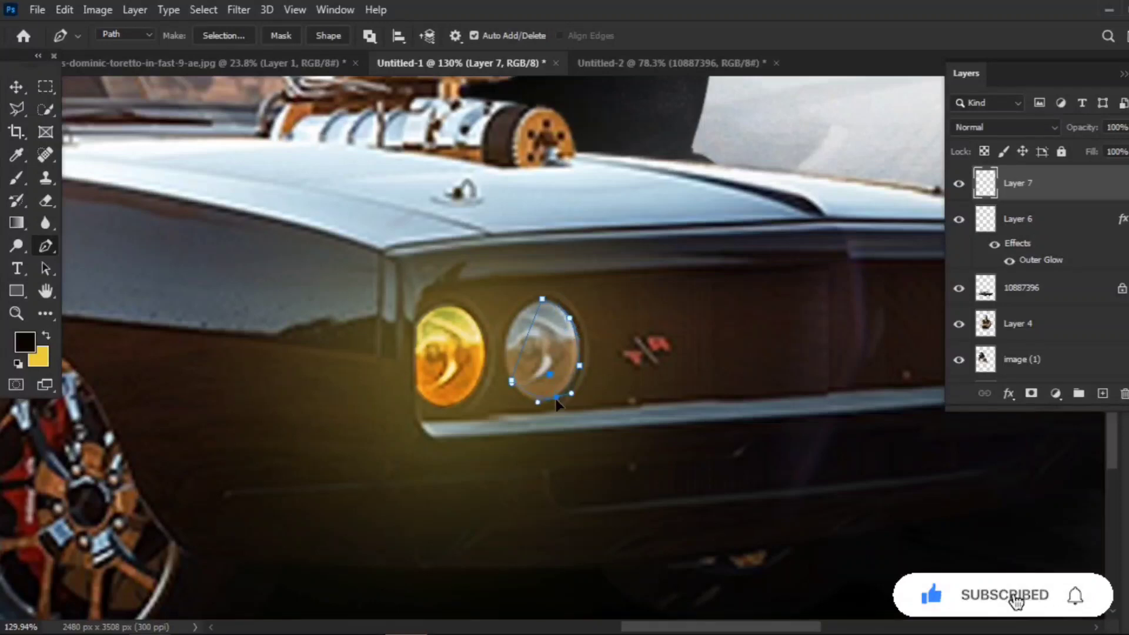
key(ctrl+Return)
key(alt+BackSpace)
key(ctrl+BackSpace)
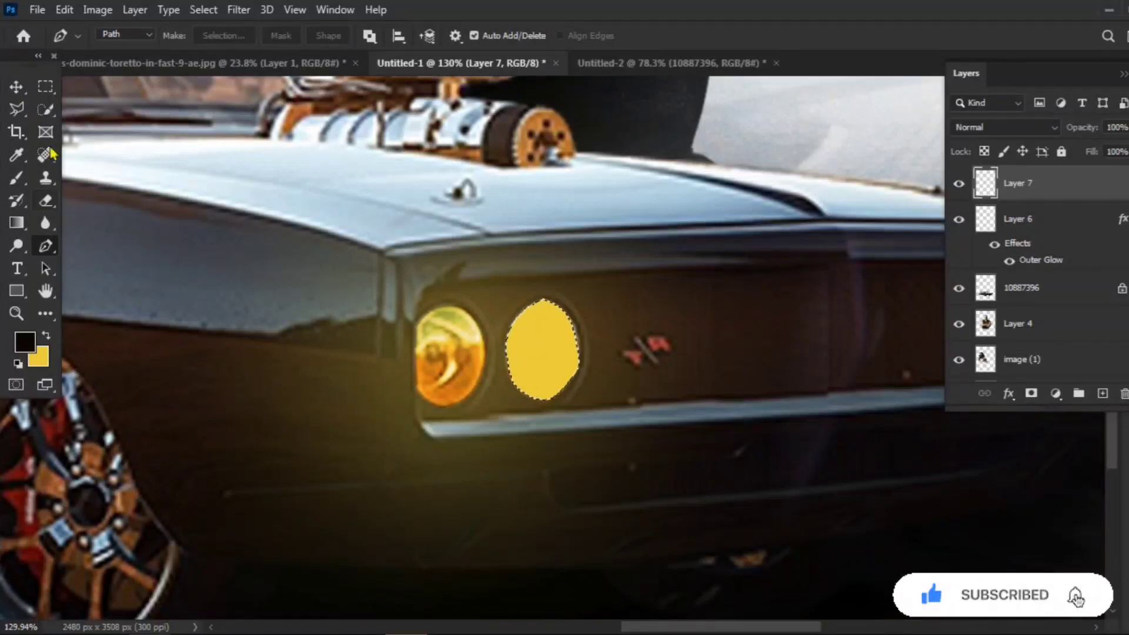
Set the second yellow light to Overlay and add an Outer Glow to it
key(v)
click(1004, 127)
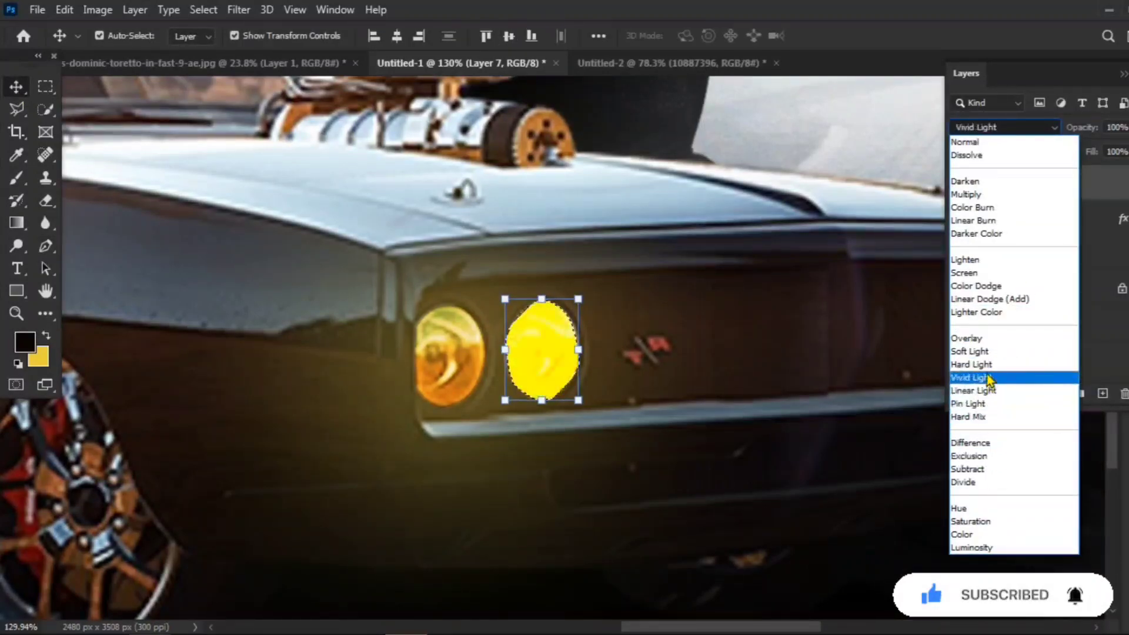
click(994, 338)
click(1008, 393)
click(1050, 558)
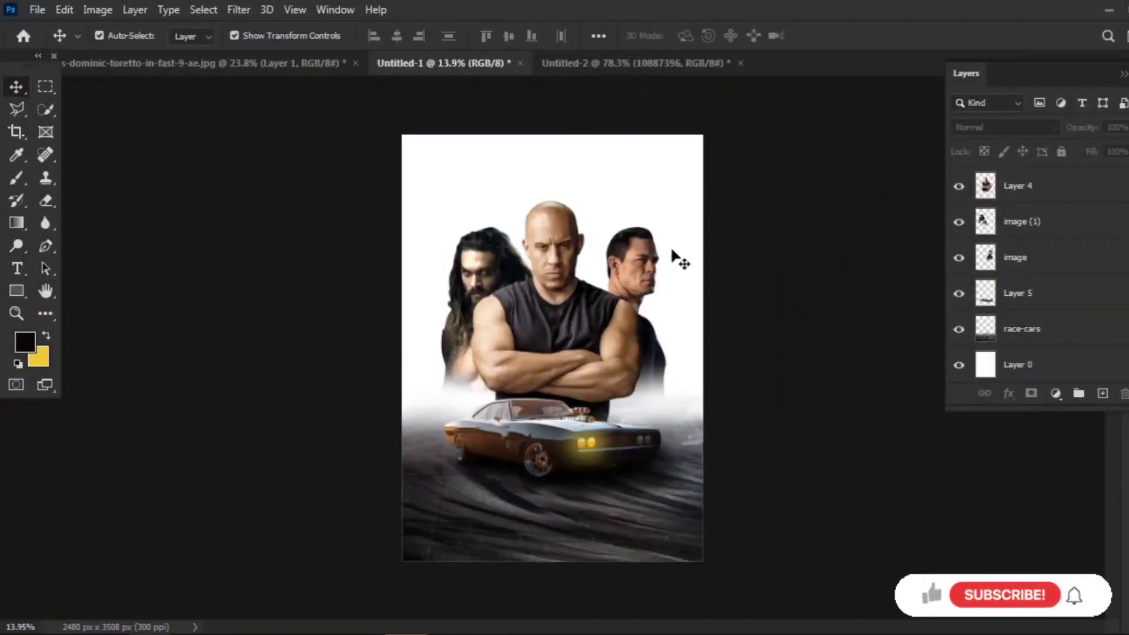
Switch to the Ellipse Tool and draw an ellipse over the car's left round light
scroll(637, 447, up, 2)
scroll(637, 447, up, 5)
scroll(637, 447, up, 2)
scroll(637, 447, up, 2)
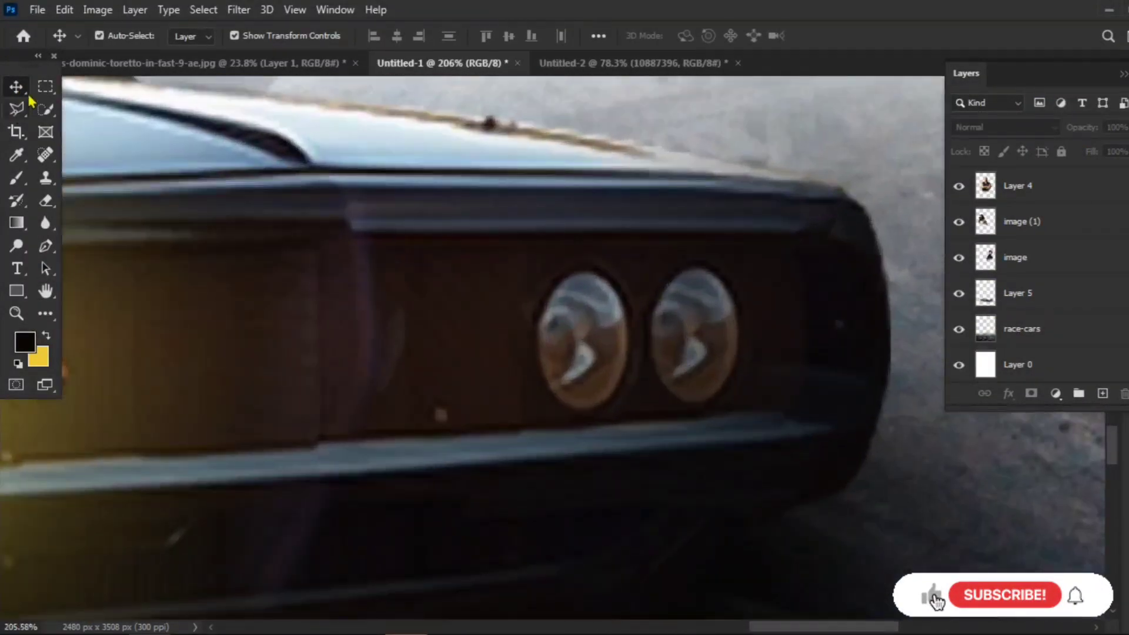
right_click(17, 290)
click(100, 320)
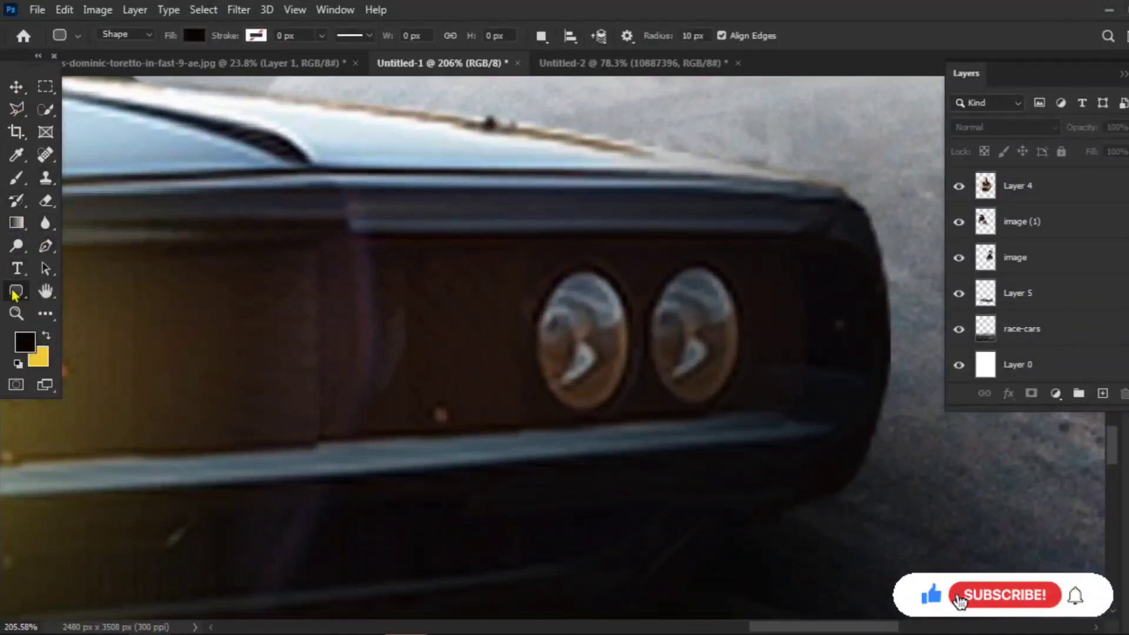
mouse_move(540, 266)
mouse_down()
mouse_move(629, 409)
mouse_move(617, 409)
mouse_up()
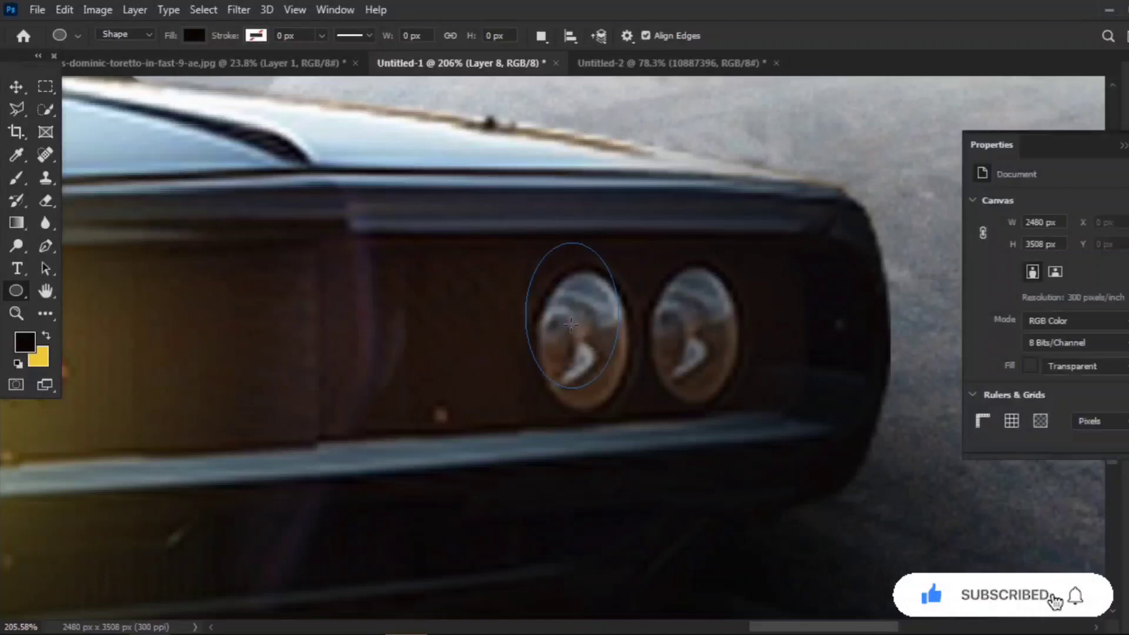
Align the ellipse, paste the gold glow style, and copy it onto the right light
key(v)
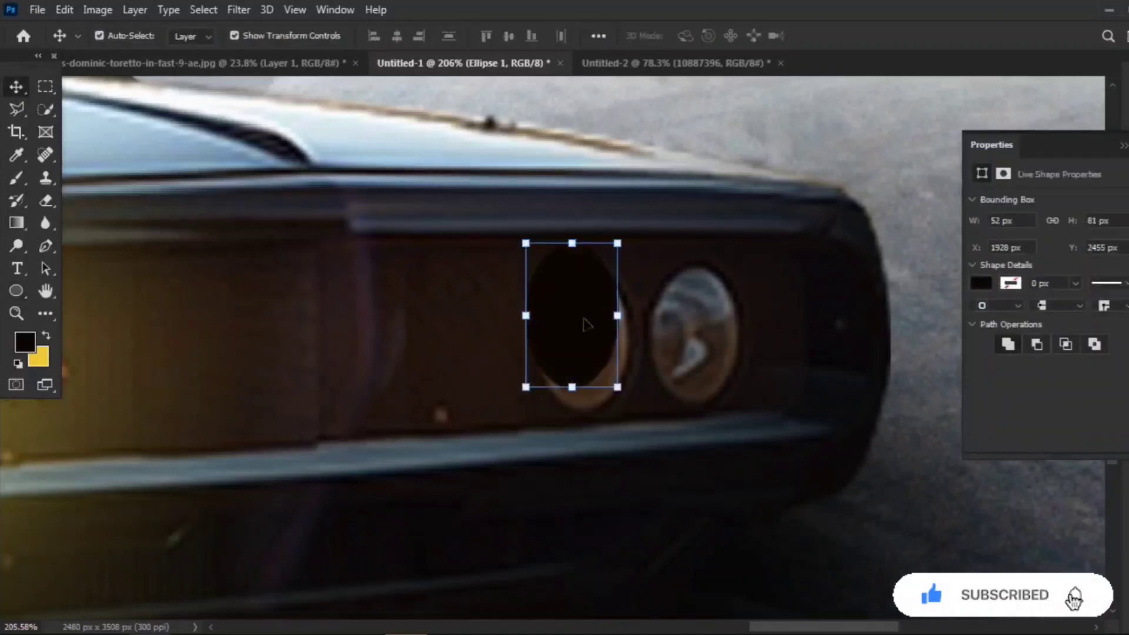
mouse_move(581, 320)
mouse_down()
mouse_move(584, 336)
mouse_move(605, 315)
mouse_up()
scroll(606, 316, up, 3)
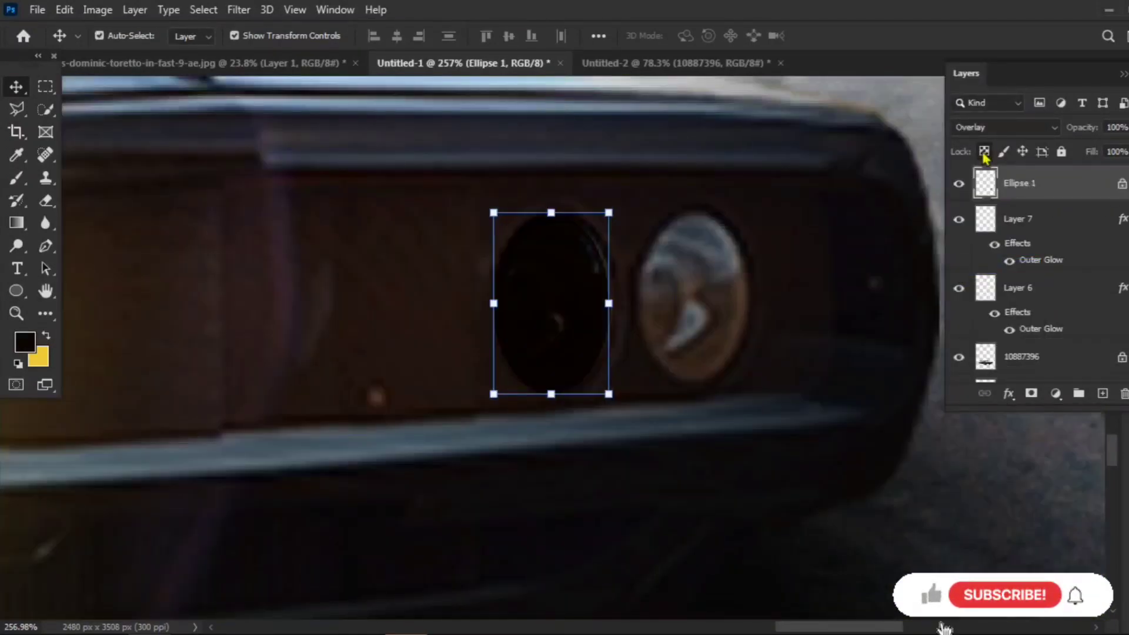
key(ctrl+BackSpace)
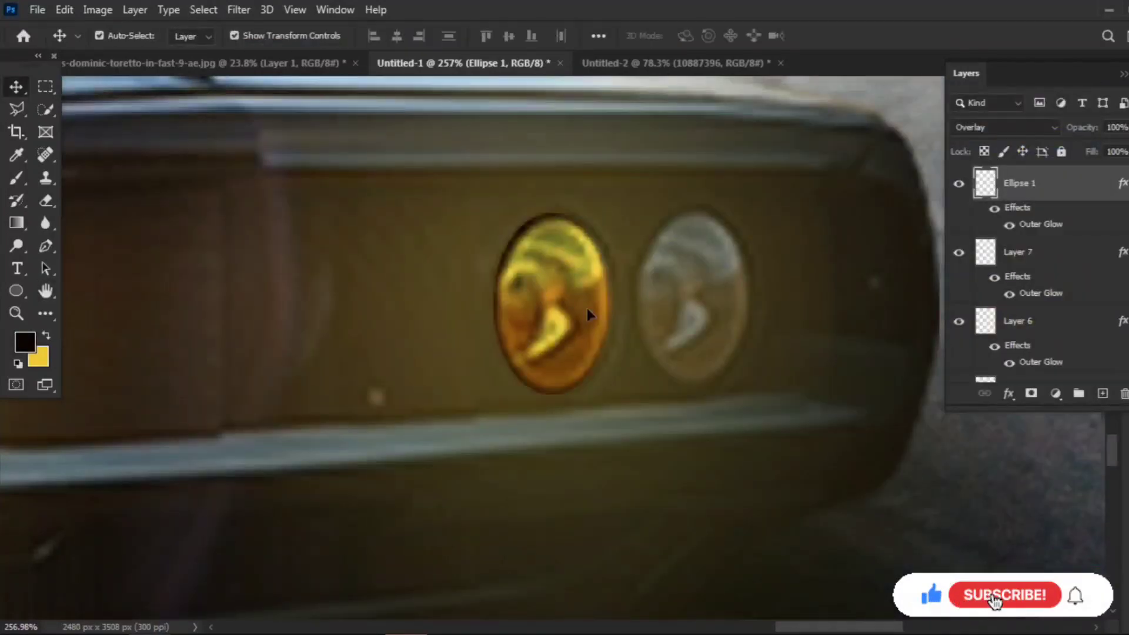
drag(588, 315, 723, 305)
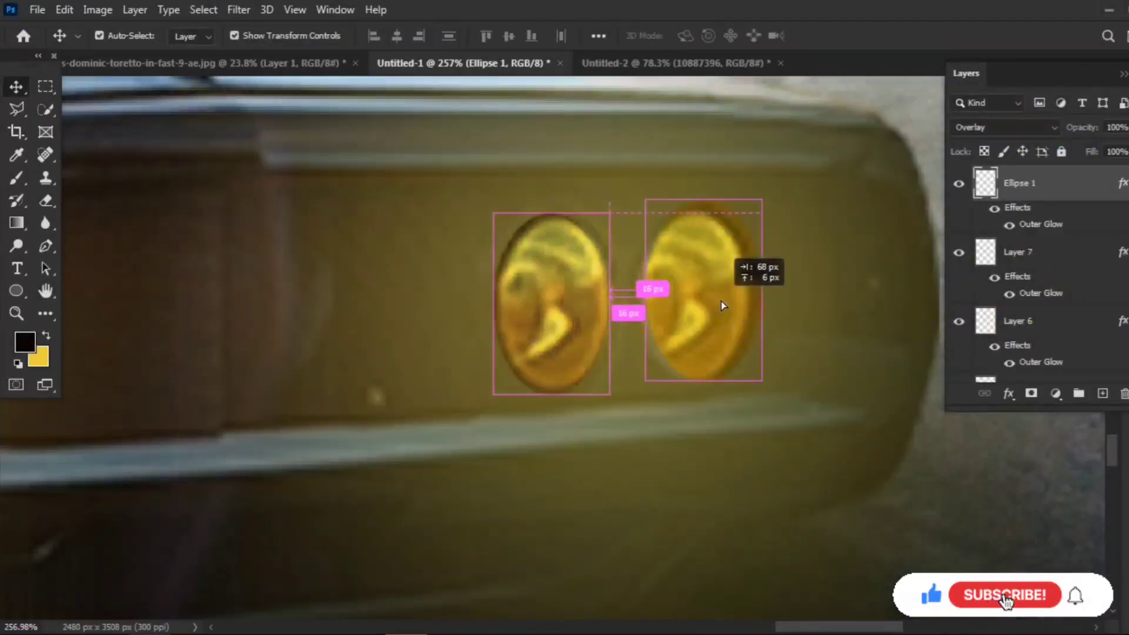
key(ctrl+t)
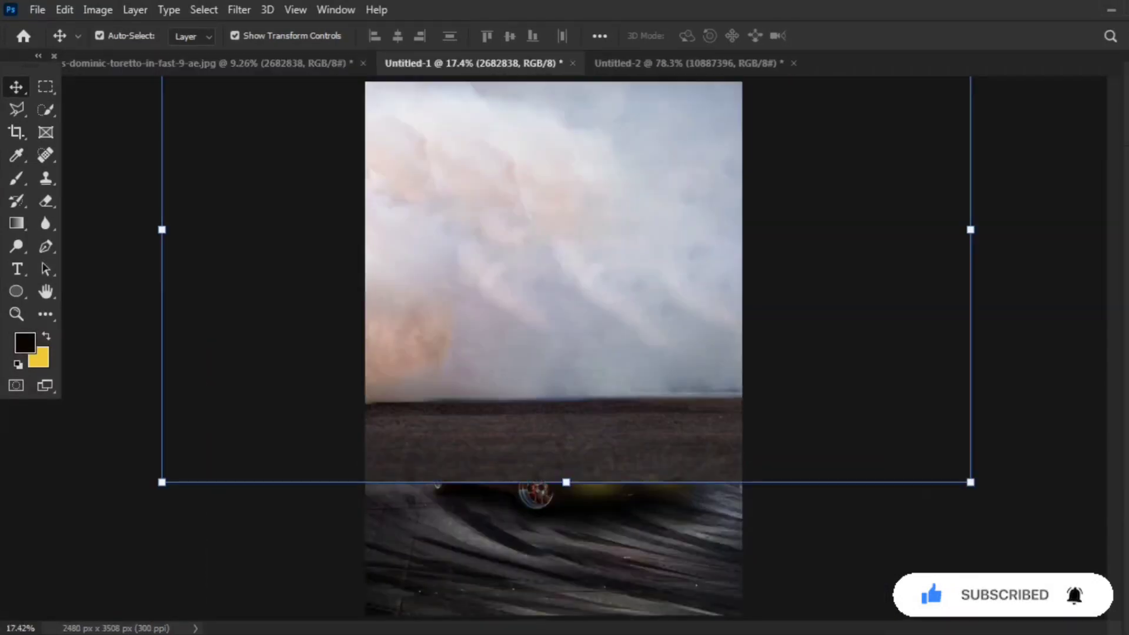
Place the cloud layer behind the men and car, lower it, and shrink it from the top
drag(1024, 183, 1058, 321)
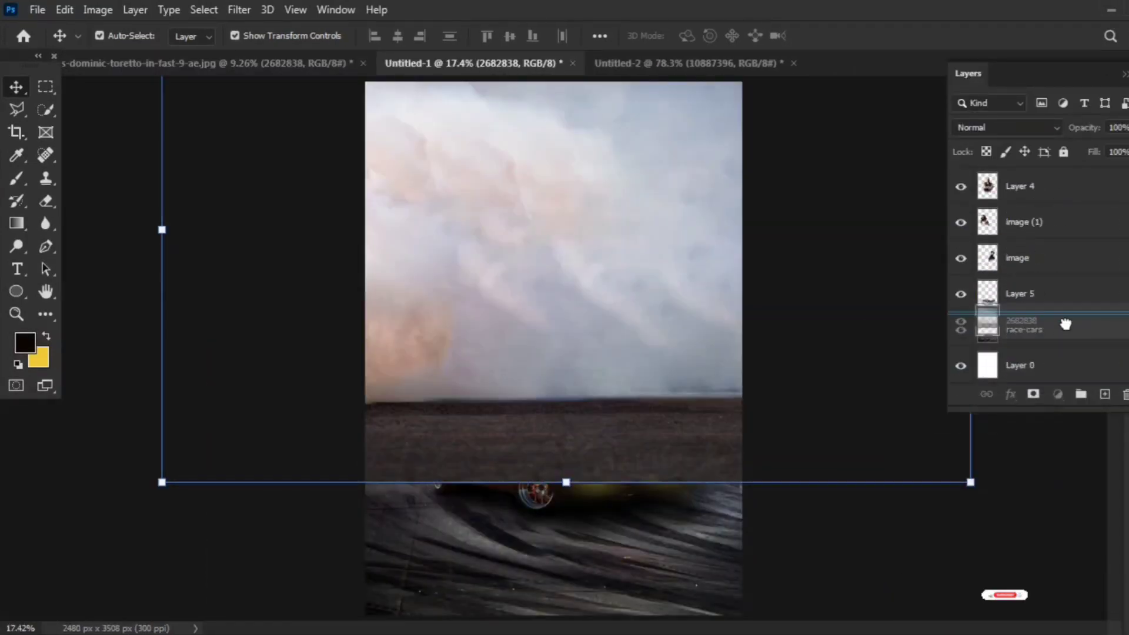
drag(719, 145, 724, 190)
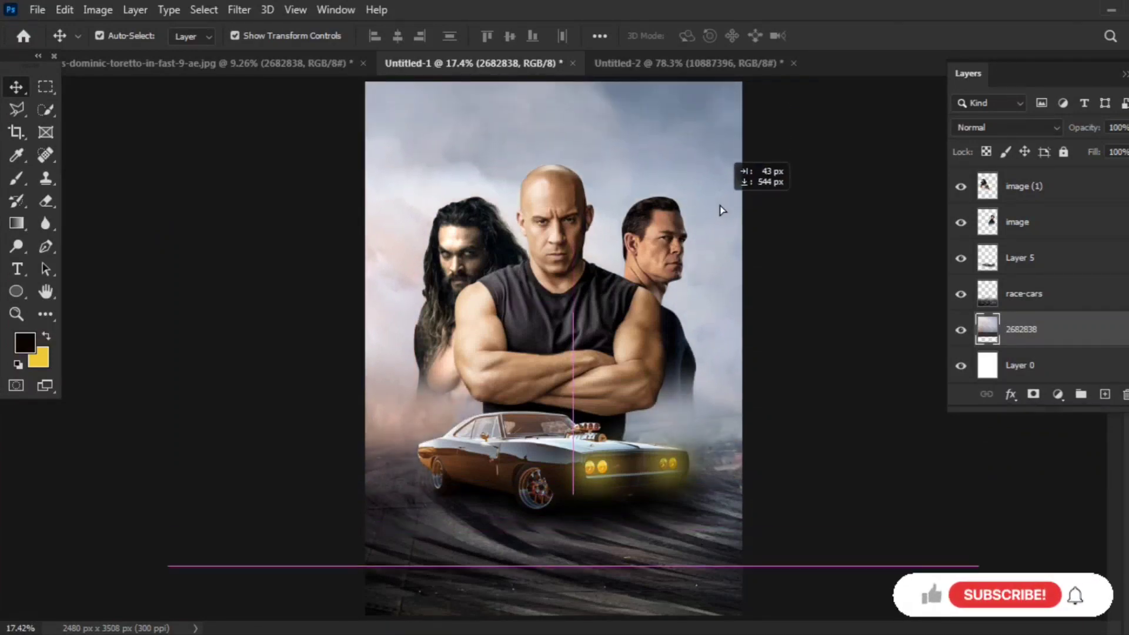
drag(723, 189, 723, 188)
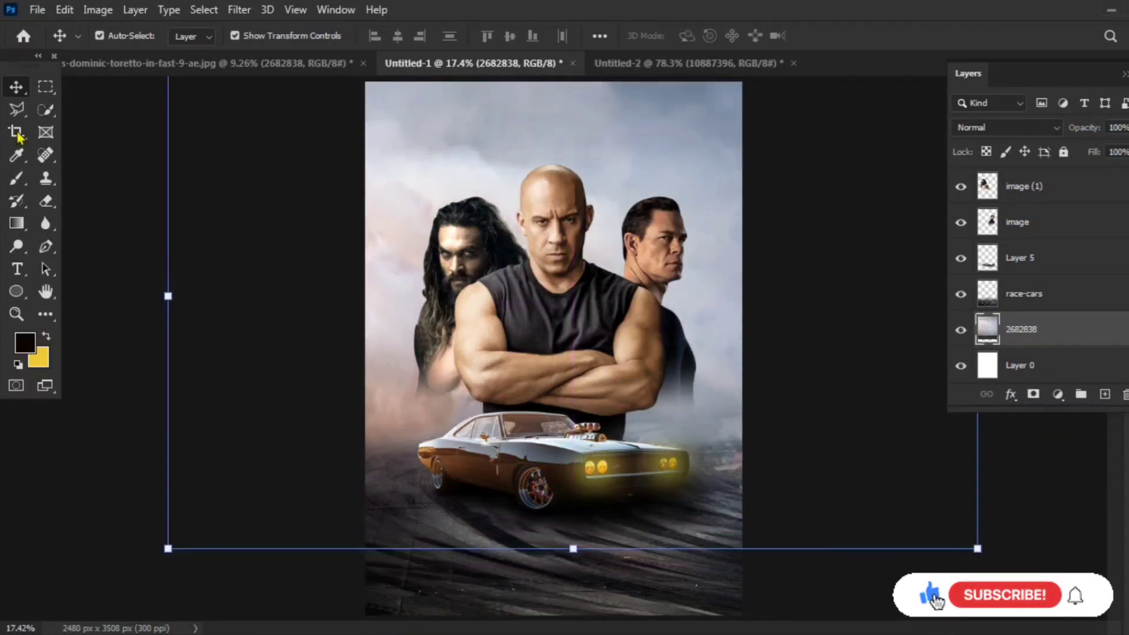
key(ctrl+minus)
key(ctrl+t)
drag(568, 156, 568, 166)
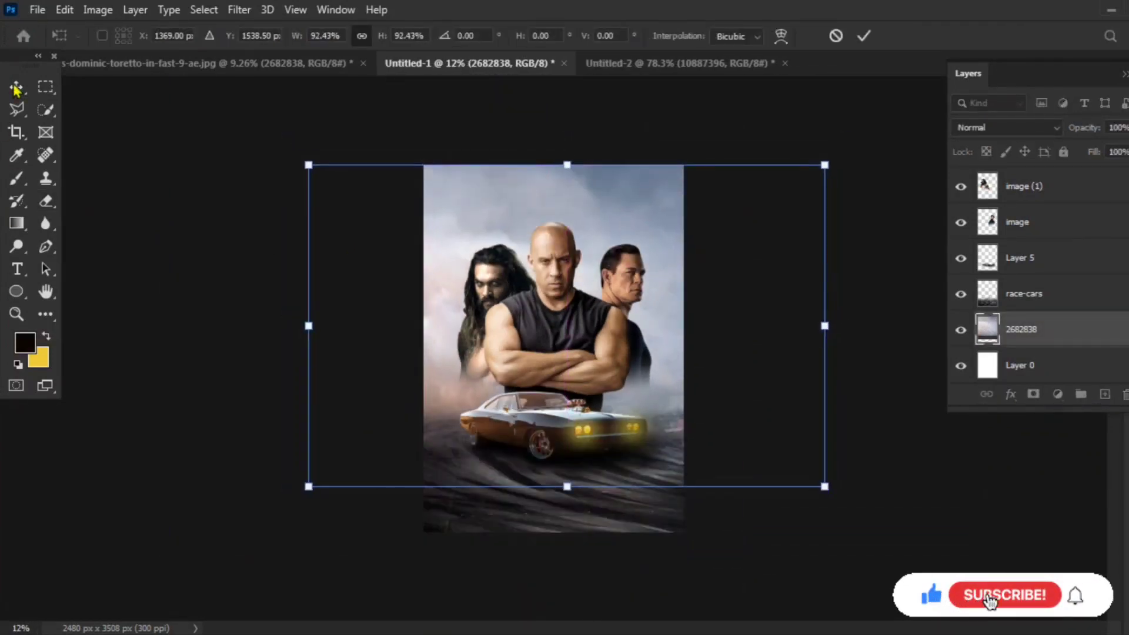
key(Return)
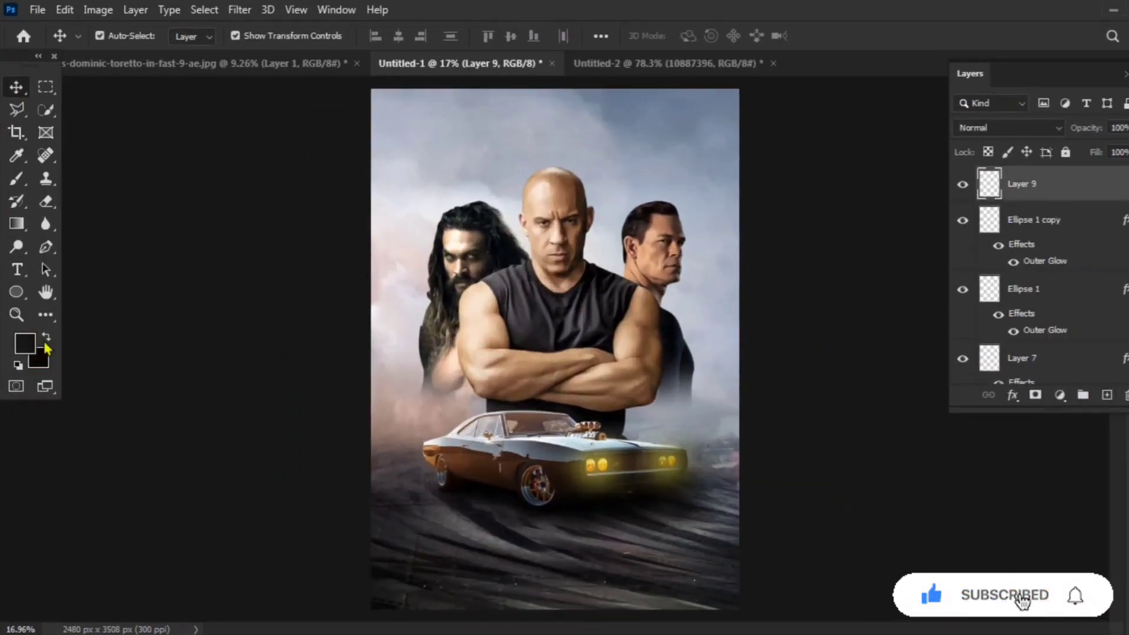
Pick a warm yellow foreground colour and bring the poster's top-left sky into view
key(i)
click(25, 343)
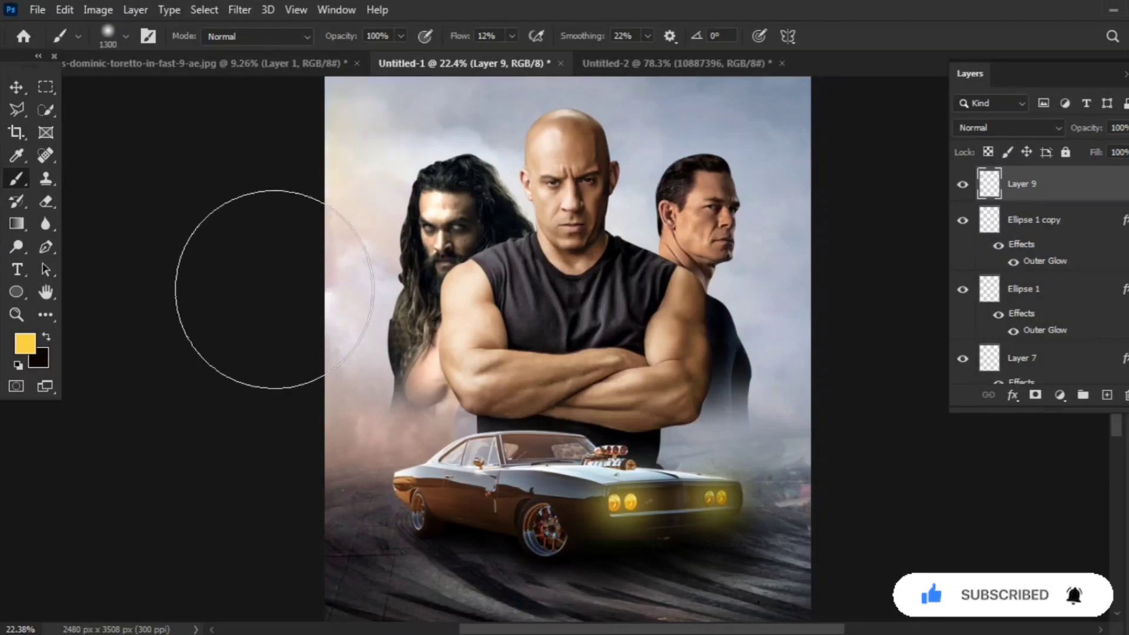
scroll(275, 290, down, 3)
scroll(242, 472, up, 3)
drag(336, 361, 571, 394)
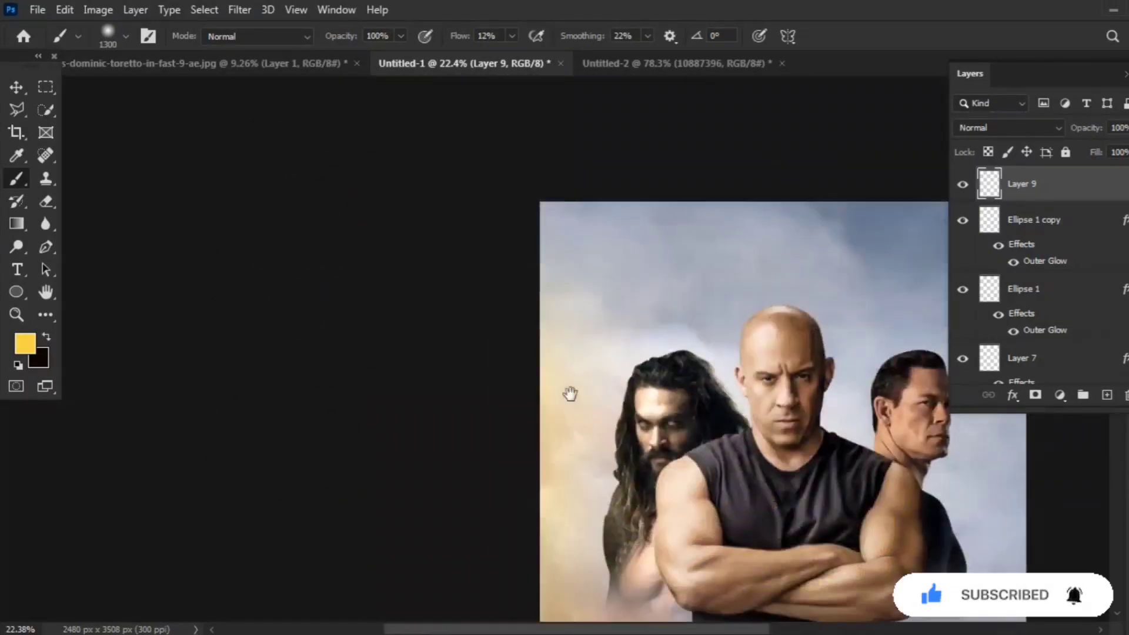
scroll(492, 282, down, 5)
scroll(408, 353, down, 2)
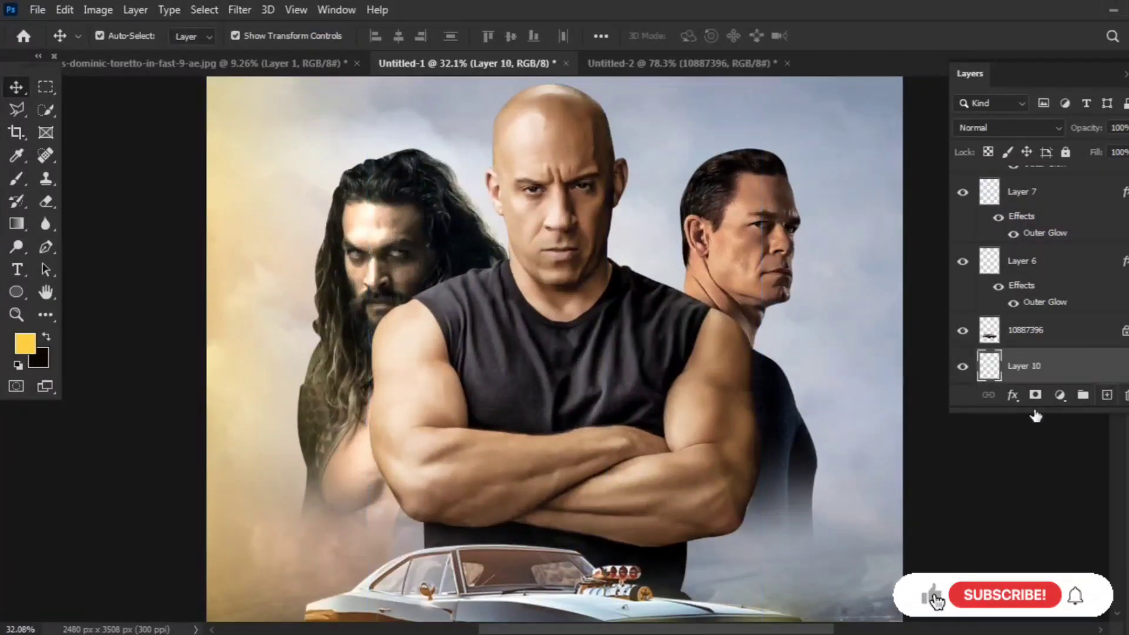
Switch to the soft Brush and remove the empty Layer 10
alt+scroll(505, 189, up, 2)
scroll(517, 260, up, 2)
key(b)
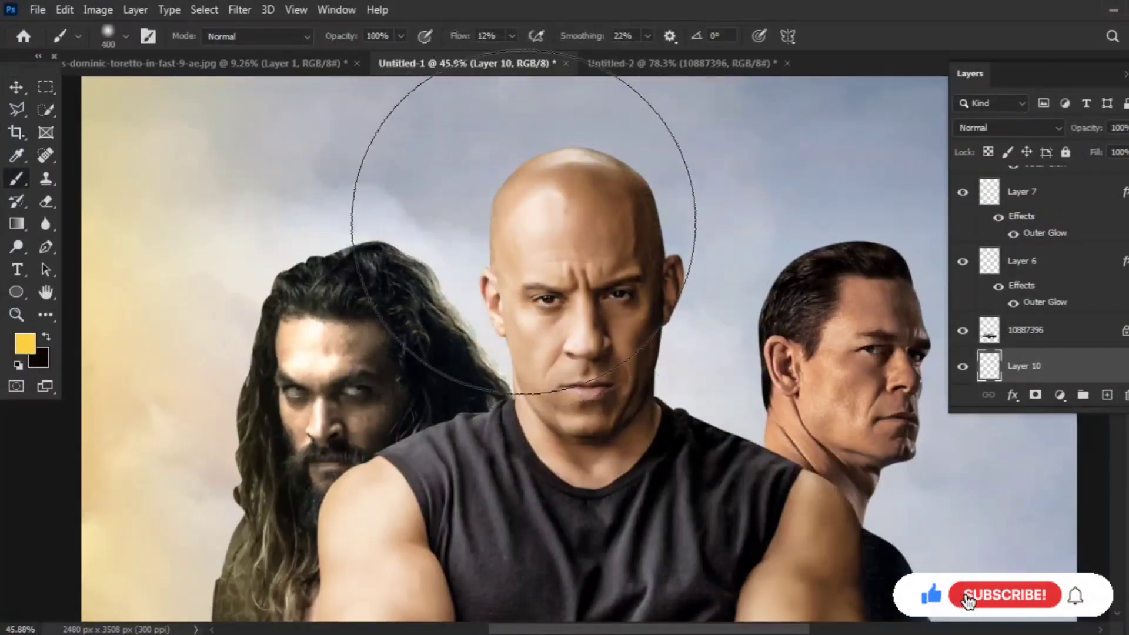
key(ctrl+e)
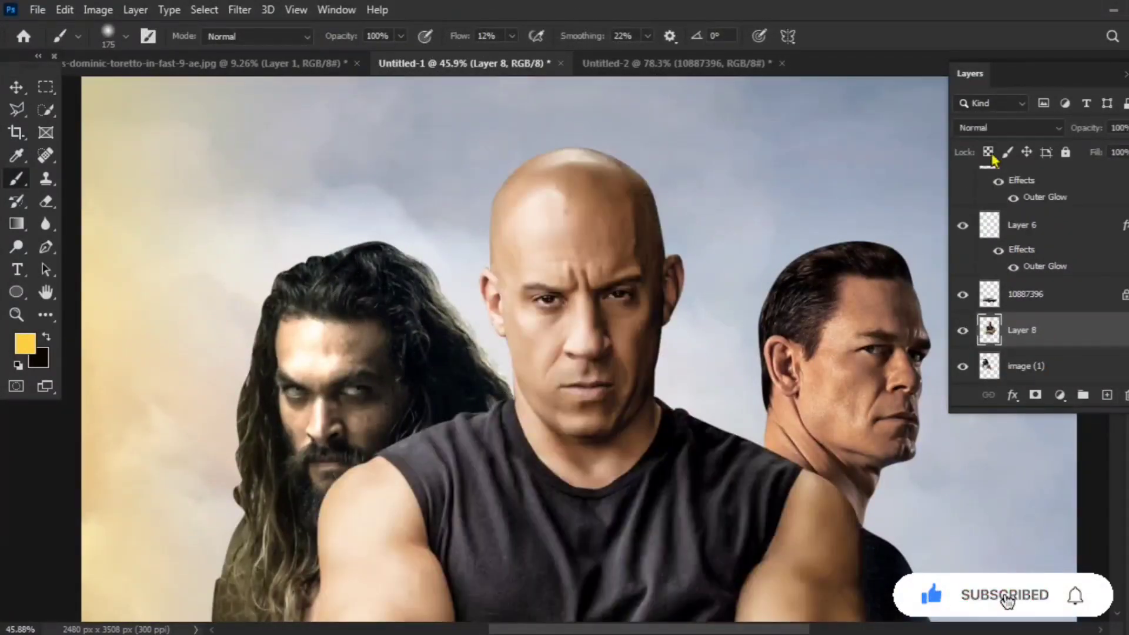
Navigate the view around the central man's left shoulder and arm for yellow tinting
alt+scroll(470, 194, up, 3)
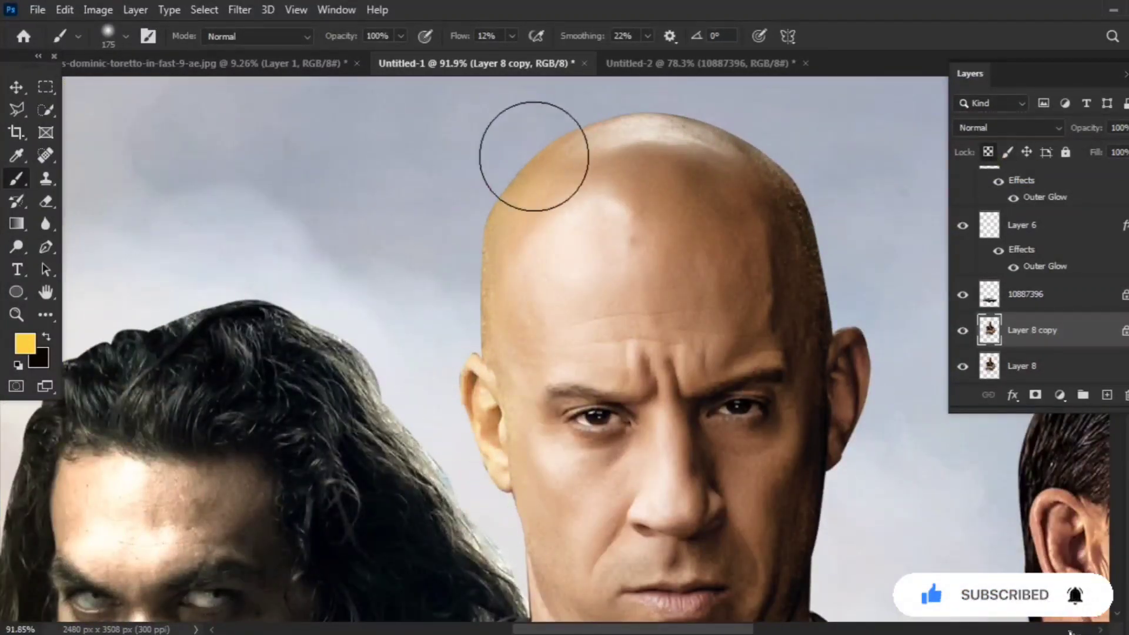
scroll(459, 306, down, 5)
scroll(423, 335, right, 1)
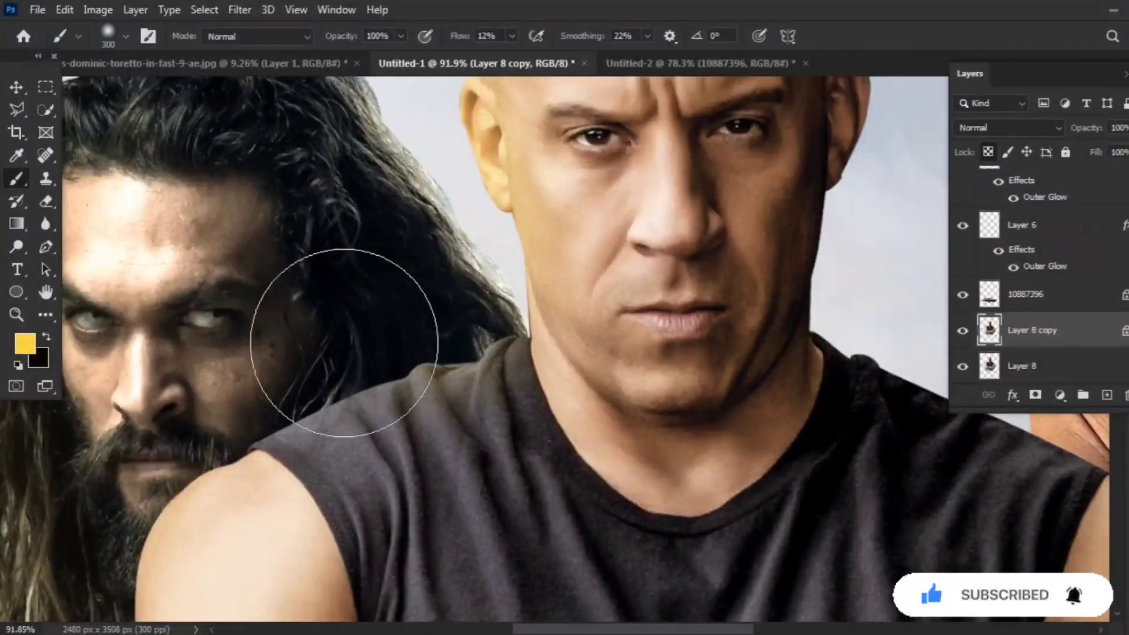
scroll(294, 277, down, 5)
scroll(492, 164, up, 2)
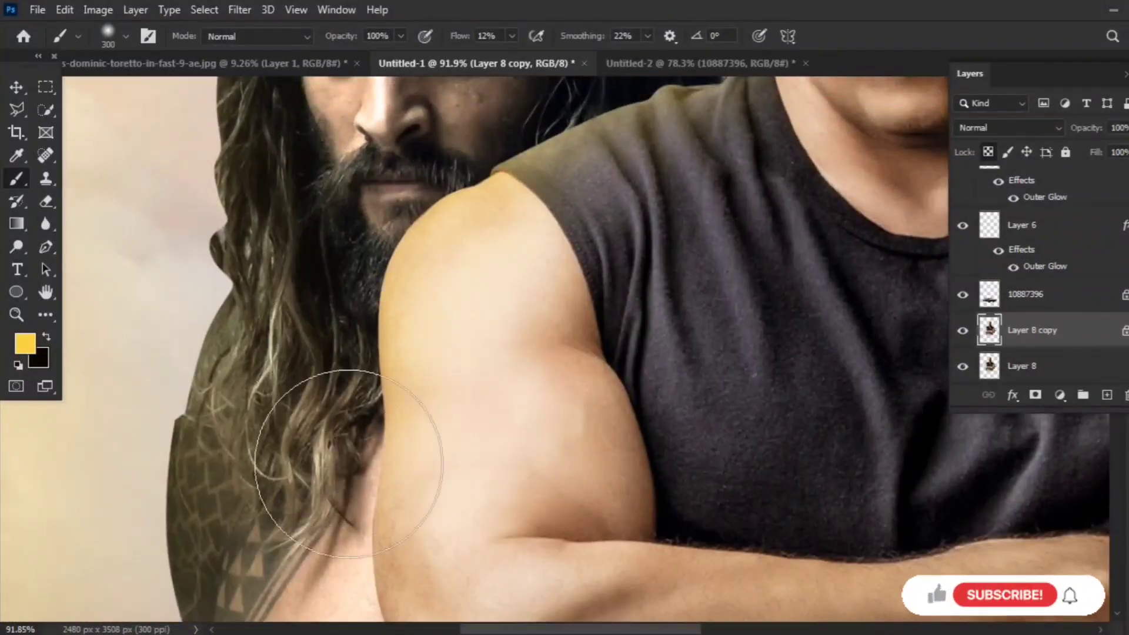
scroll(394, 447, down, 5)
scroll(382, 505, down, 2)
alt+scroll(411, 294, down, 5)
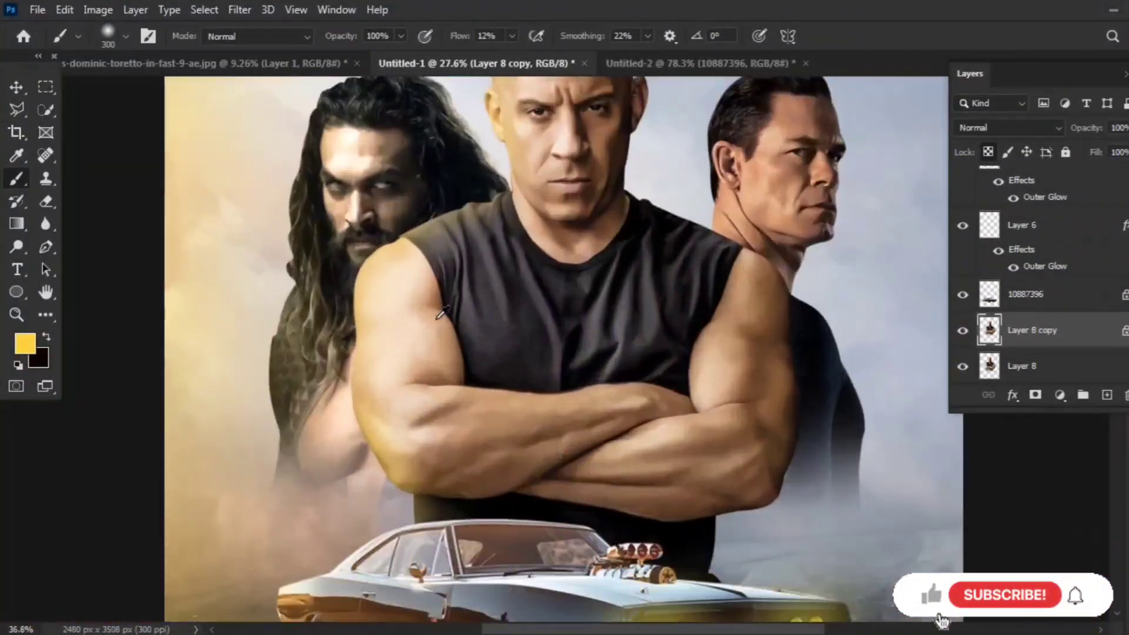
scroll(371, 463, up, 3)
scroll(411, 353, up, 2)
alt+scroll(667, 364, down, 2)
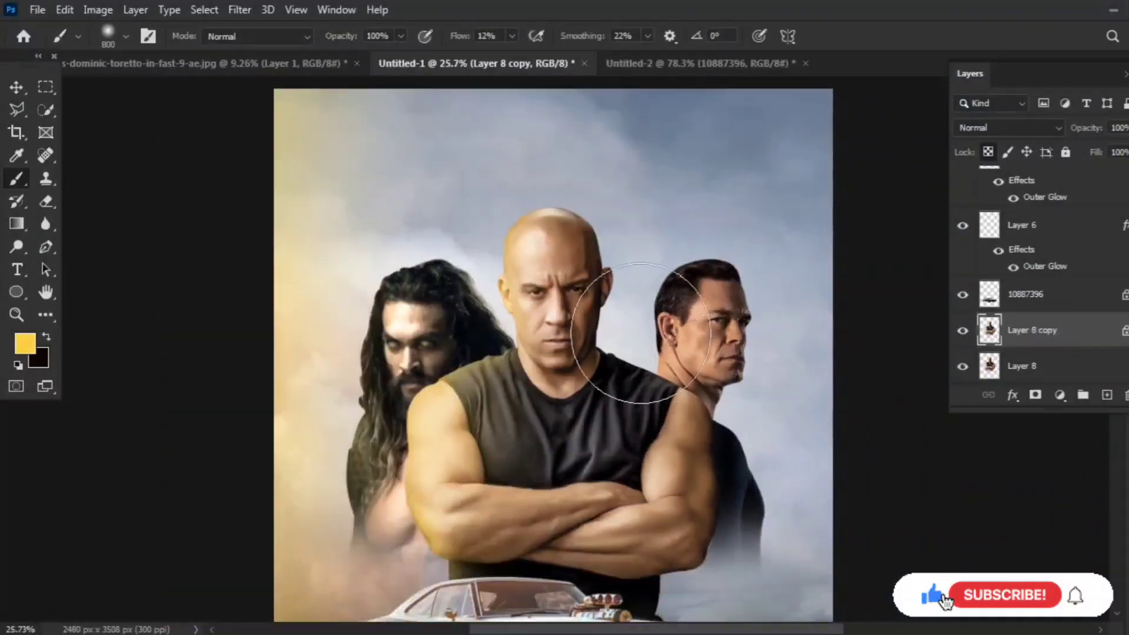
alt+scroll(740, 198, up, 5)
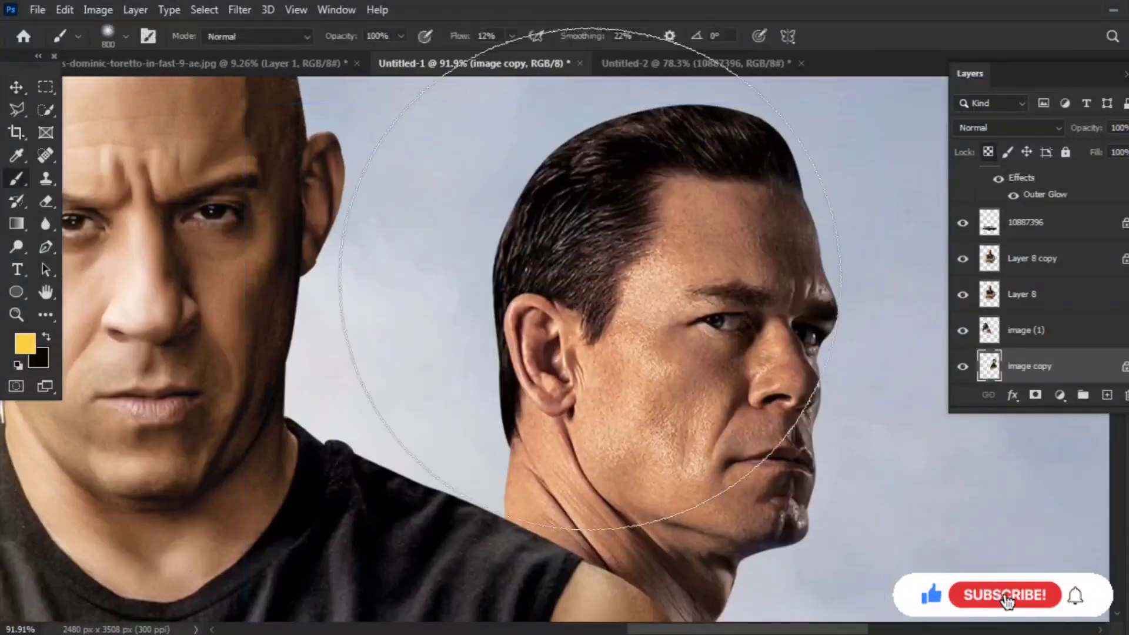
Paint warm light along the right man's neck and hair, then duplicate the long-haired man's layer
drag(535, 475, 492, 210)
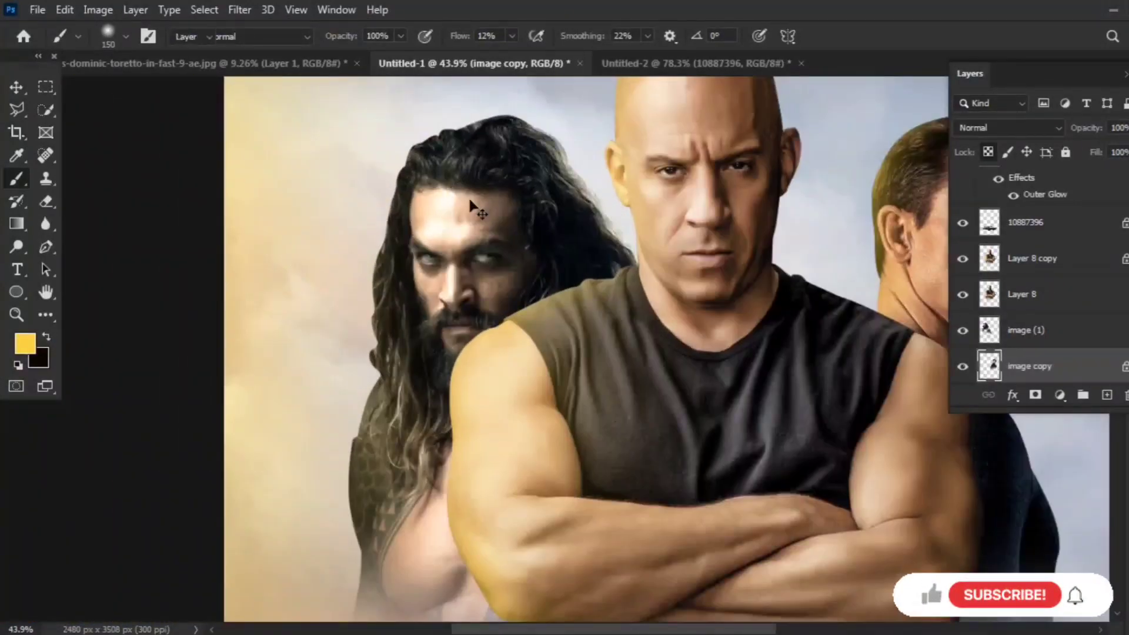
ctrl+click(471, 203)
key(ctrl+j)
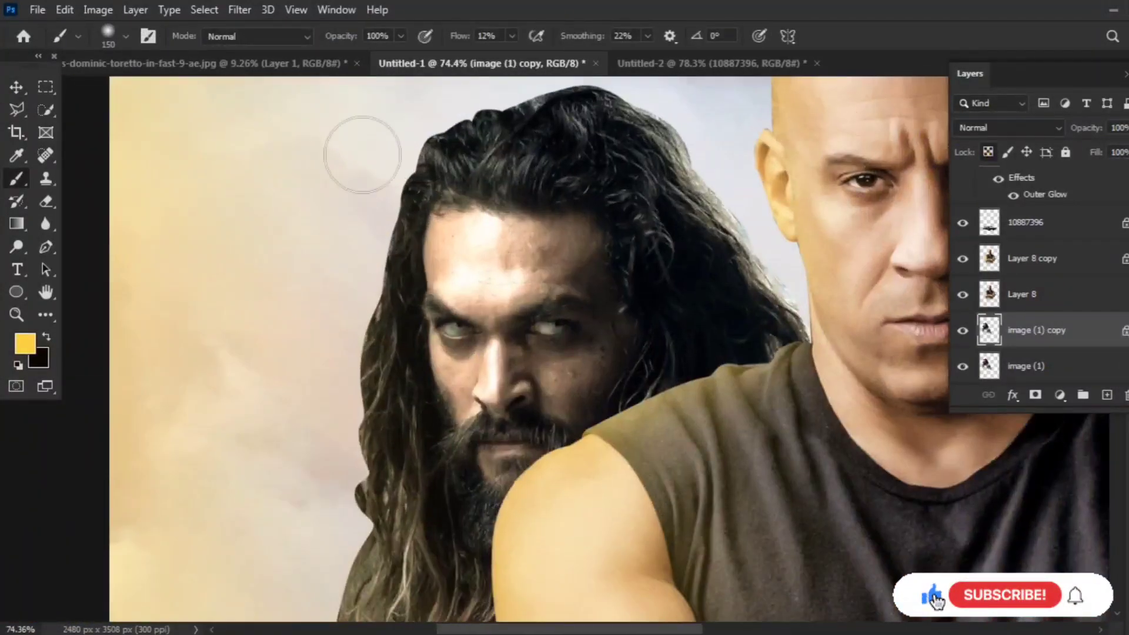
Navigate around the long-haired man's hair edge and return to the soft Brush
scroll(364, 376, down, 3)
scroll(330, 388, down, 3)
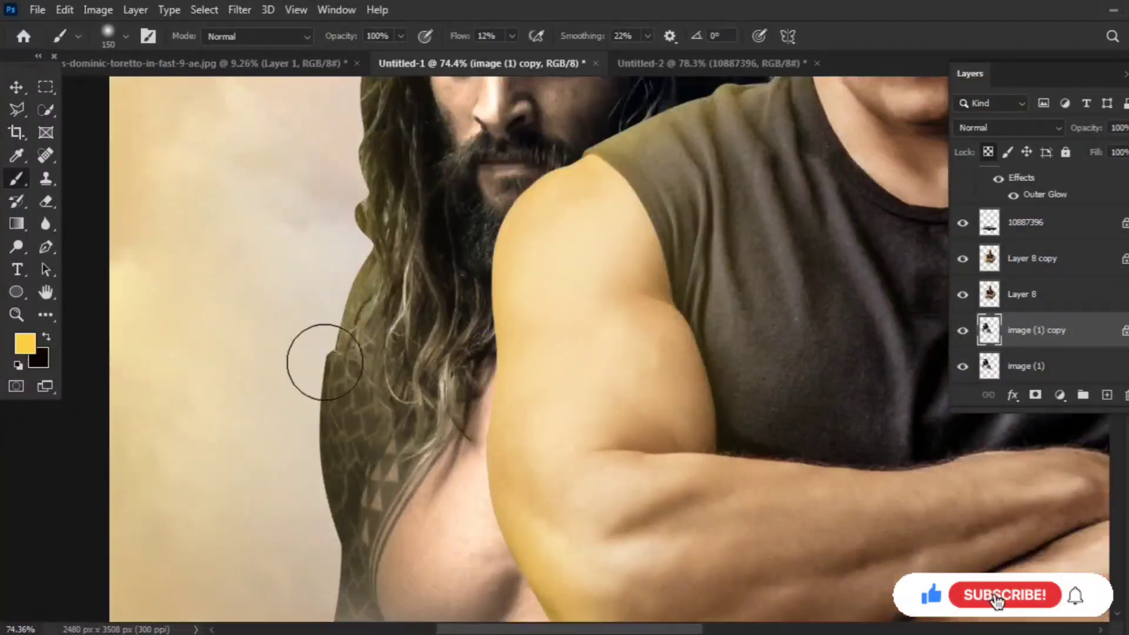
scroll(321, 318, down, 3)
scroll(404, 442, up, 5)
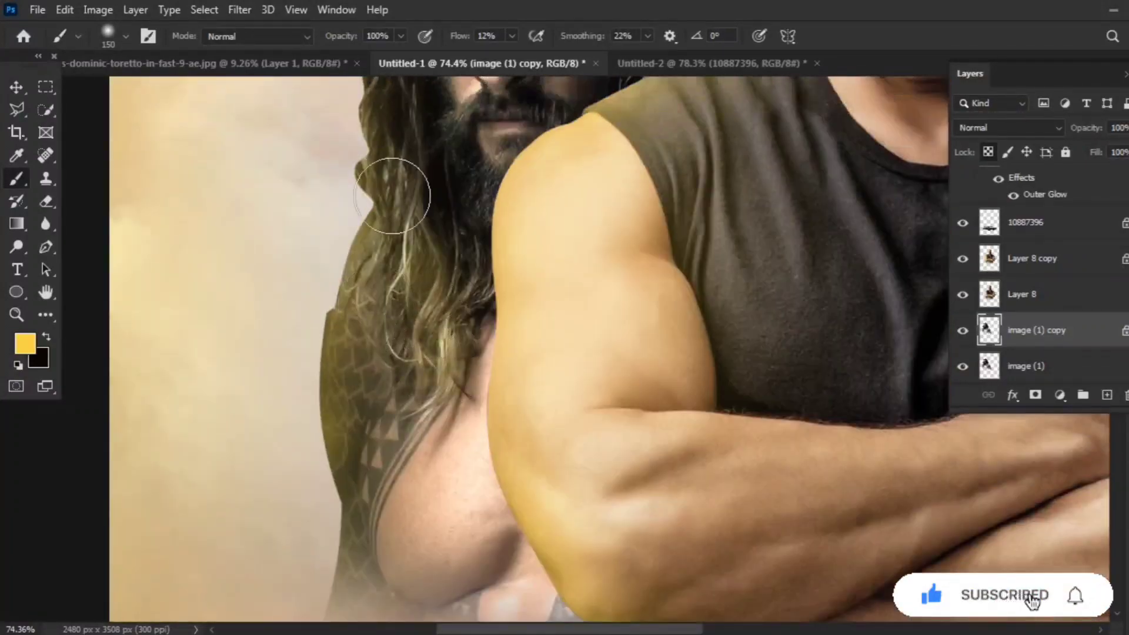
scroll(406, 387, up, 5)
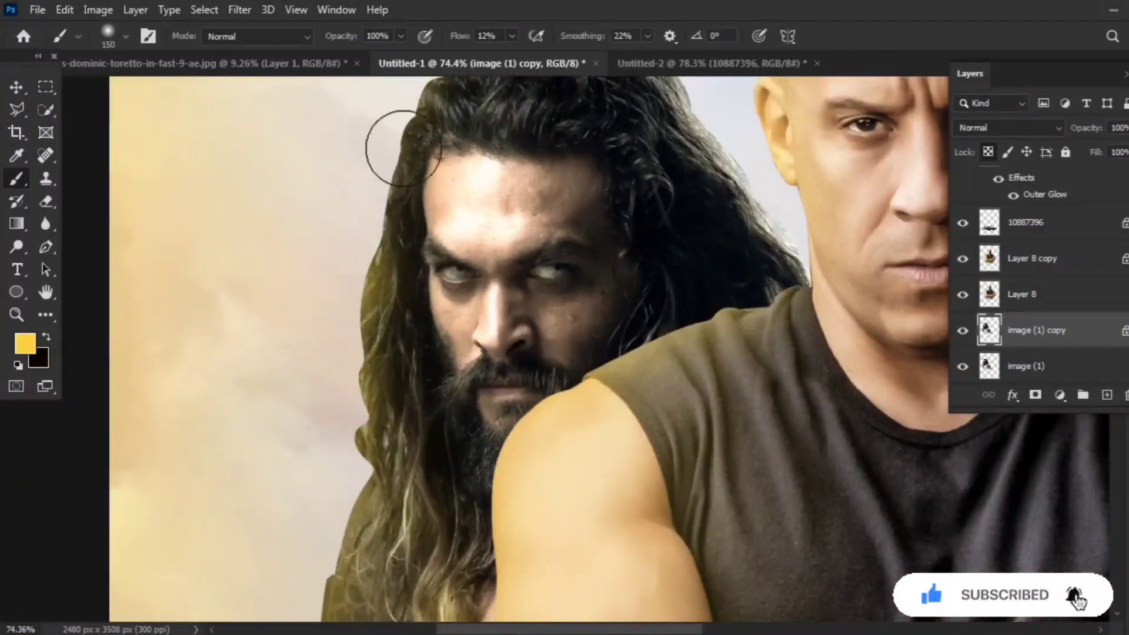
alt+scroll(403, 146, up, 2)
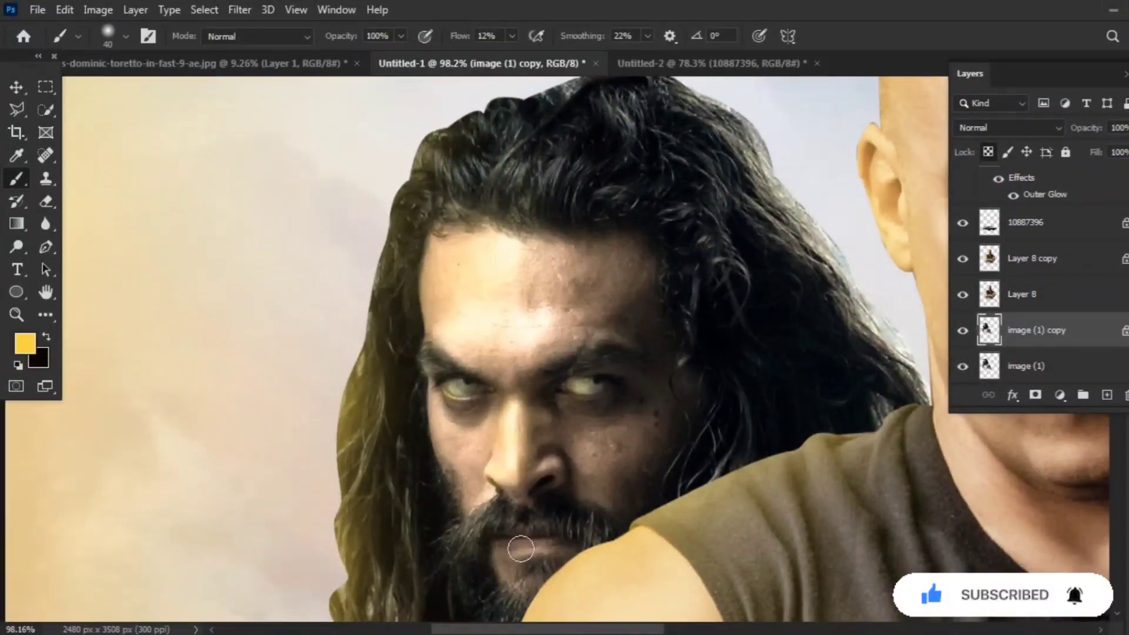
alt+scroll(630, 316, down, 3)
alt+scroll(697, 244, up, 5)
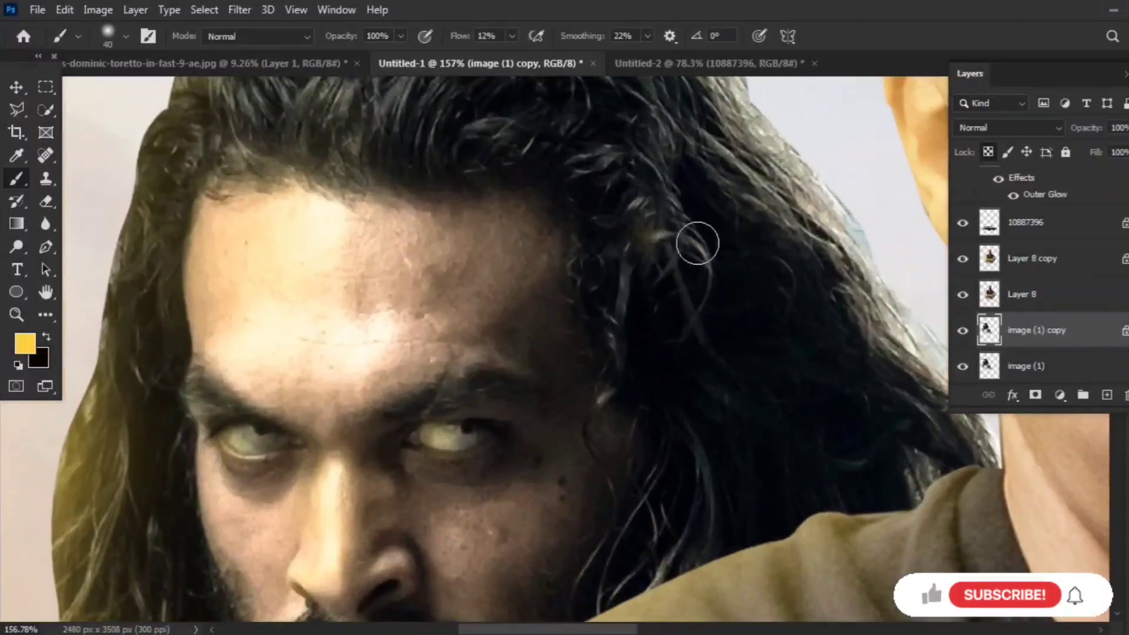
alt+scroll(623, 363, down, 3)
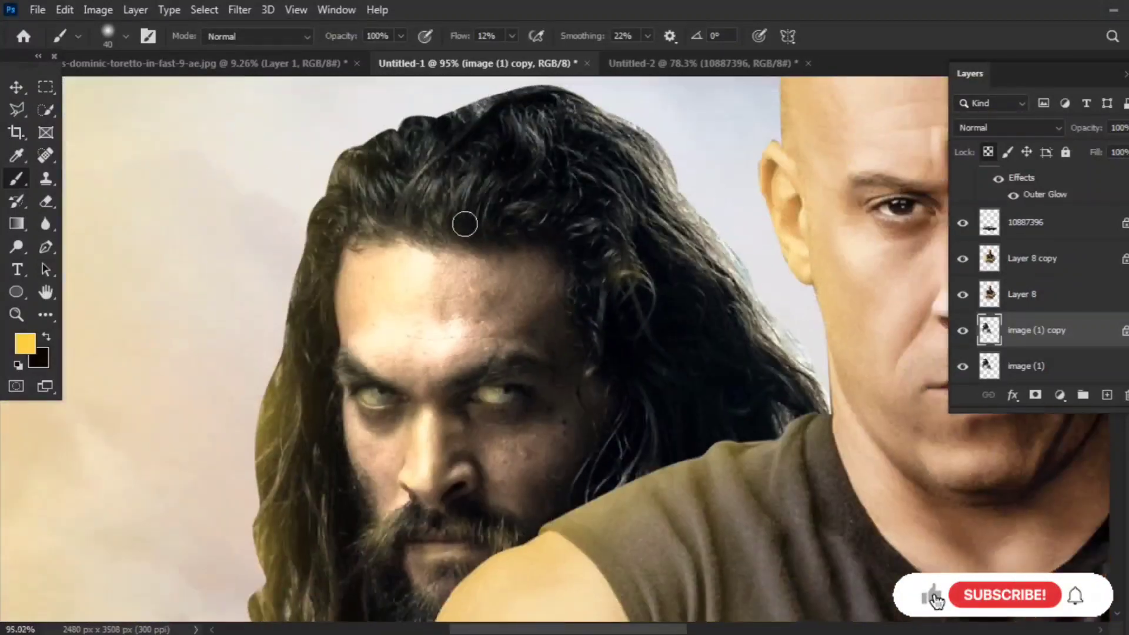
alt+scroll(464, 224, up, 4)
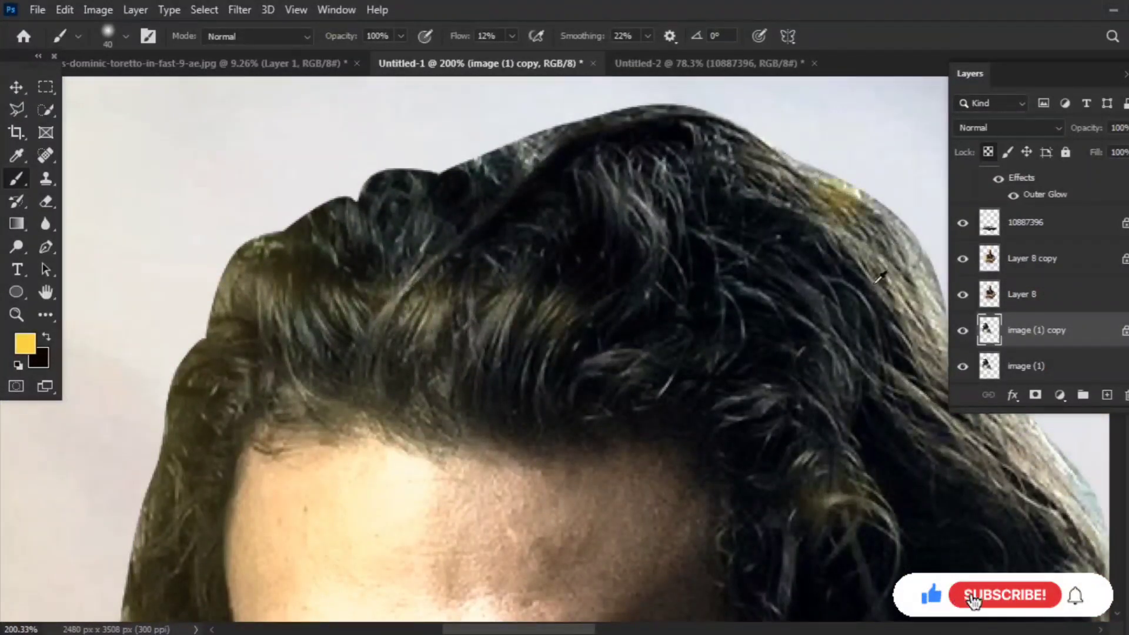
alt+scroll(824, 294, down, 4)
alt+scroll(765, 330, up, 2)
key(c)
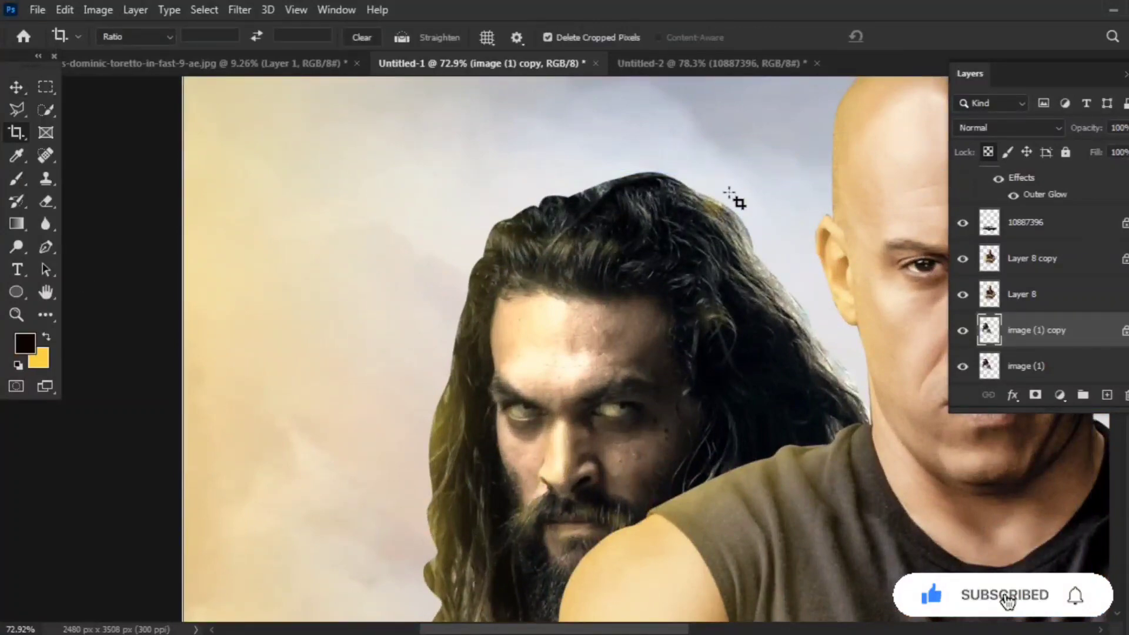
click(16, 87)
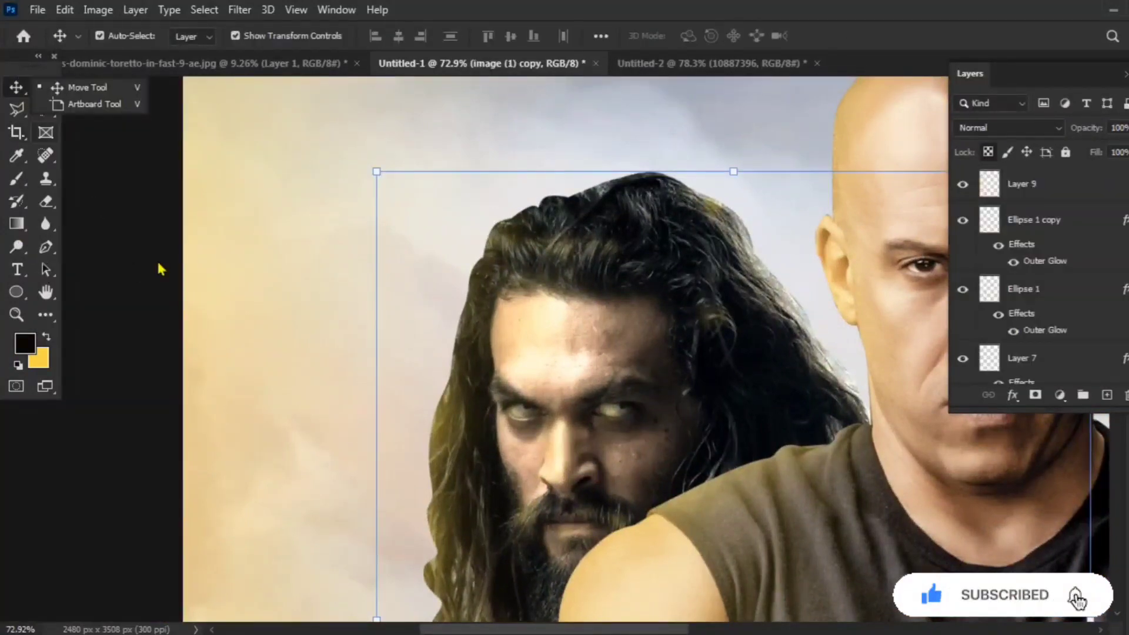
key(b)
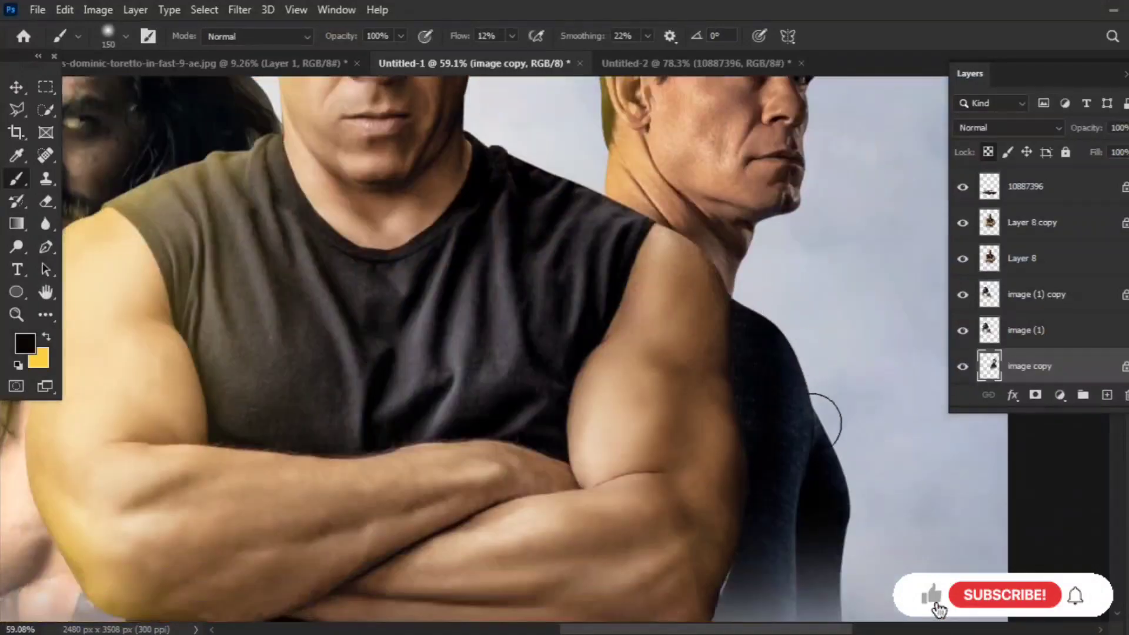
Select car layer 10887396 and brush softly around the car's wheel rim
scroll(547, 443, up, 5)
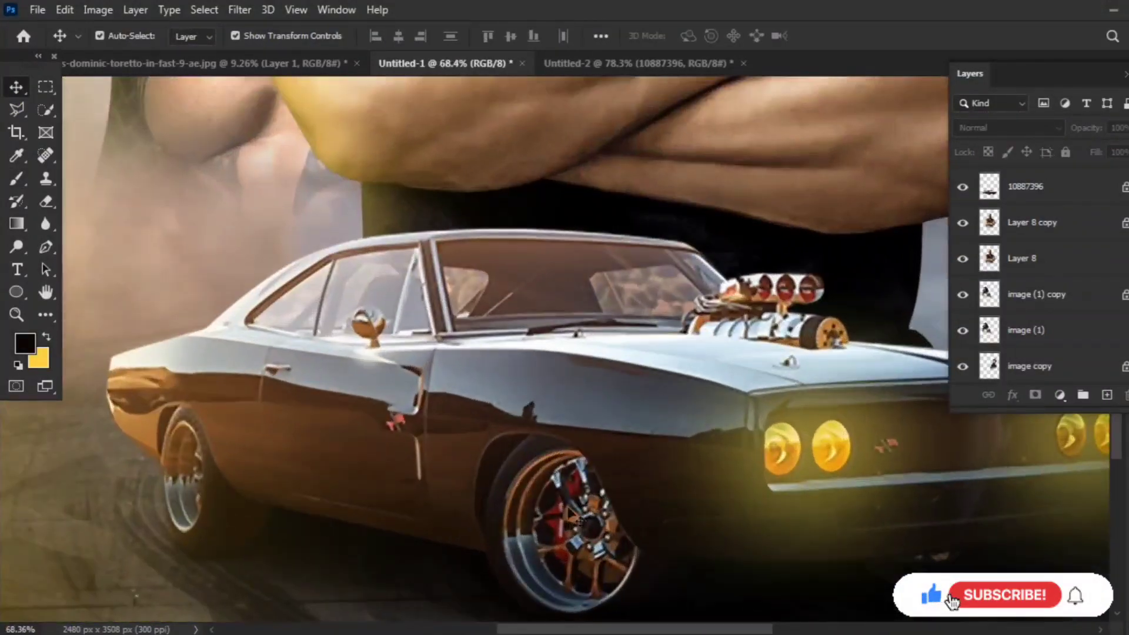
scroll(547, 442, up, 3)
click(565, 356)
key(b)
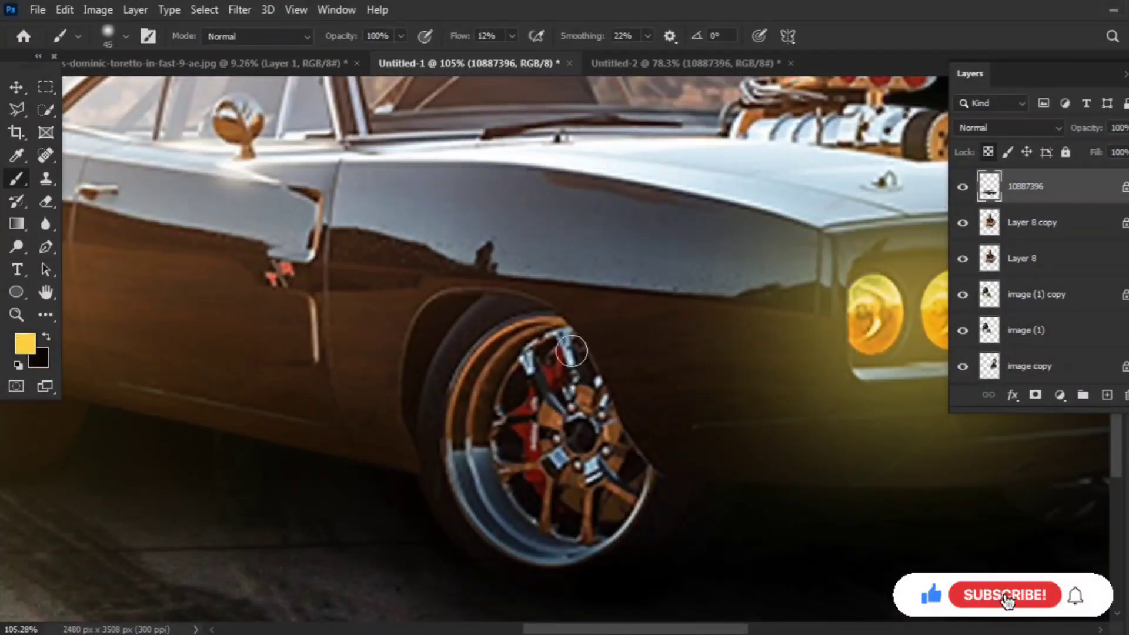
scroll(571, 362, up, 2)
scroll(523, 397, up, 1)
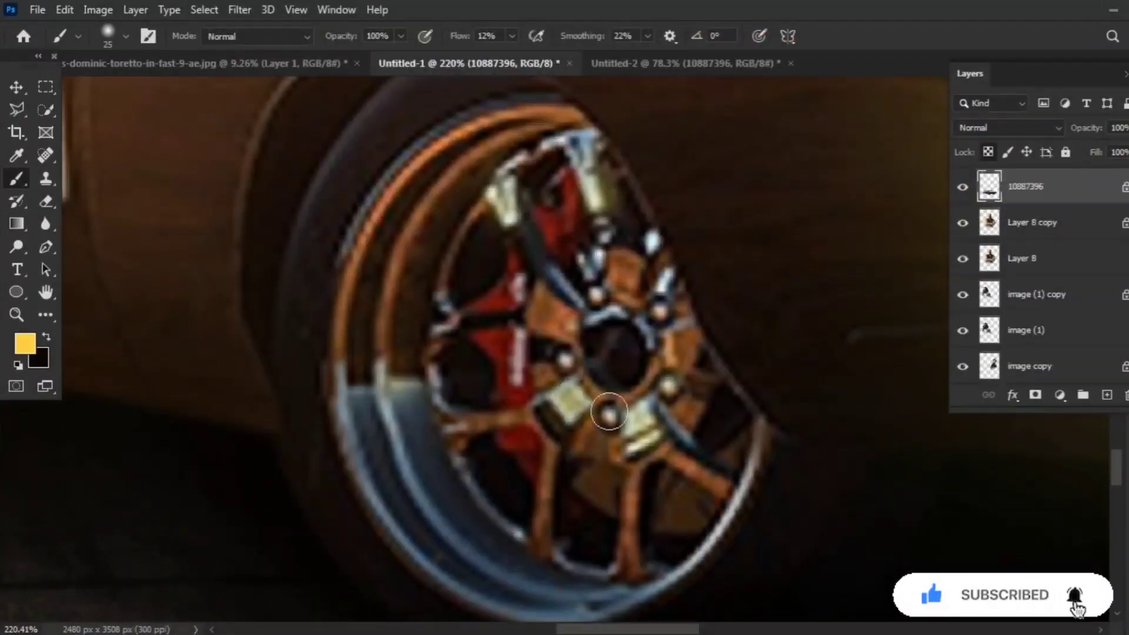
scroll(420, 381, down, 1)
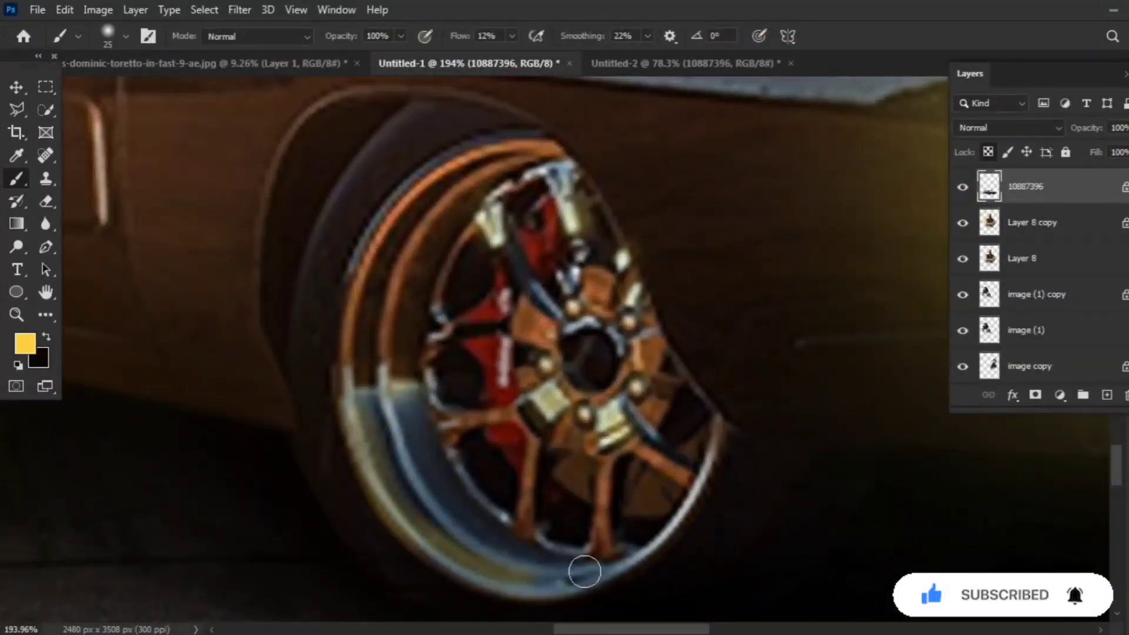
scroll(584, 572, down, 5)
scroll(271, 439, up, 6)
Dodge the car's wheel and headlights to brighten them
key(o)
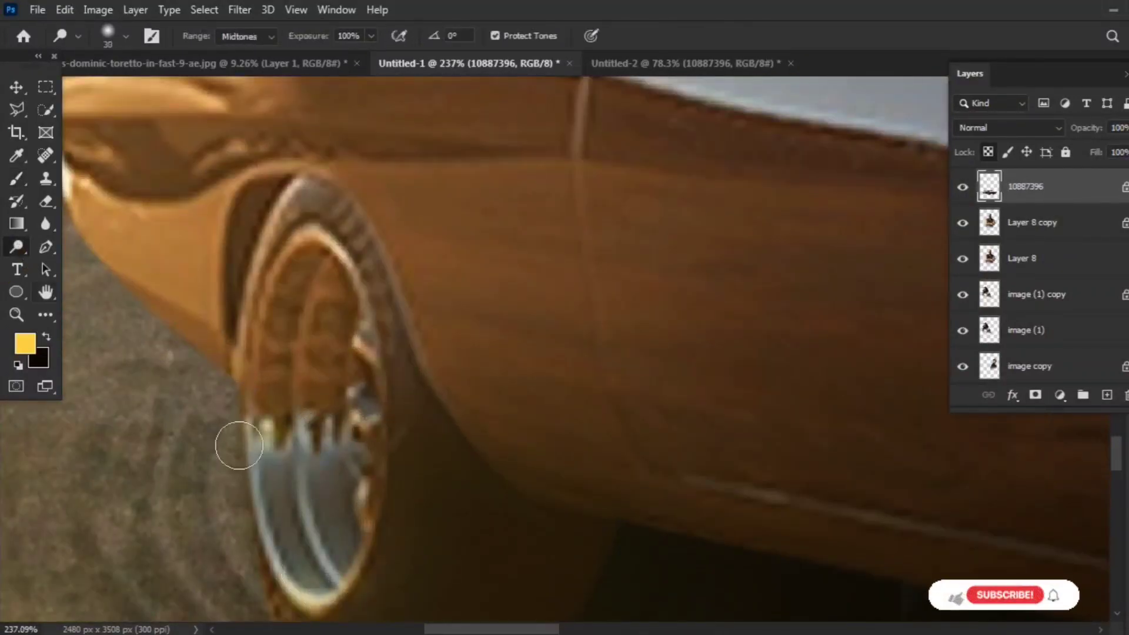
scroll(765, 506, down, 3)
scroll(764, 505, up, 1)
scroll(610, 459, up, 2)
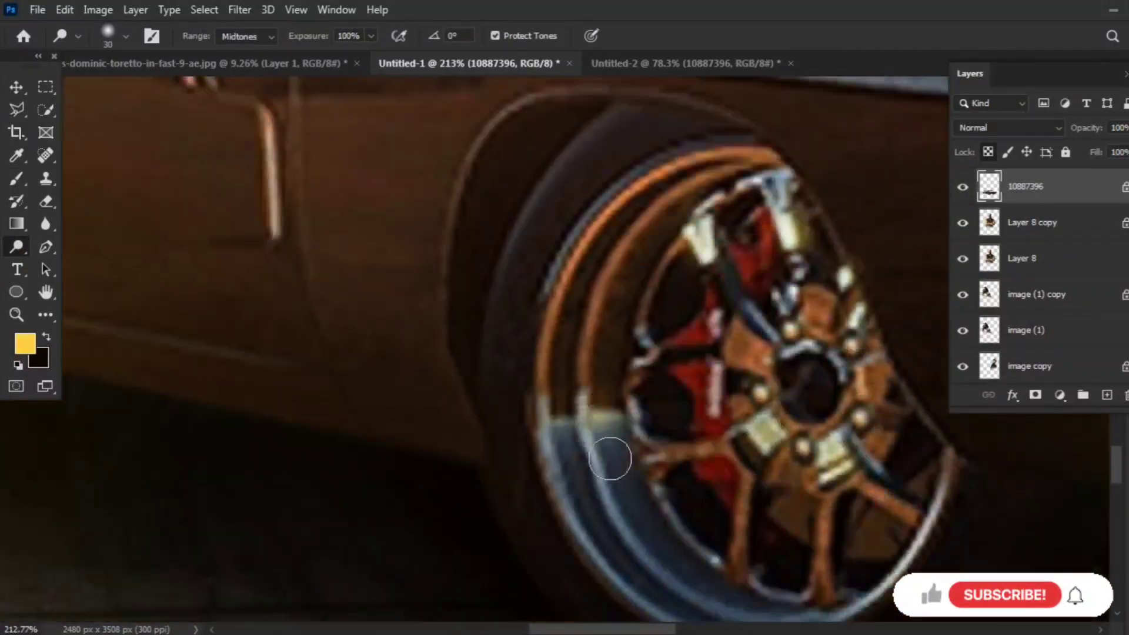
scroll(551, 469, down, 3)
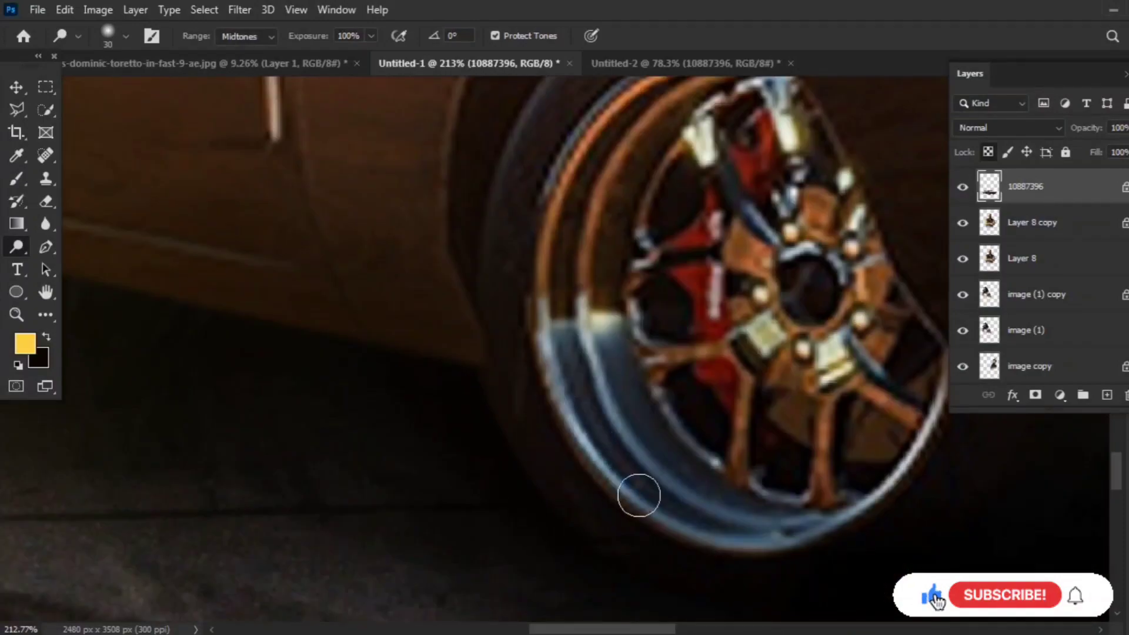
scroll(935, 406, down, 5)
scroll(688, 396, up, 3)
scroll(688, 396, up, 2)
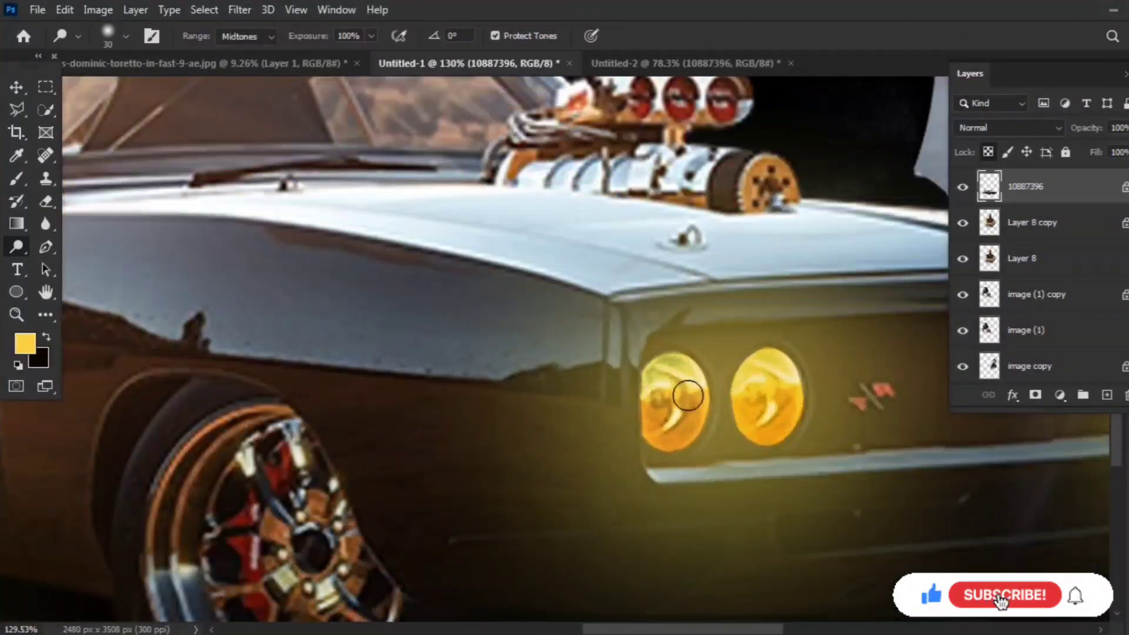
drag(675, 402, 731, 398)
On the image (1) copy layer, lighten the long-haired man's eyes and hair strands
scroll(731, 398, down, 2)
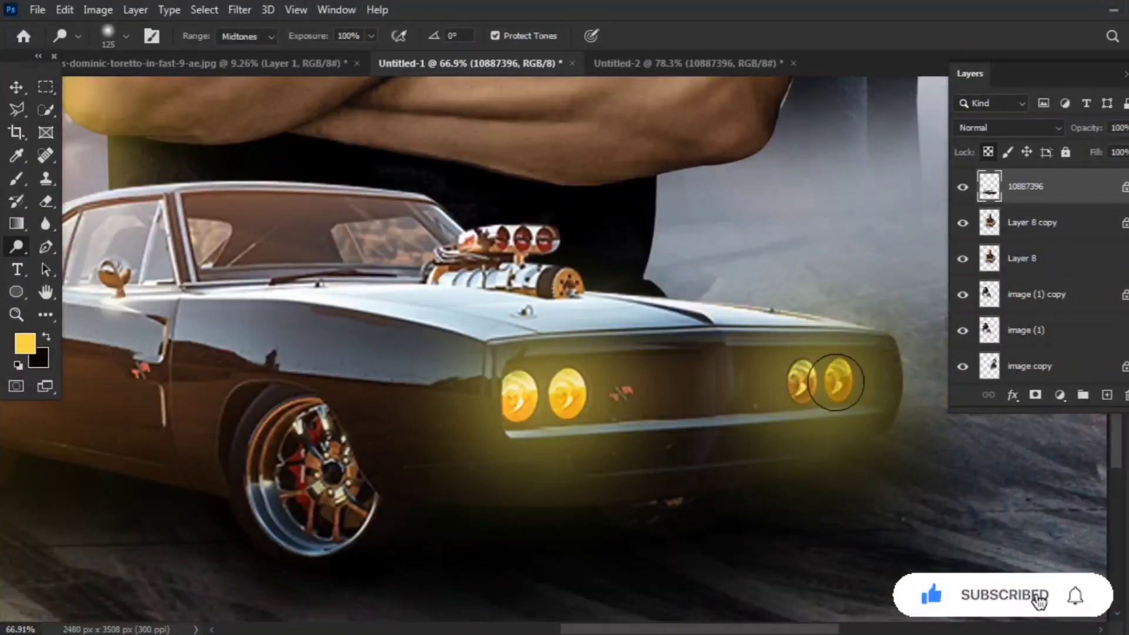
scroll(682, 440, down, 2)
scroll(682, 440, down, 2)
scroll(411, 250, up, 3)
scroll(438, 294, up, 3)
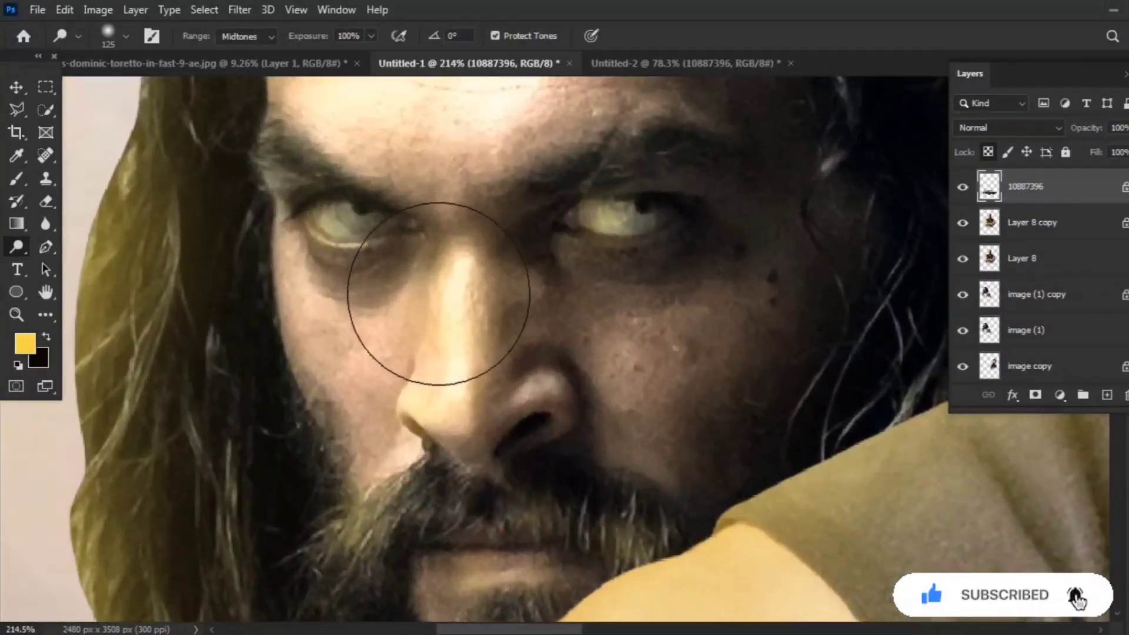
ctrl+click(355, 218)
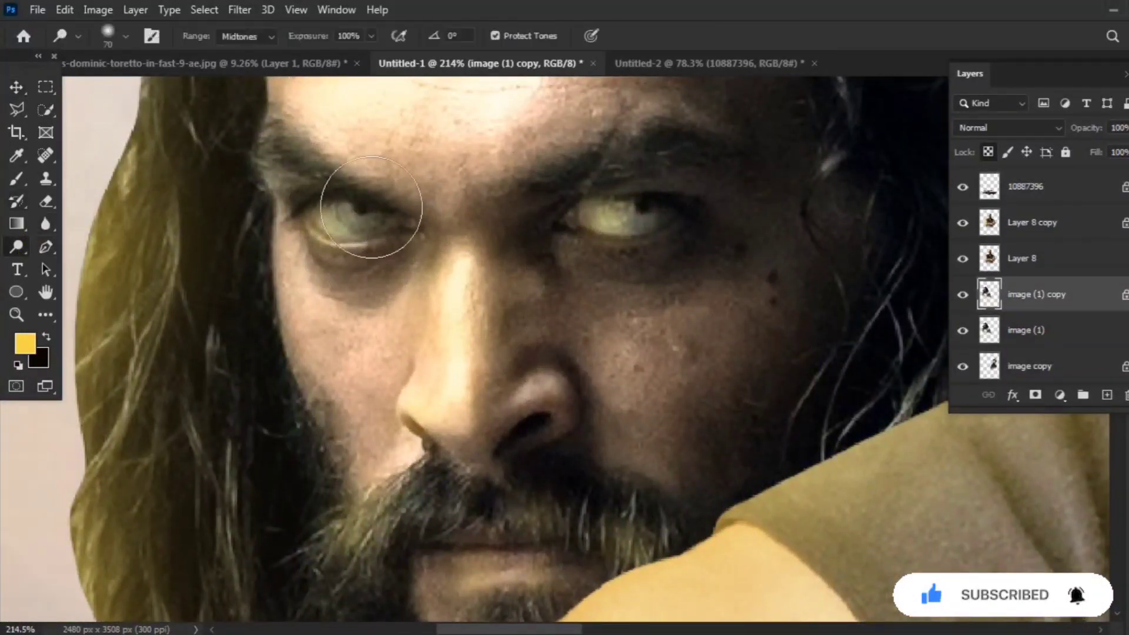
scroll(325, 228, down, 3)
scroll(353, 194, up, 2)
scroll(492, 187, up, 2)
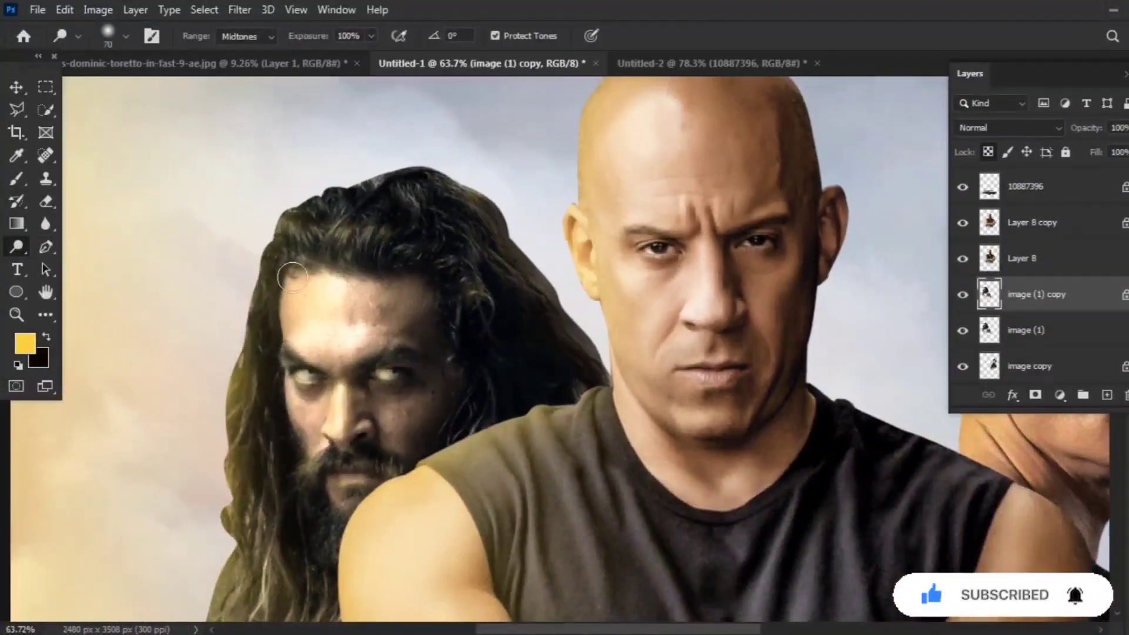
scroll(493, 187, up, 2)
scroll(743, 436, down, 3)
scroll(139, 386, down, 2)
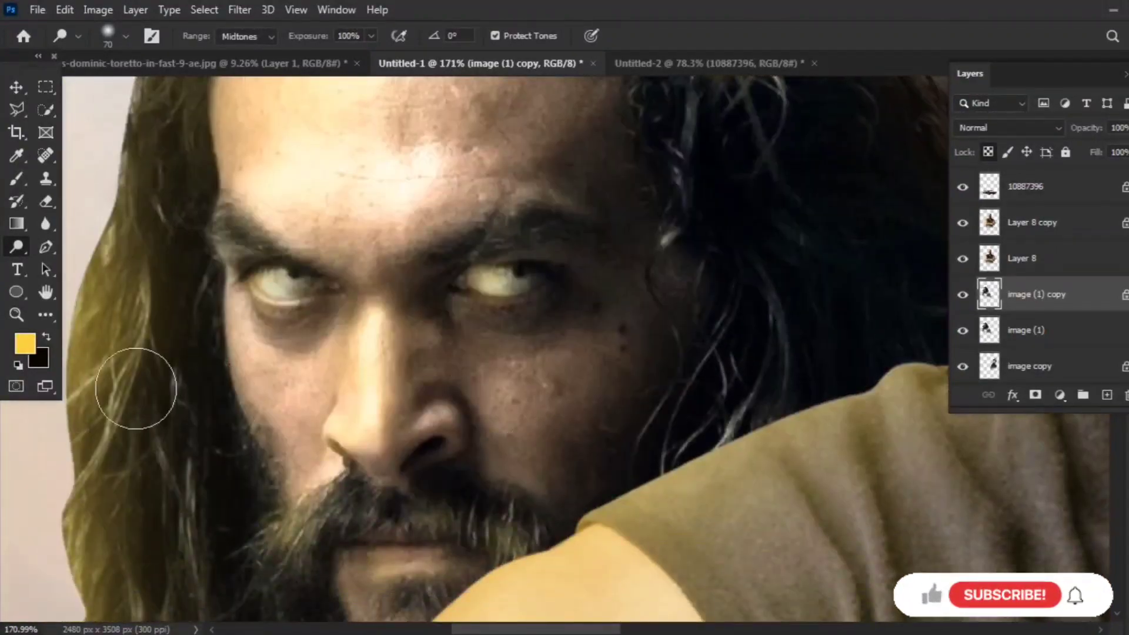
scroll(281, 456, down, 1)
scroll(281, 457, down, 2)
scroll(365, 297, down, 2)
scroll(378, 328, down, 3)
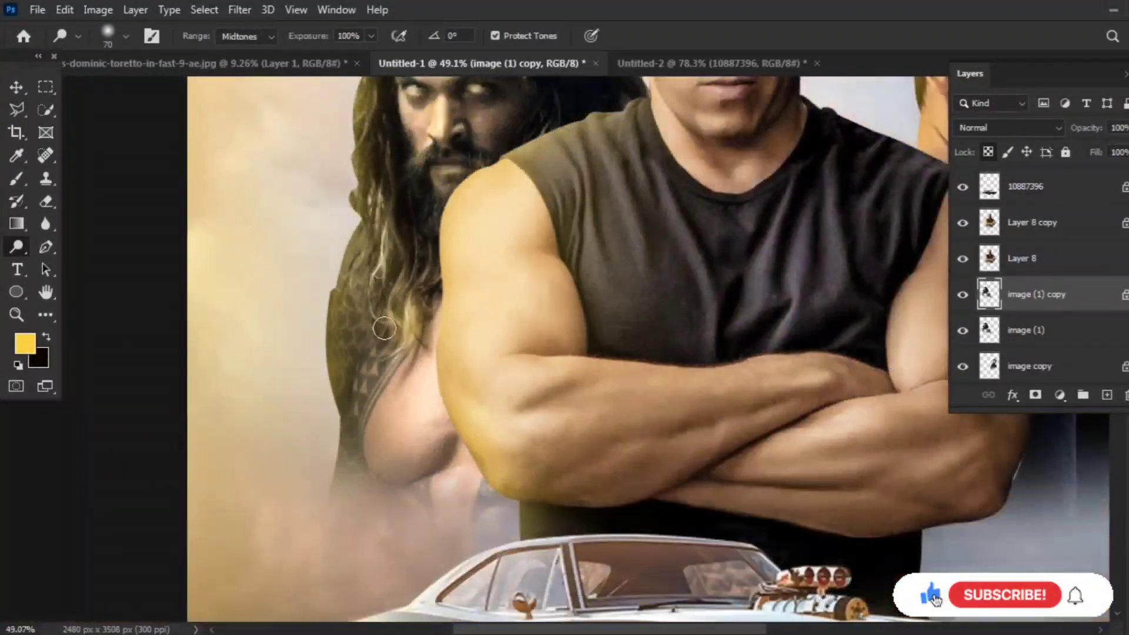
scroll(504, 406, down, 1)
key(v)
scroll(504, 406, down, 2)
scroll(231, 227, down, 1)
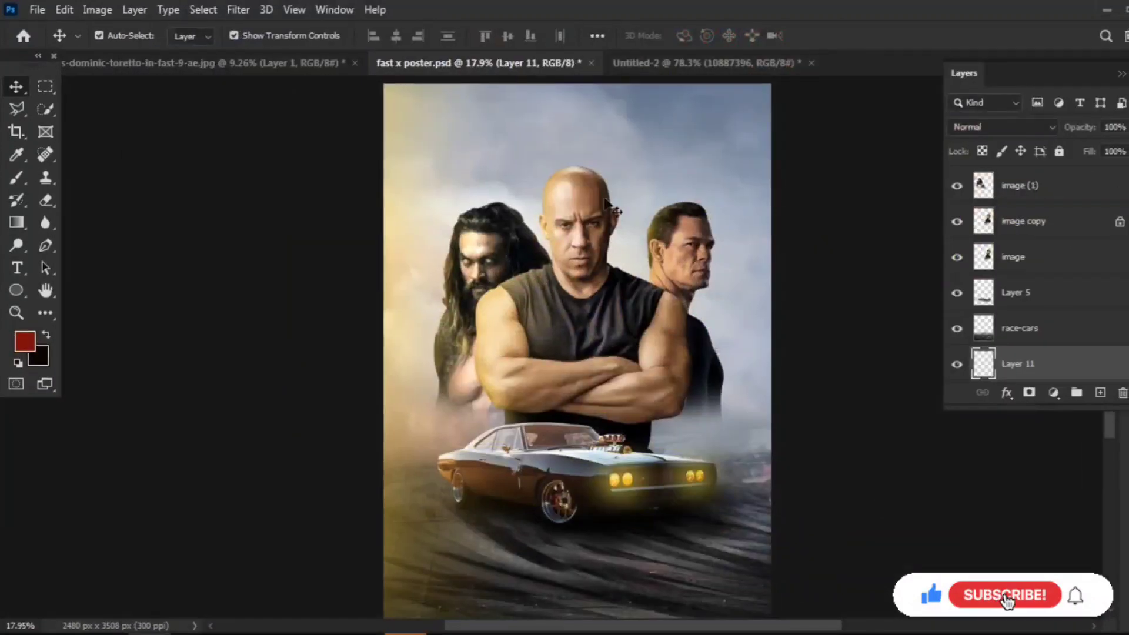
Set the foreground colour to purple
click(25, 343)
click(666, 171)
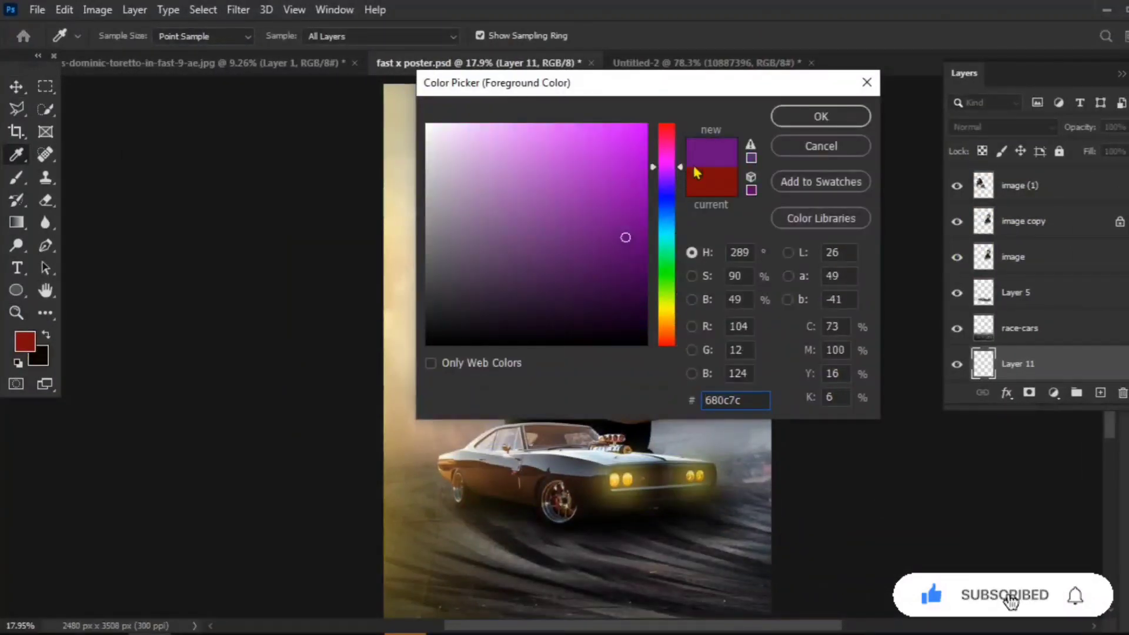
click(820, 116)
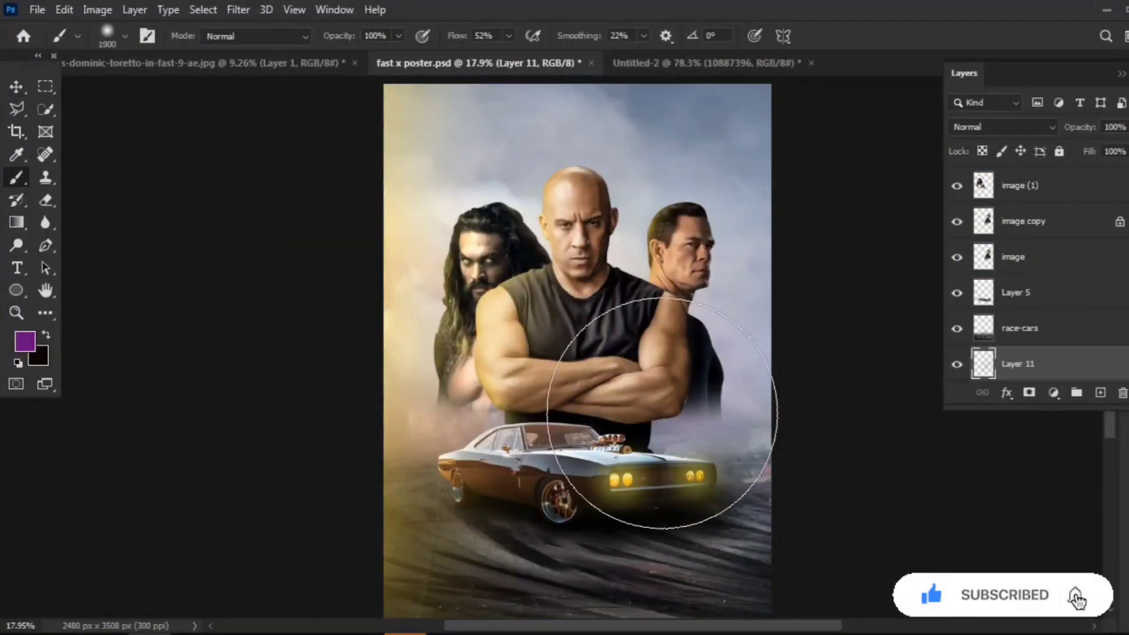
Switch to a bright yellow and reduce the brush size to 1100 for the sky wash
click(24, 343)
click(667, 249)
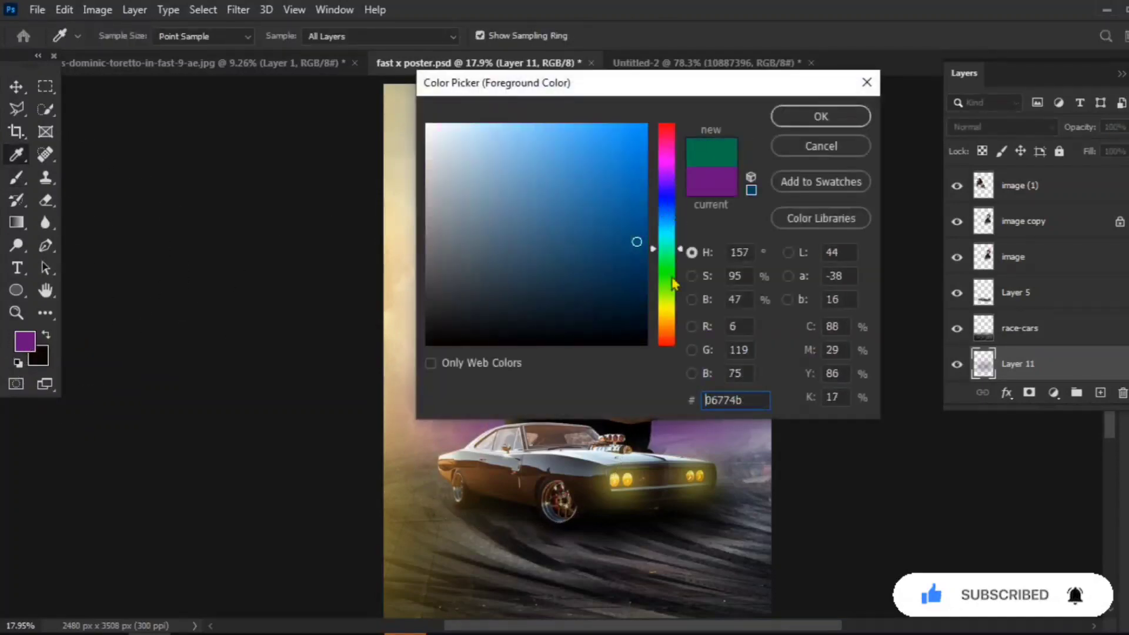
click(618, 172)
drag(674, 285, 666, 314)
click(613, 136)
click(821, 116)
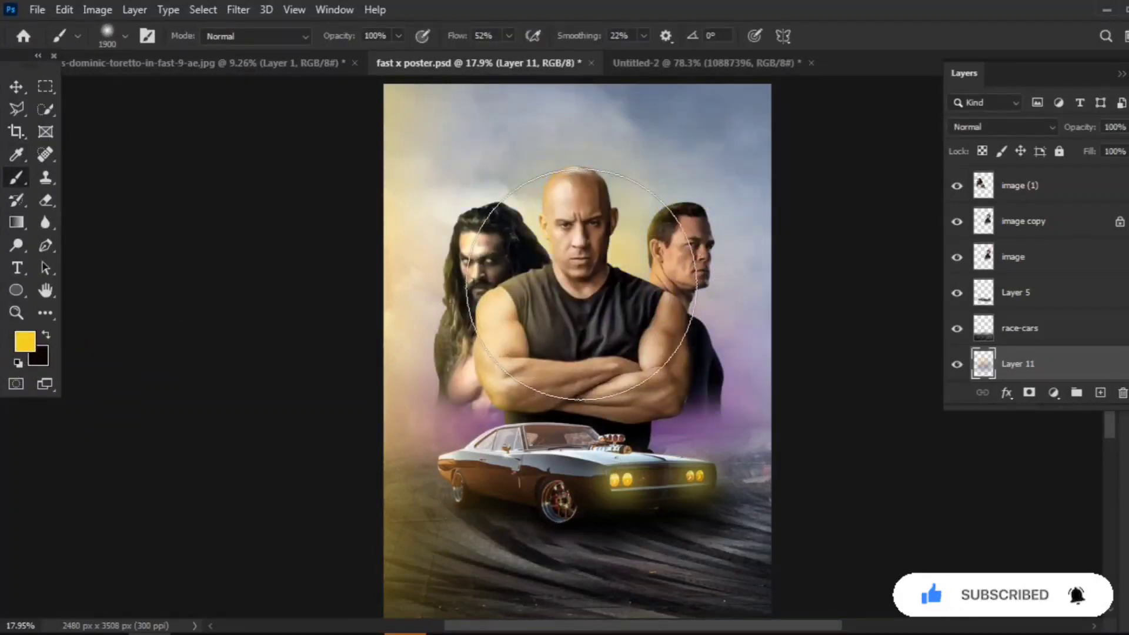
alt+scroll(582, 284, up, 2)
key(bracketleft)
key(bracketleft)
key(bracketleft)
key(bracketleft)
key(bracketleft)
key(bracketleft)
key(bracketleft)
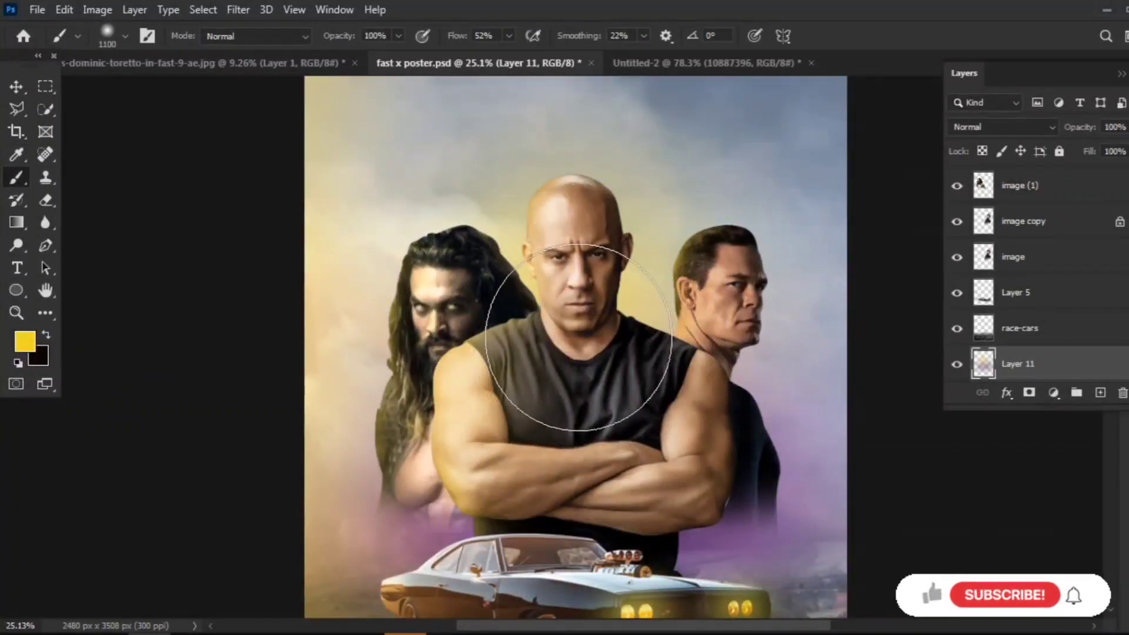
alt+scroll(650, 295, up, 1)
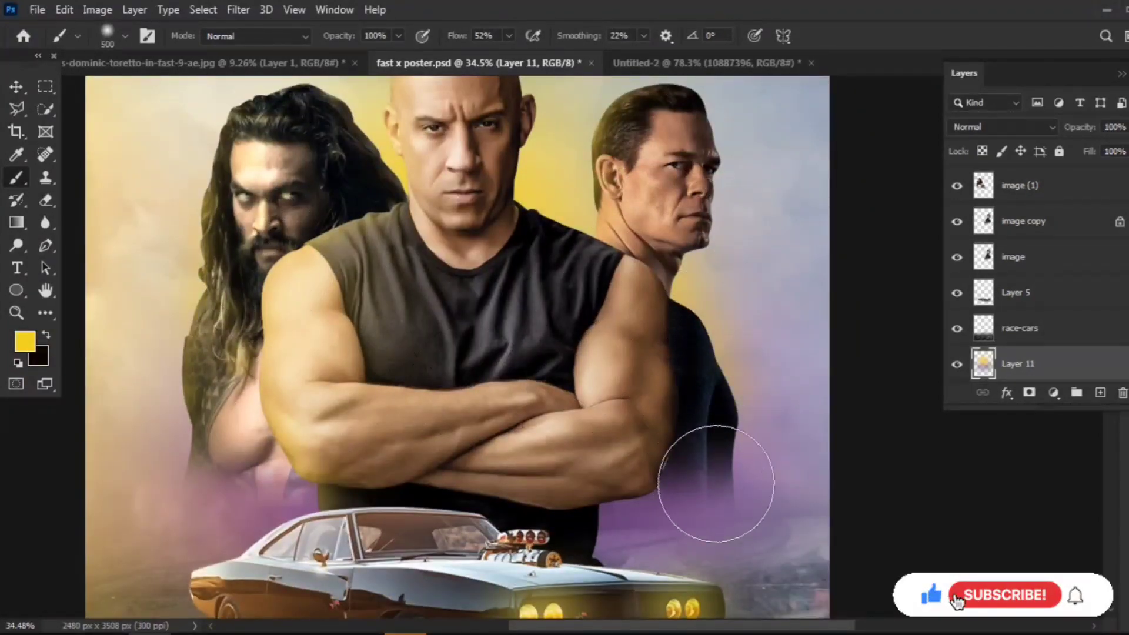
alt+scroll(716, 484, down, 1)
alt+scroll(588, 294, down, 1)
Paint orange and then red tints over the sky's top-right
click(25, 341)
drag(667, 310, 666, 331)
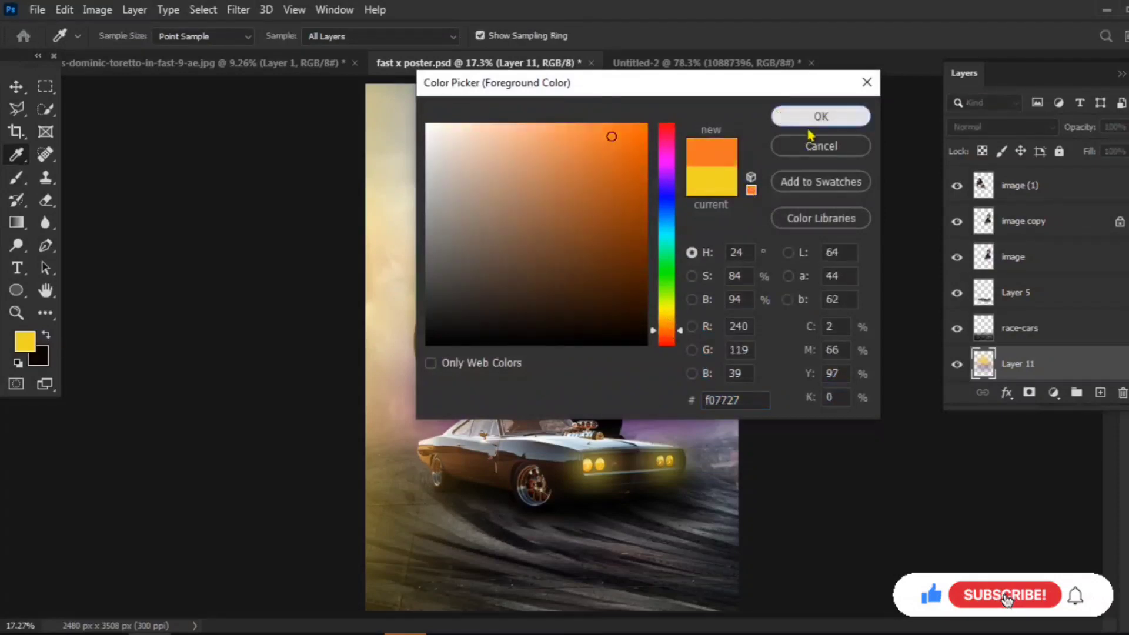
click(813, 121)
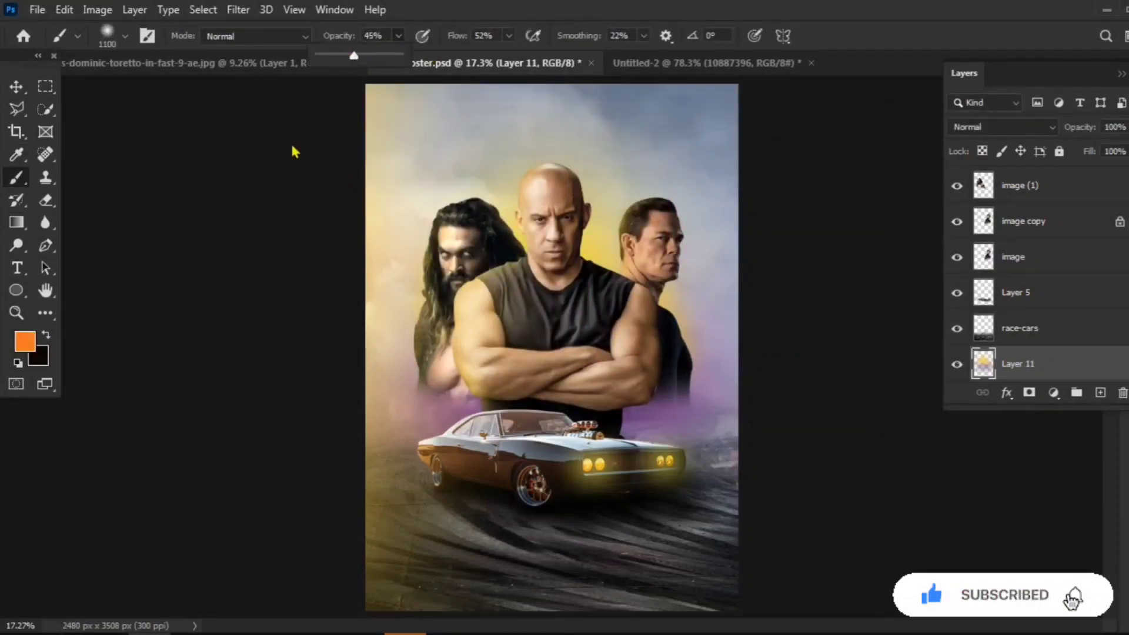
alt+scroll(365, 189, up, 1)
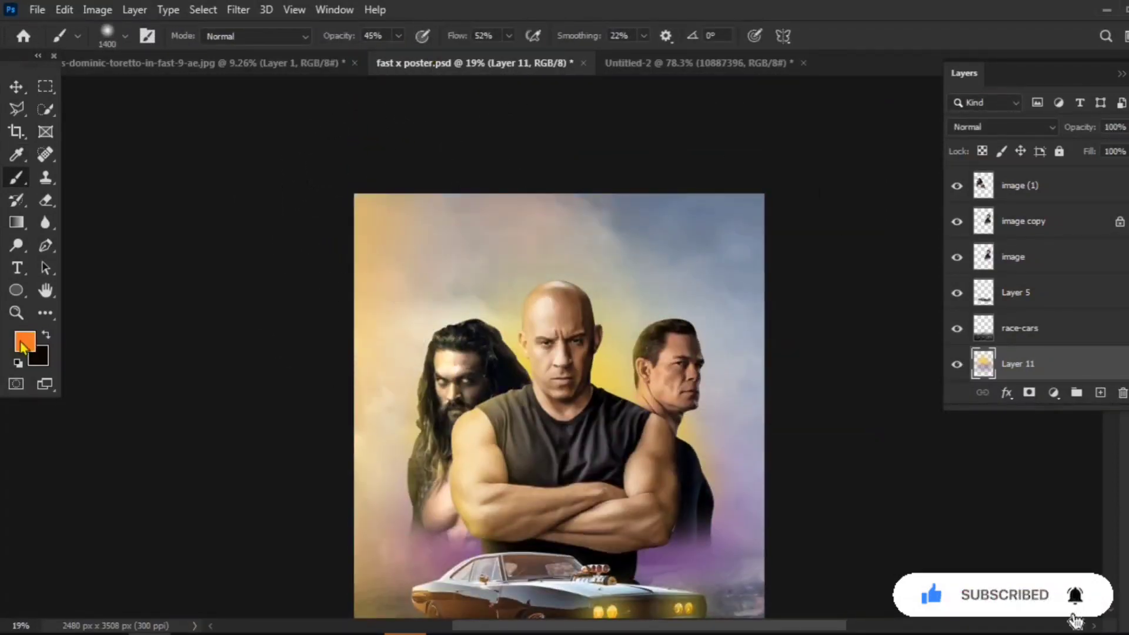
click(24, 341)
click(620, 132)
click(820, 113)
drag(680, 188, 802, 257)
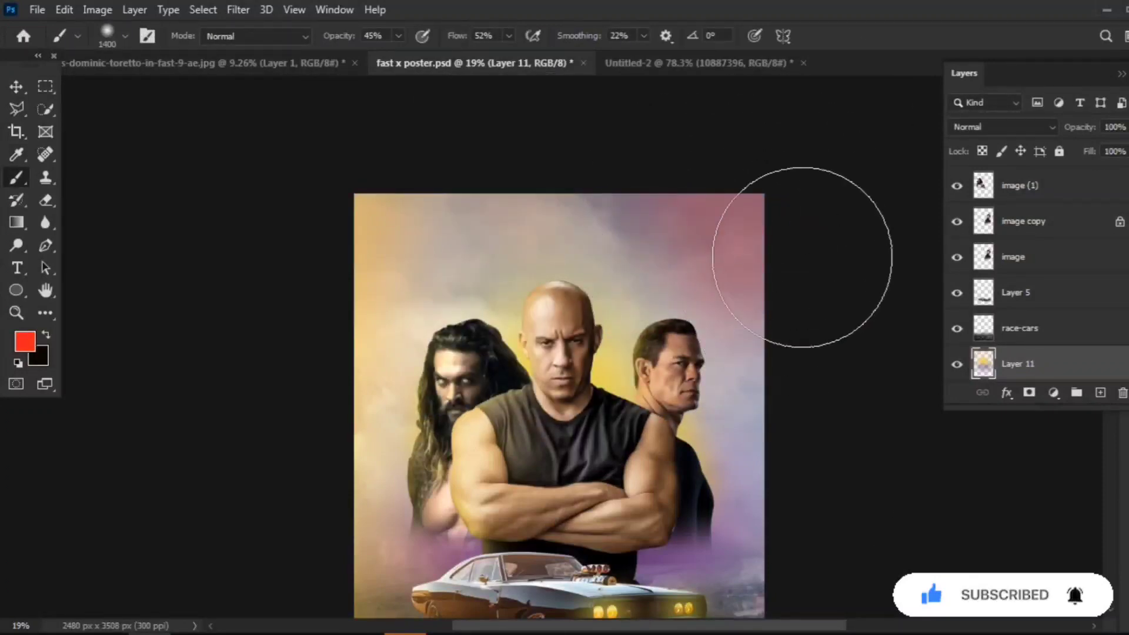
Paint a bluish-purple tint across the top of the sky
click(24, 341)
click(665, 176)
click(822, 113)
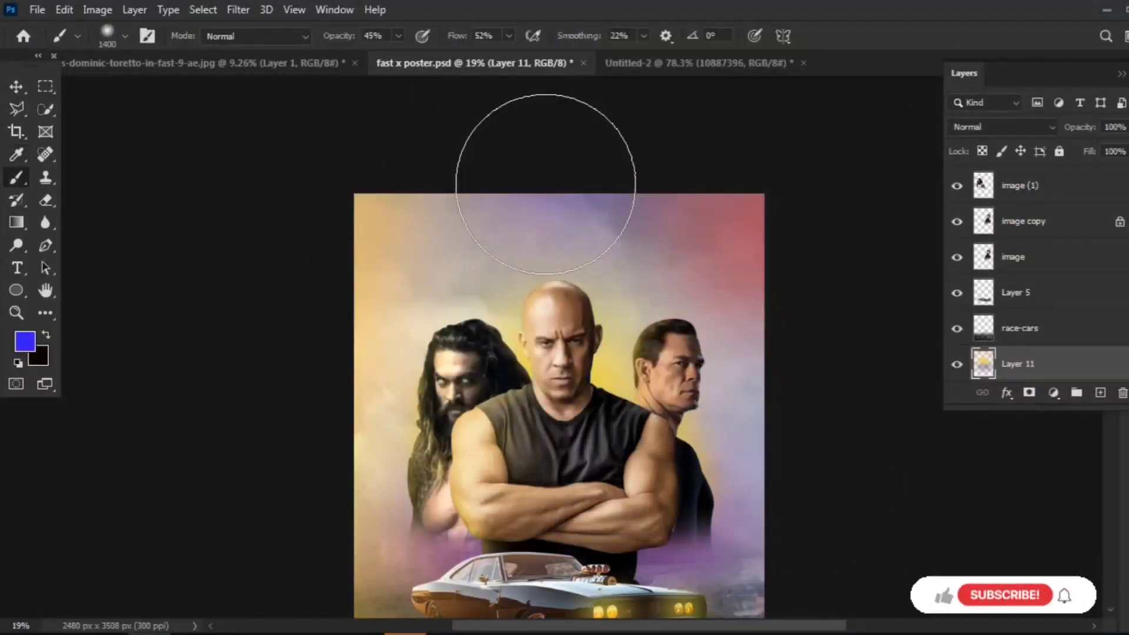
drag(518, 165, 555, 223)
alt+scroll(788, 347, down, 2)
alt+scroll(687, 320, up, 1)
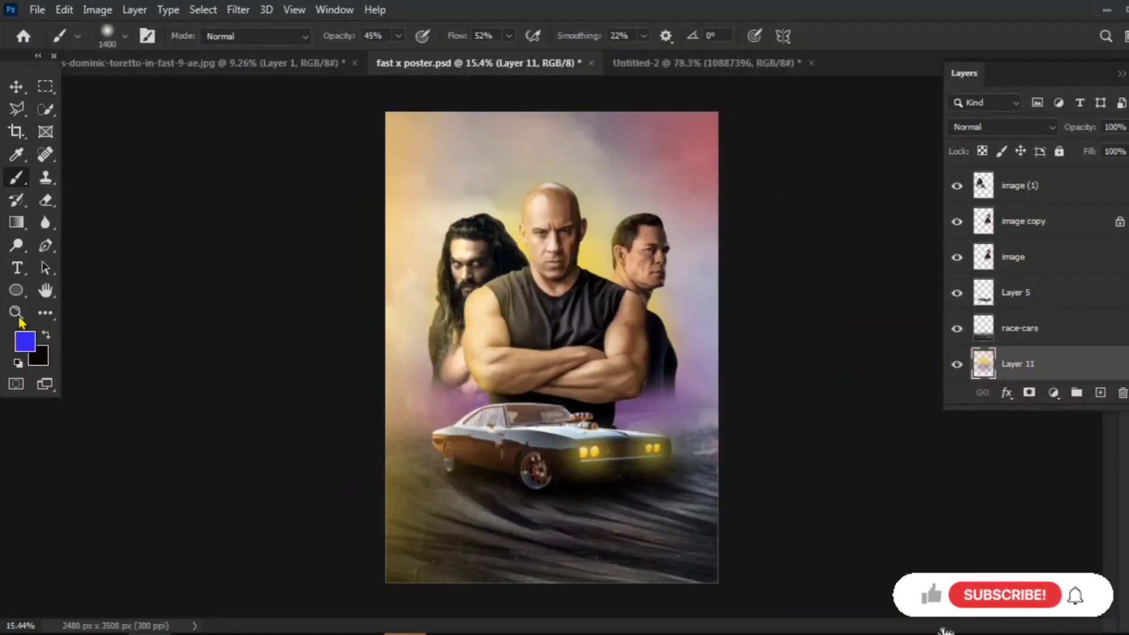
Set the foreground colour to green
click(24, 342)
click(667, 270)
click(822, 115)
Shrink the FAST X logo with a free-transform scale
alt+scroll(746, 218, down, 1)
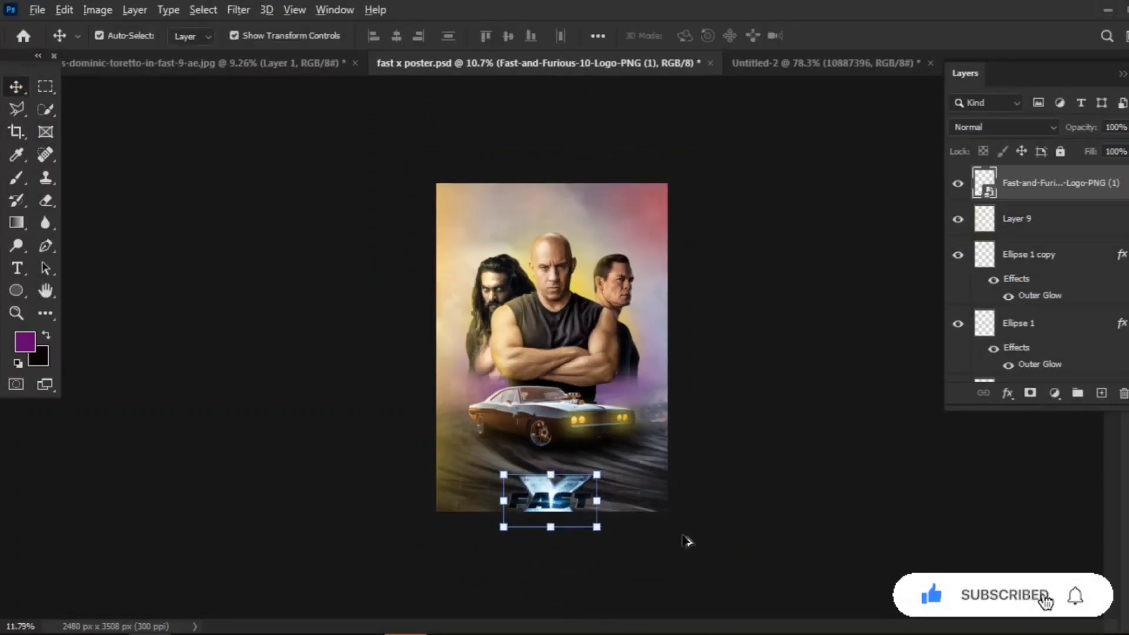
alt+scroll(687, 540, up, 5)
key(ctrl+t)
drag(610, 151, 589, 352)
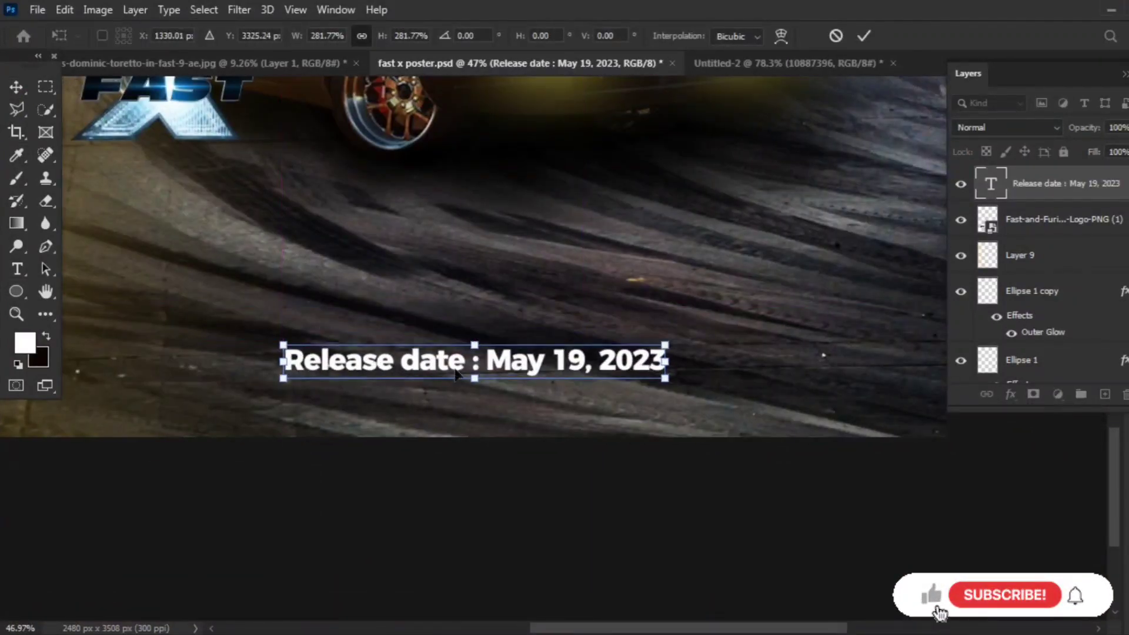
key(Return)
Enlarge the release date text slightly and make it read 'RELEASE DATE : MAY 19, 2023' in capitals
double_click(464, 360)
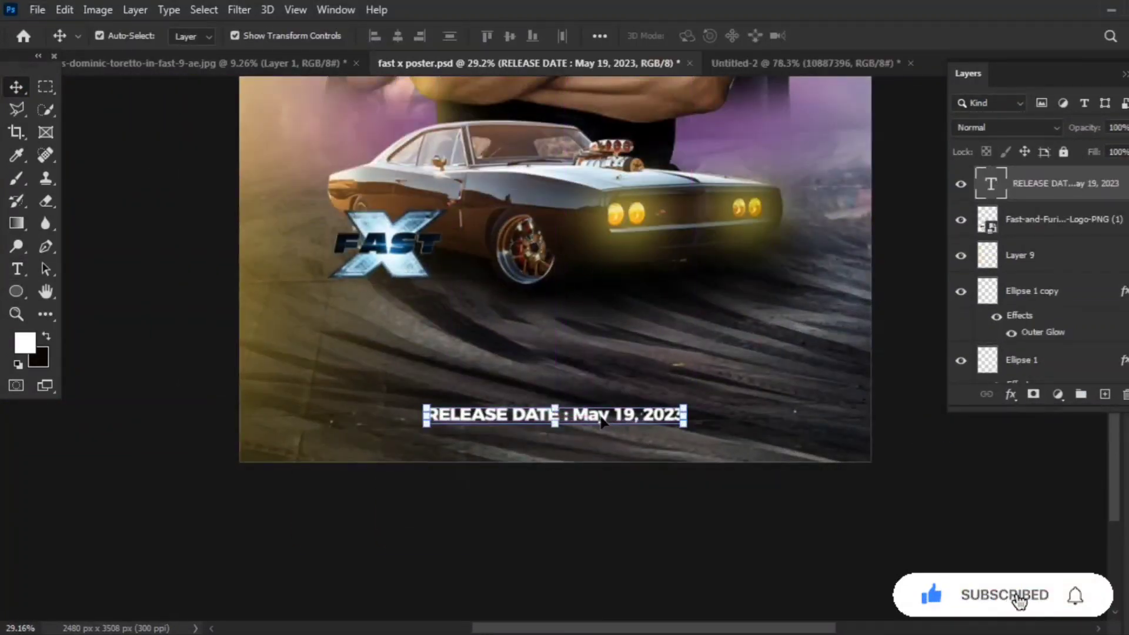
scroll(608, 422, up, 3)
drag(555, 400, 554, 403)
key(Return)
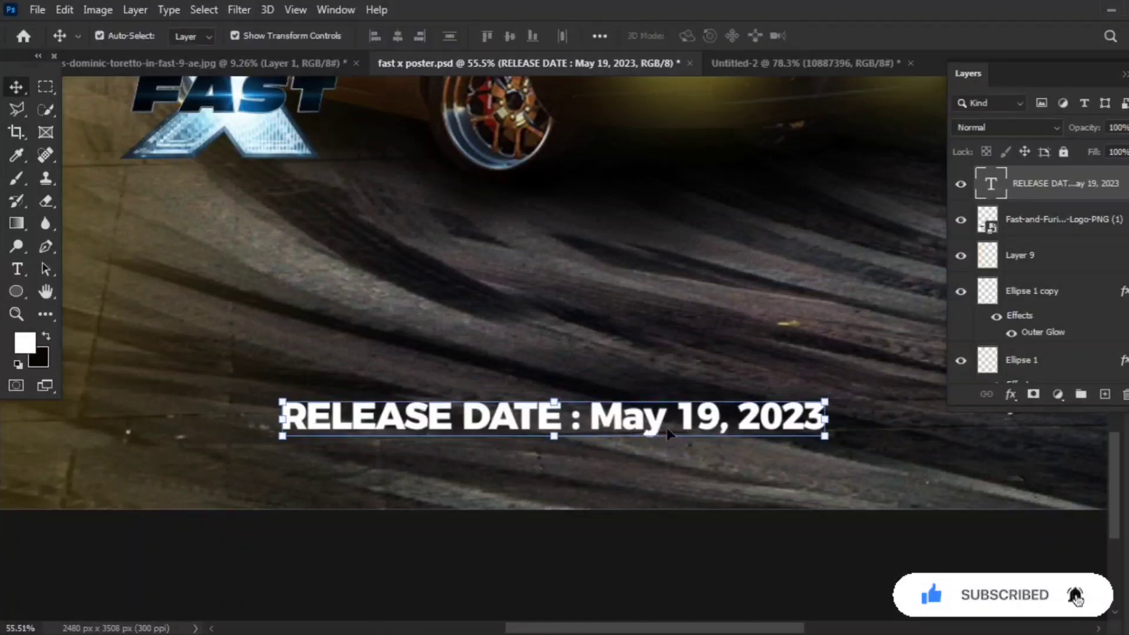
double_click(661, 419)
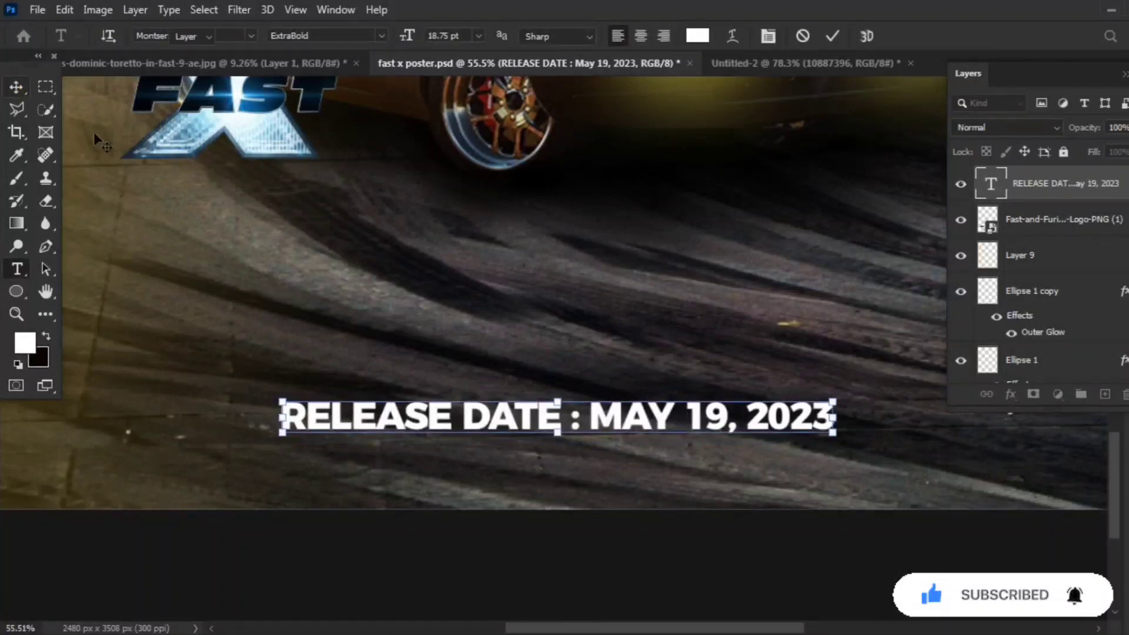
key(ctrl+Return)
Move the FAST X logo to the top centre and scale it down further
scroll(529, 294, down, 3)
drag(479, 449, 542, 165)
scroll(547, 179, up, 3)
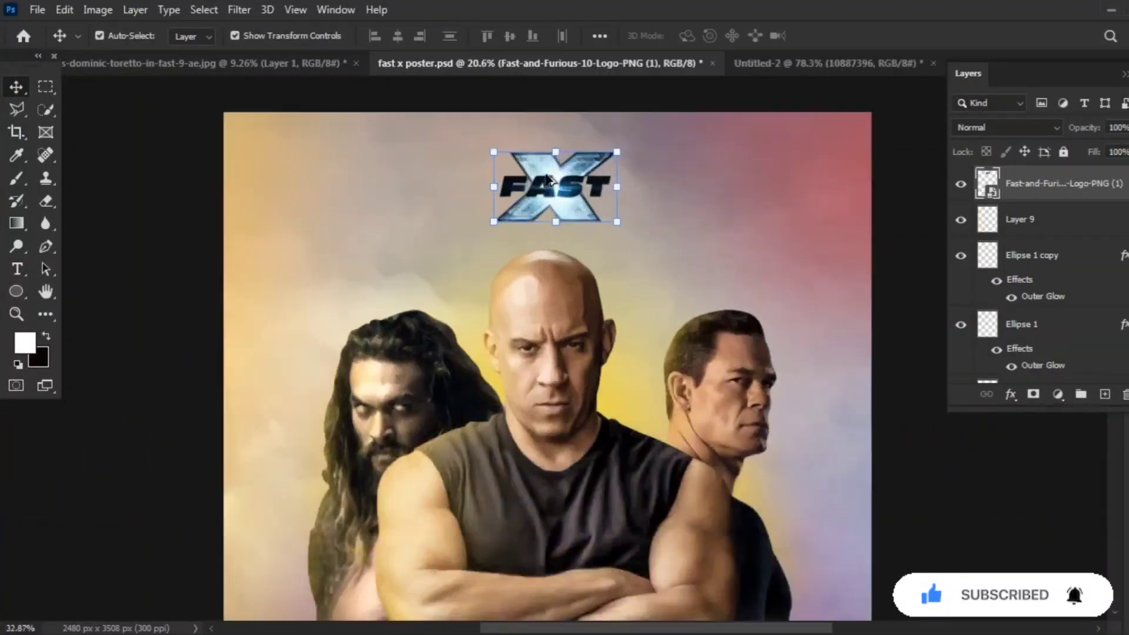
key(ctrl+t)
drag(702, 285, 649, 227)
key(Return)
scroll(366, 202, down, 3)
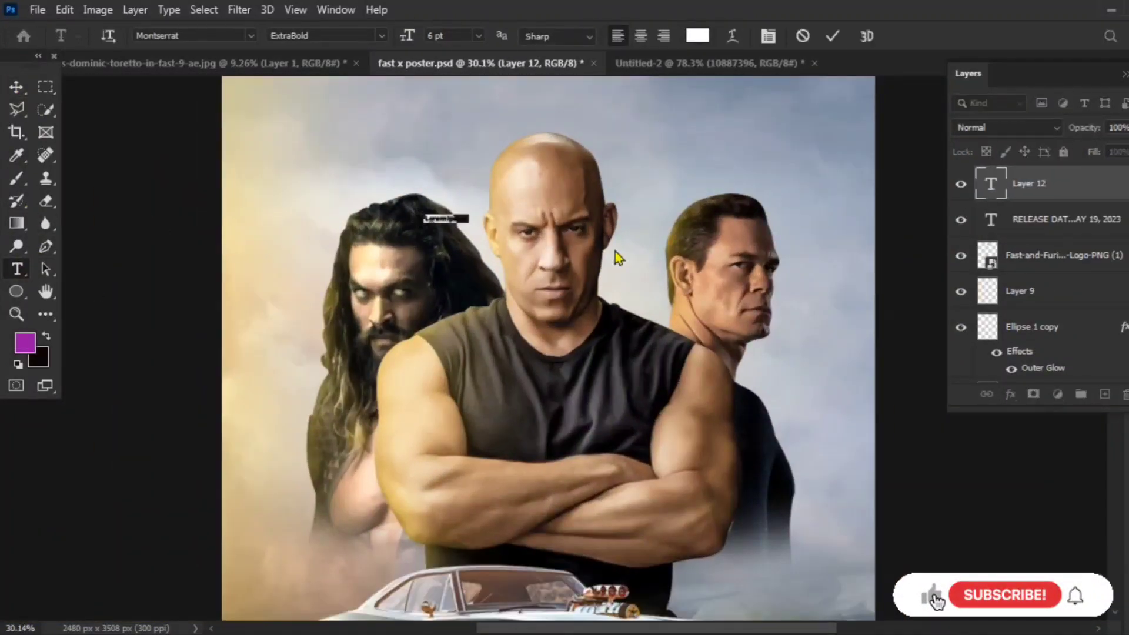
Commit the typed X, then scale it huge, spanning from below the logo to the car
scroll(447, 218, up, 5)
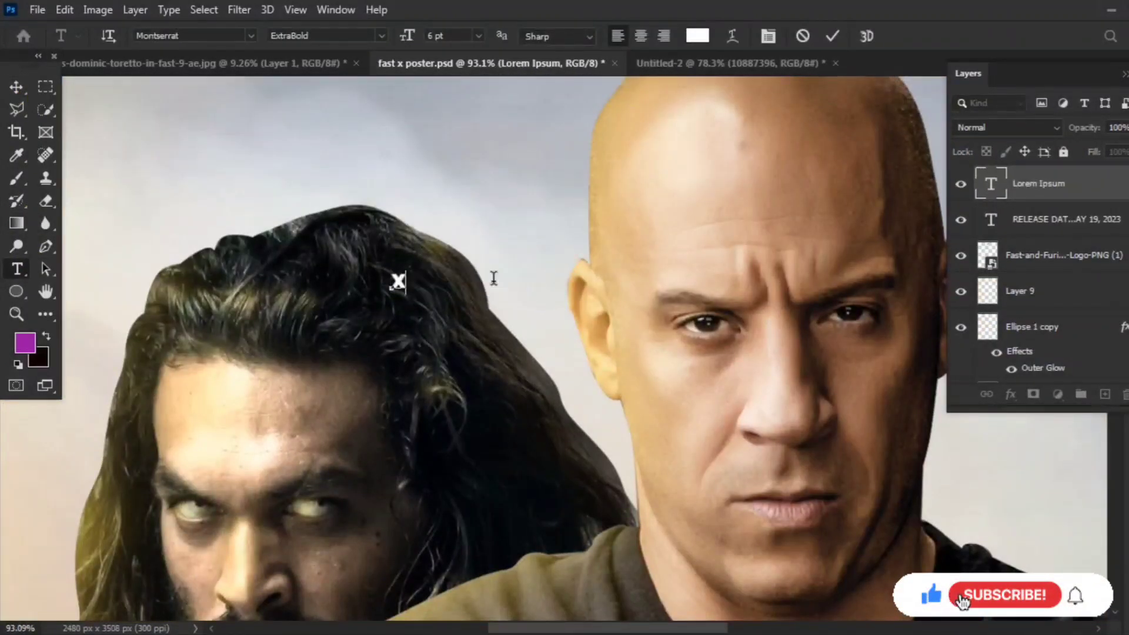
key(ctrl+Return)
key(ctrl+t)
scroll(645, 250, down, 2)
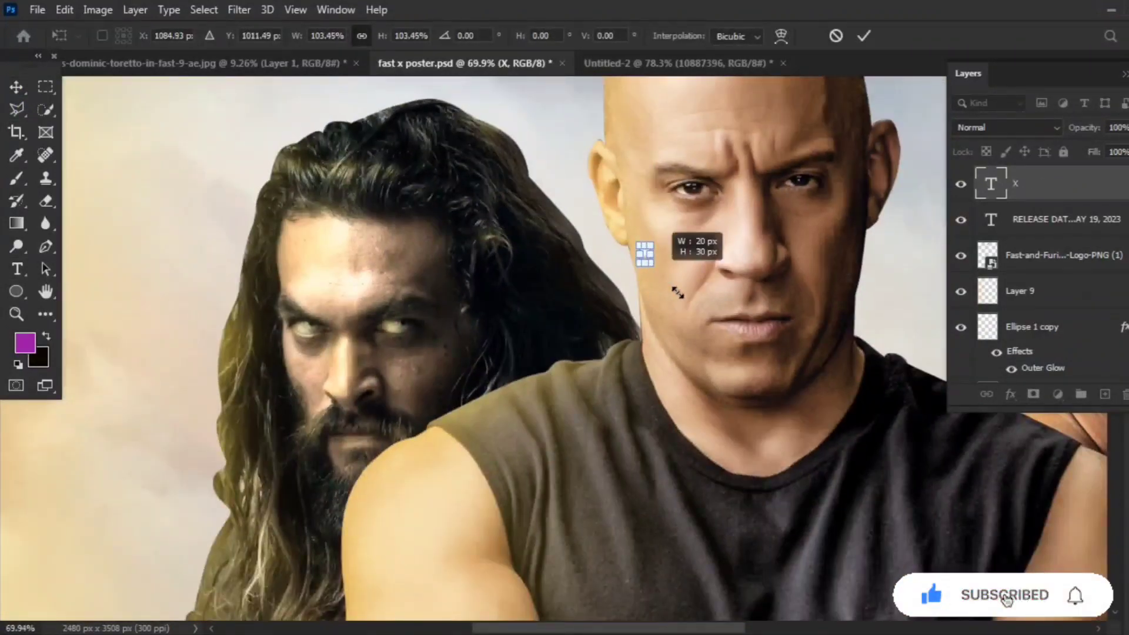
drag(678, 292, 838, 538)
scroll(818, 482, down, 5)
drag(811, 382, 824, 146)
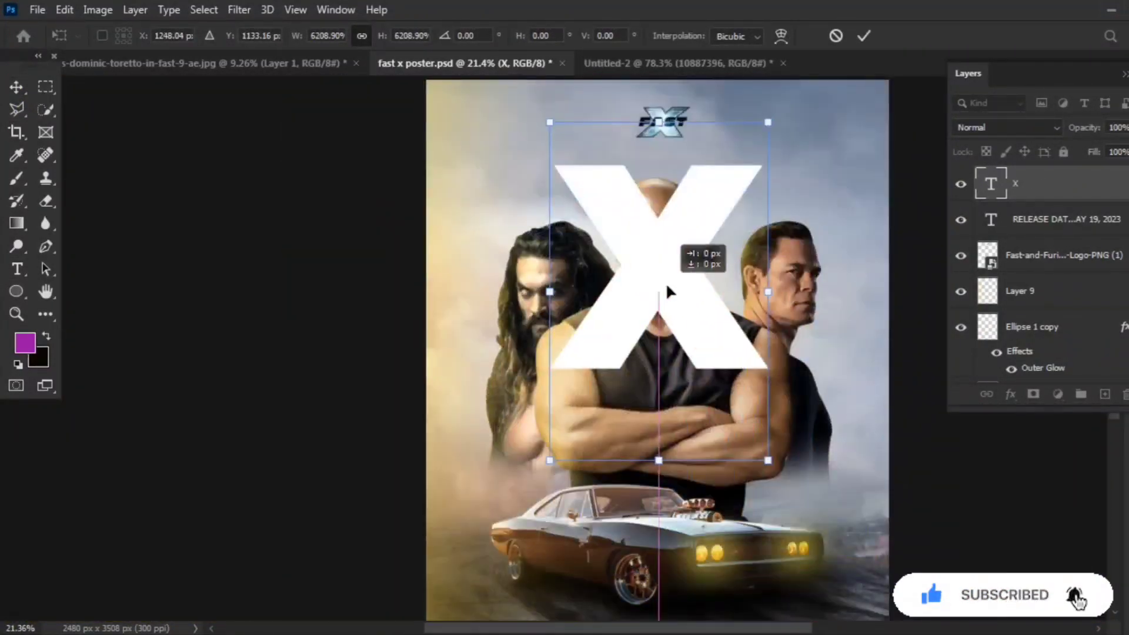
drag(654, 291, 663, 291)
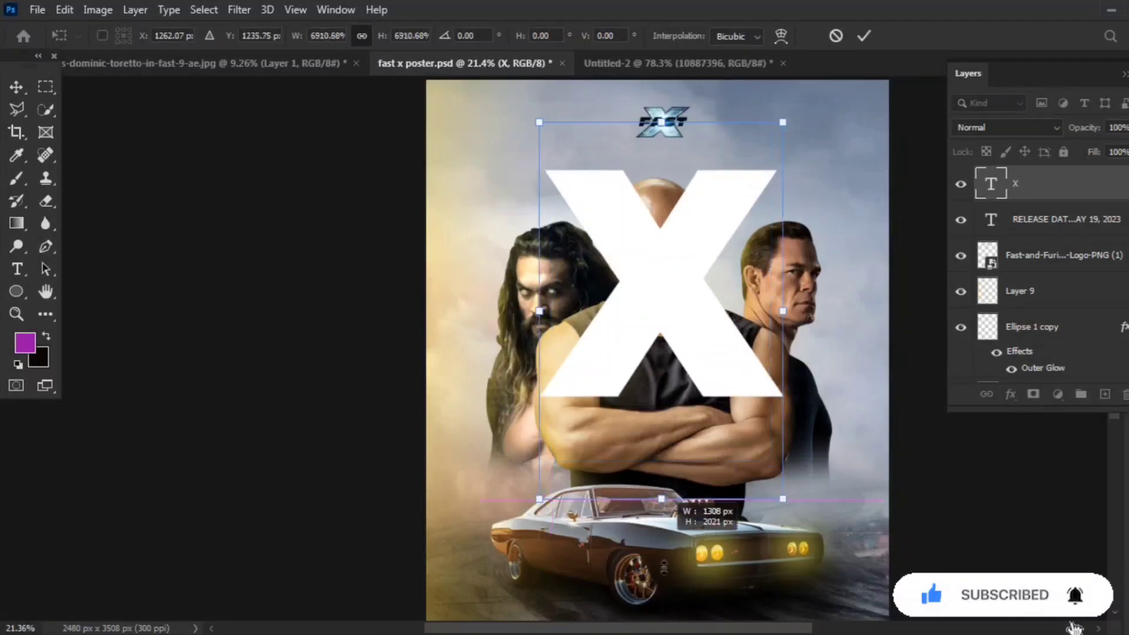
drag(662, 461, 661, 577)
drag(706, 383, 706, 392)
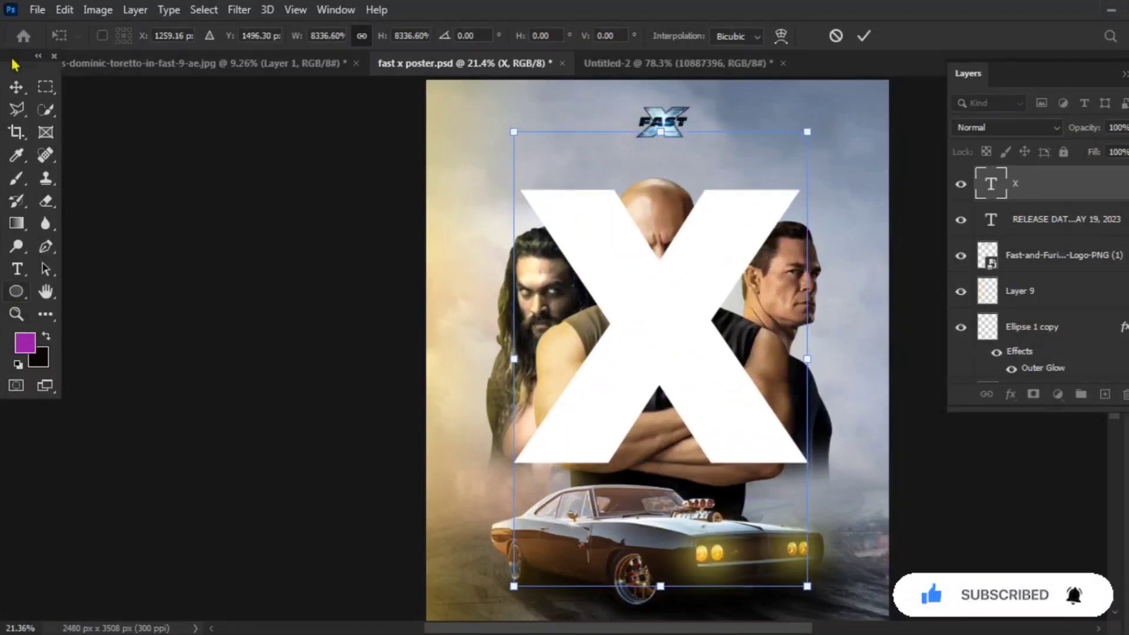
click(15, 87)
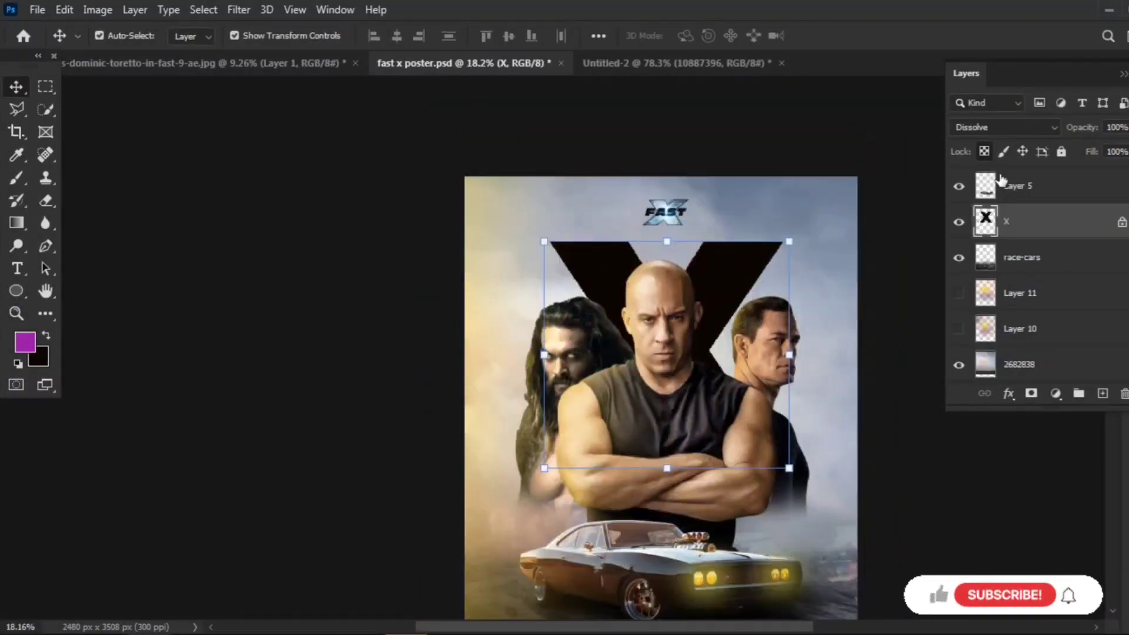
Set the X layer's blend mode to Overlay and nudge it up and left
click(1002, 127)
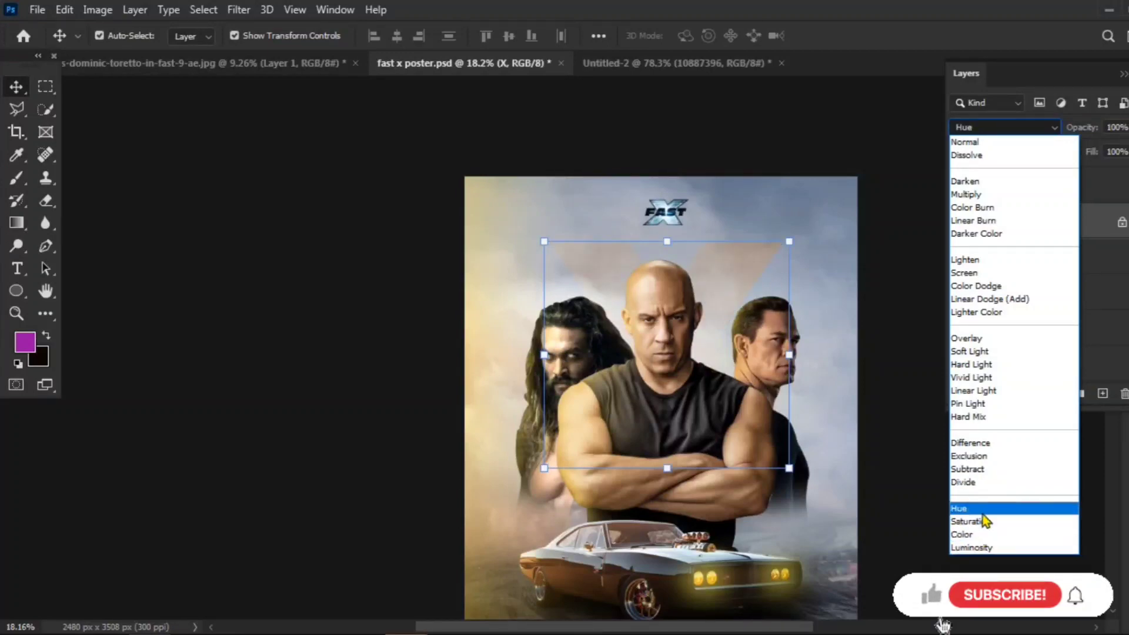
click(967, 339)
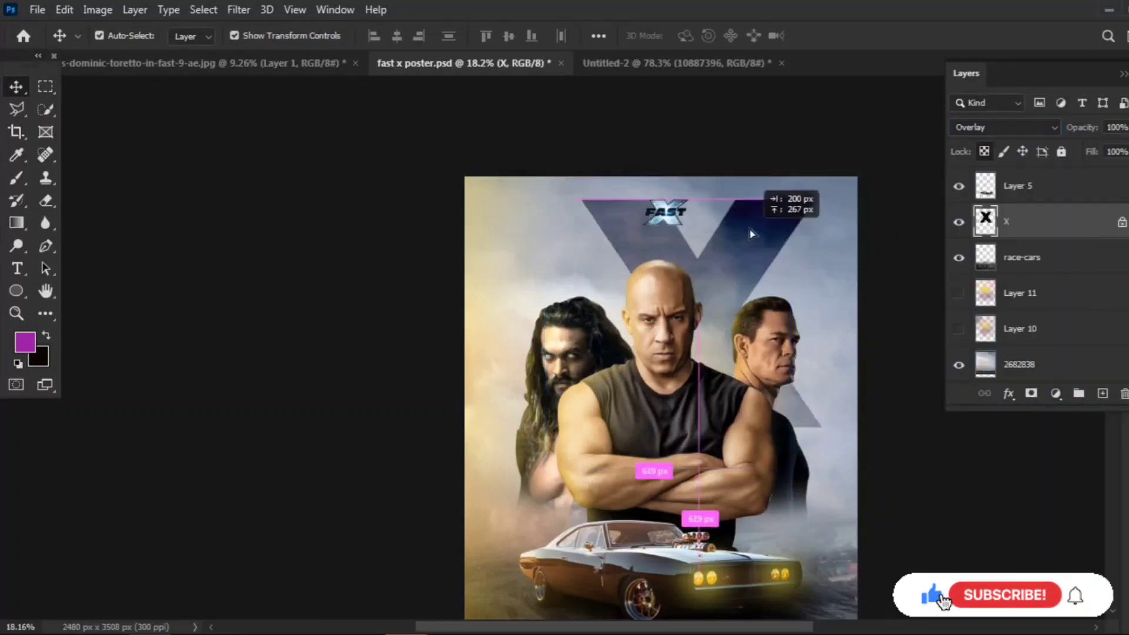
drag(716, 280, 692, 266)
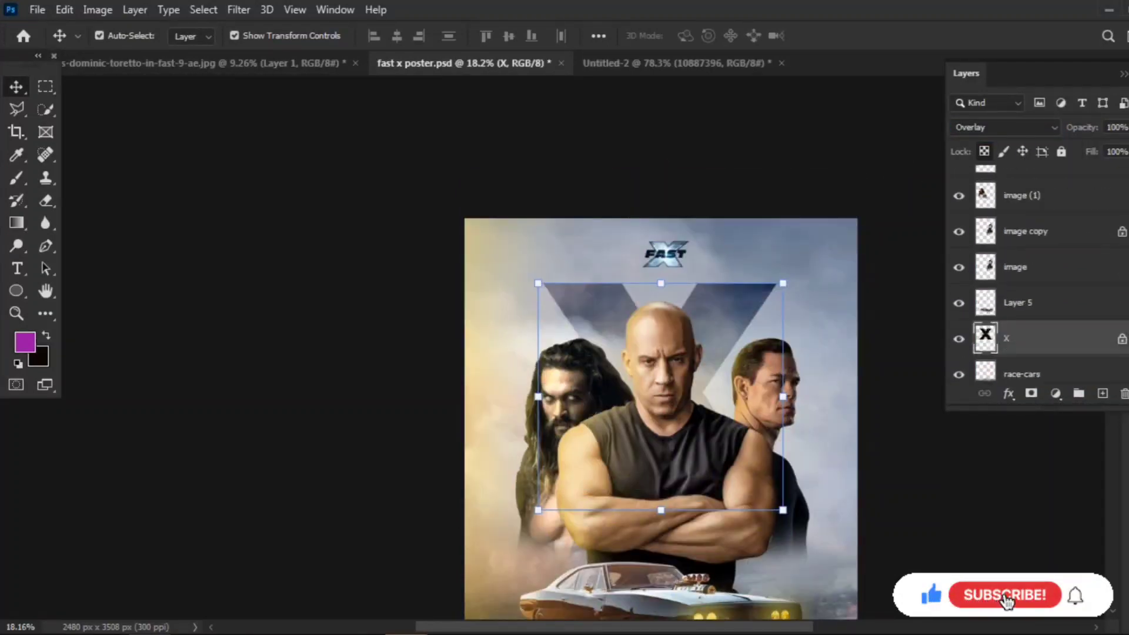
scroll(1035, 276, up, 5)
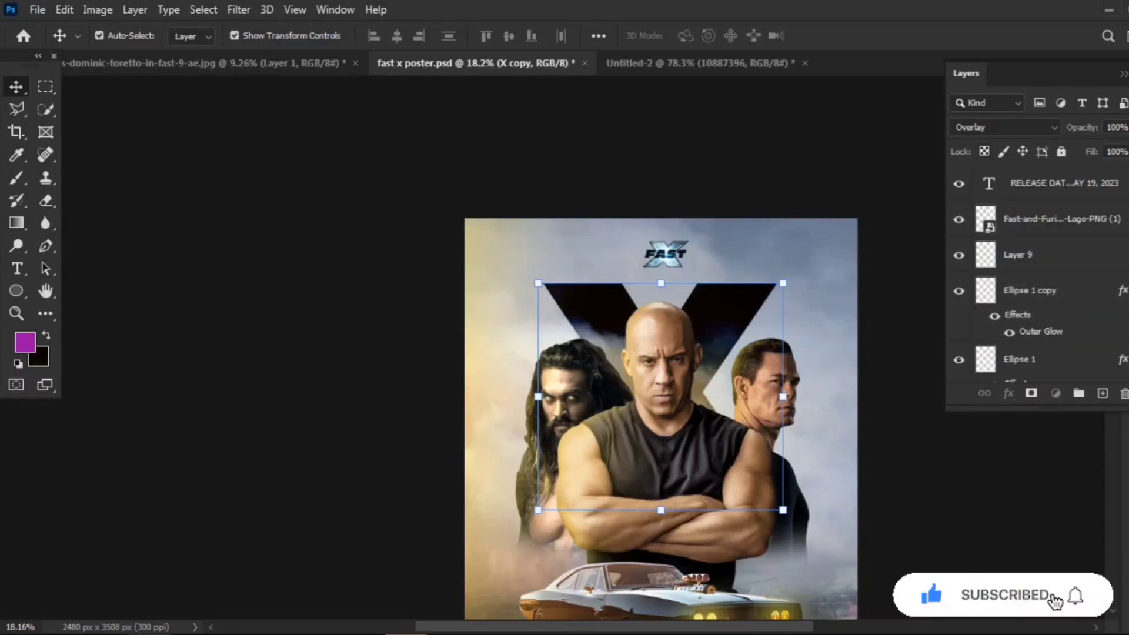
scroll(1035, 277, down, 3)
scroll(1035, 276, down, 3)
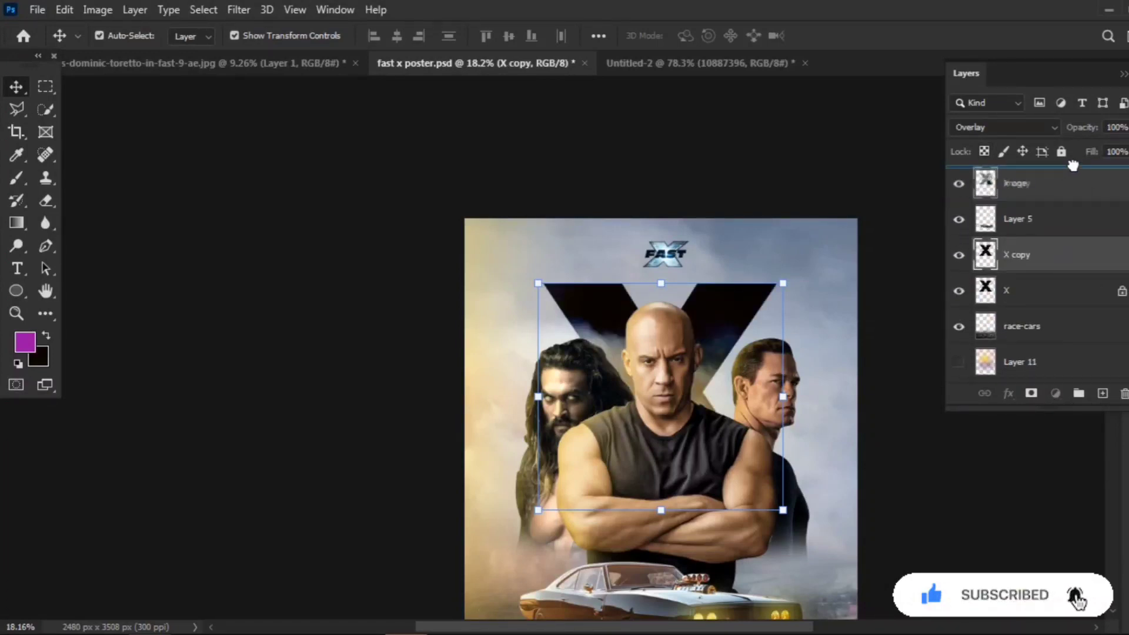
Move the X copy layer to the top of the layer stack and select it
drag(1074, 165, 1073, 170)
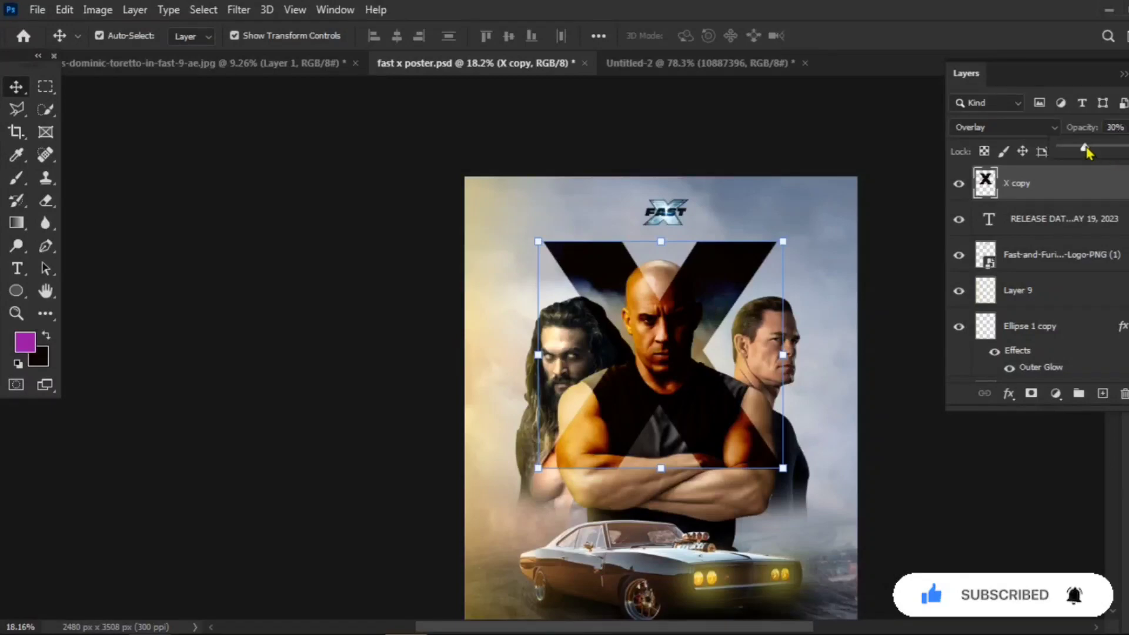
ctrl+click(1086, 188)
scroll(694, 492, down, 3)
scroll(694, 491, up, 6)
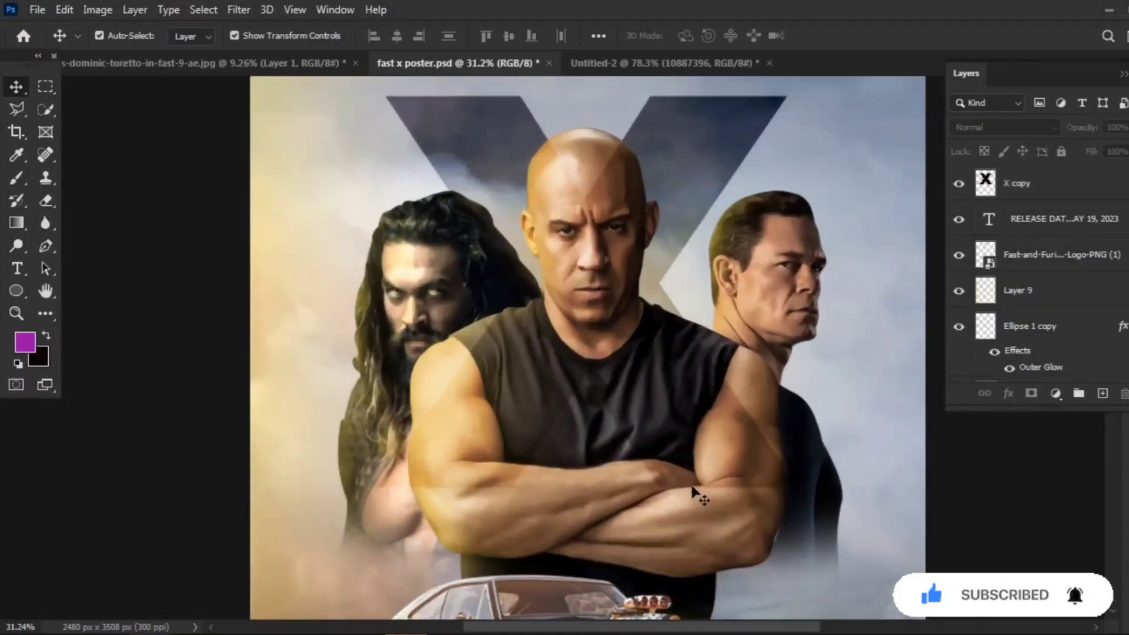
click(1085, 197)
Give the X copy layer a size-10 purple Stroke layer style
double_click(1065, 189)
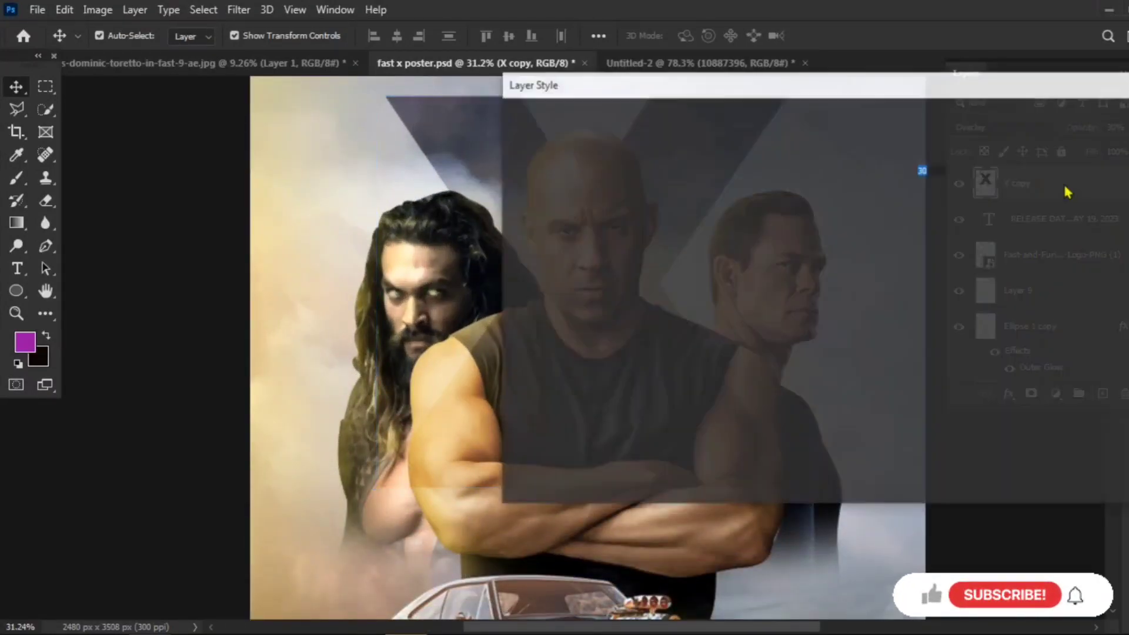
drag(588, 81, 793, 72)
click(750, 153)
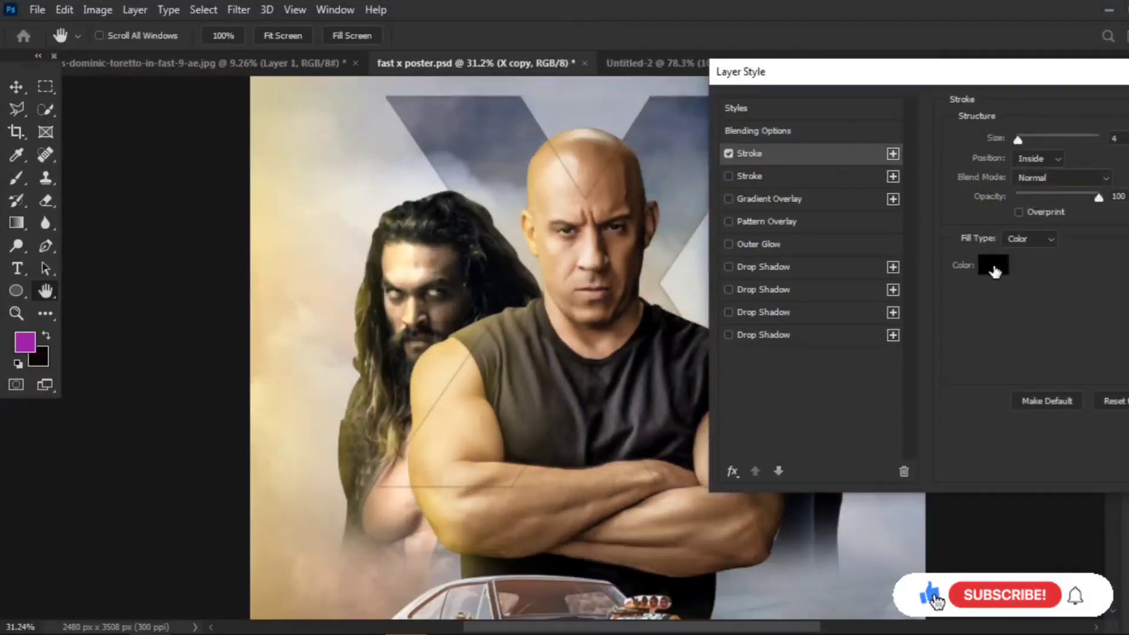
click(993, 265)
key(ctrl+v)
key(Return)
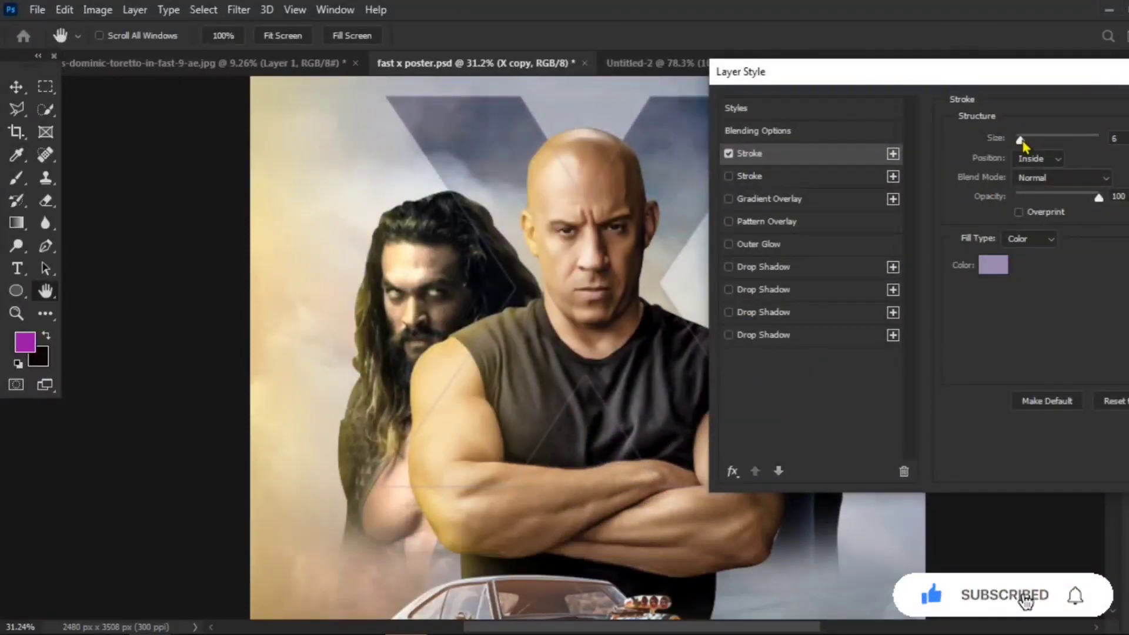
click(1005, 265)
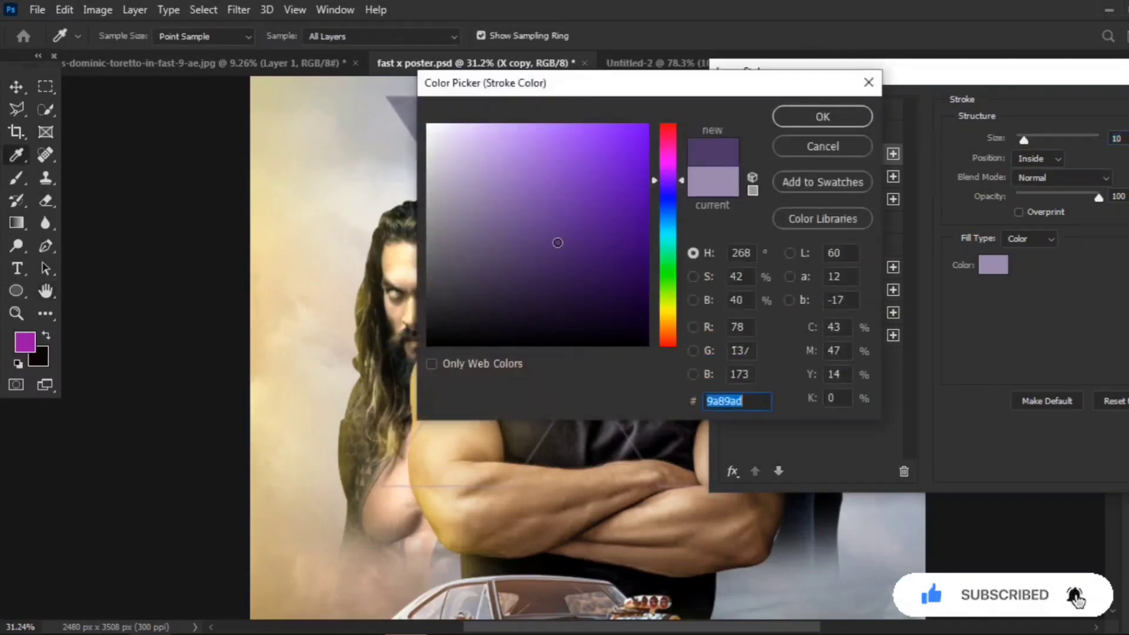
click(817, 117)
click(993, 264)
click(804, 124)
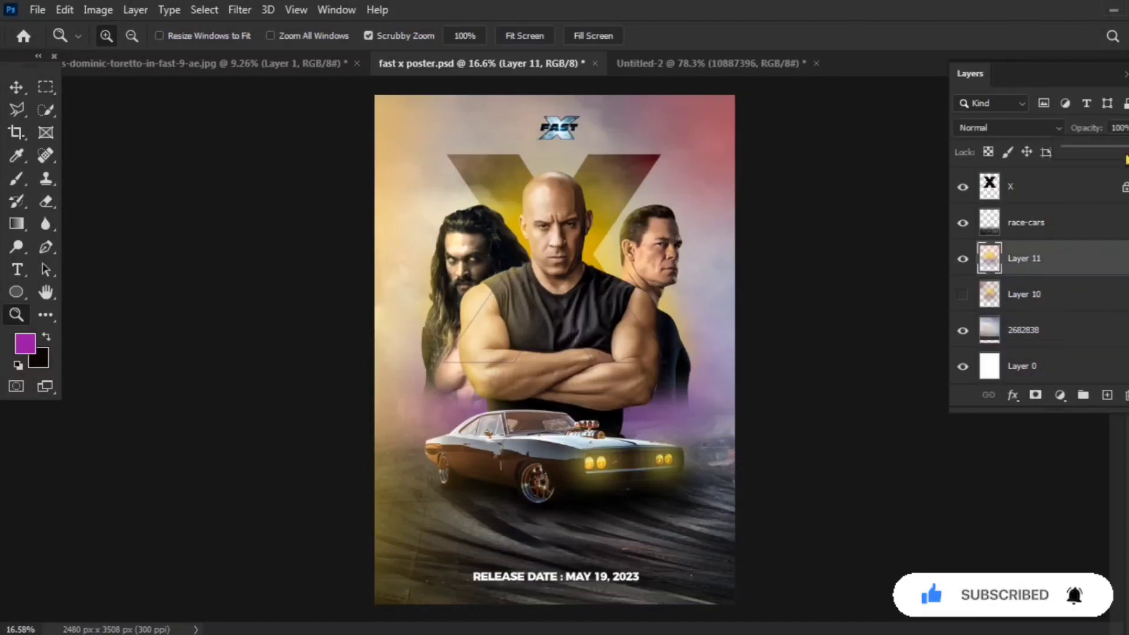
Deselect Layer 11, fit the whole poster on screen, and save it
key(v)
click(83, 131)
key(ctrl+0)
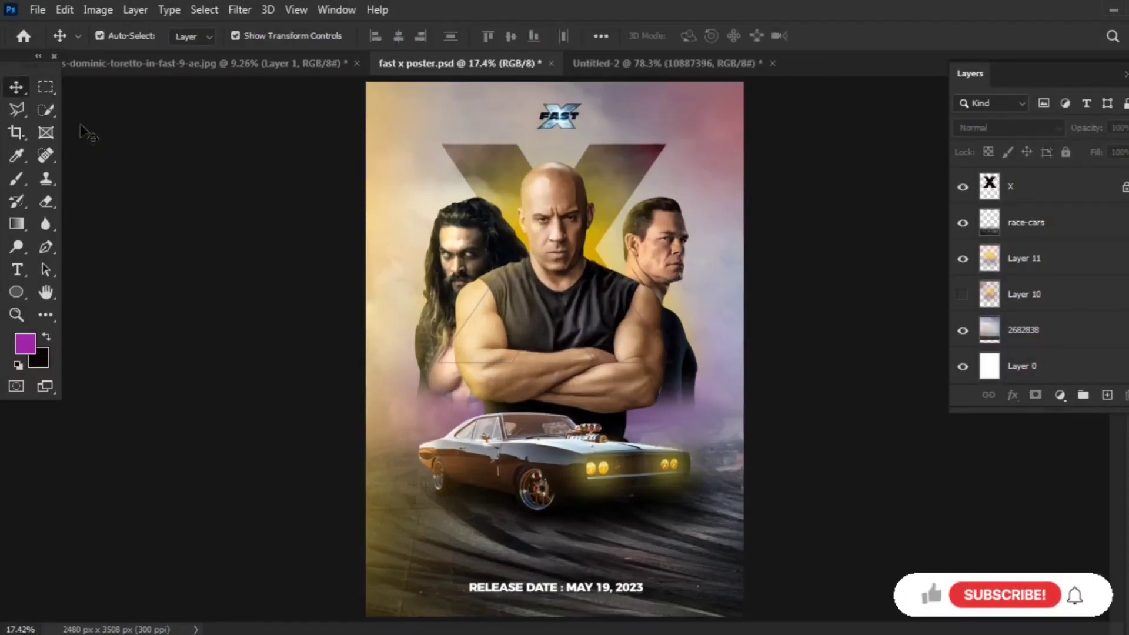
key(ctrl+s)
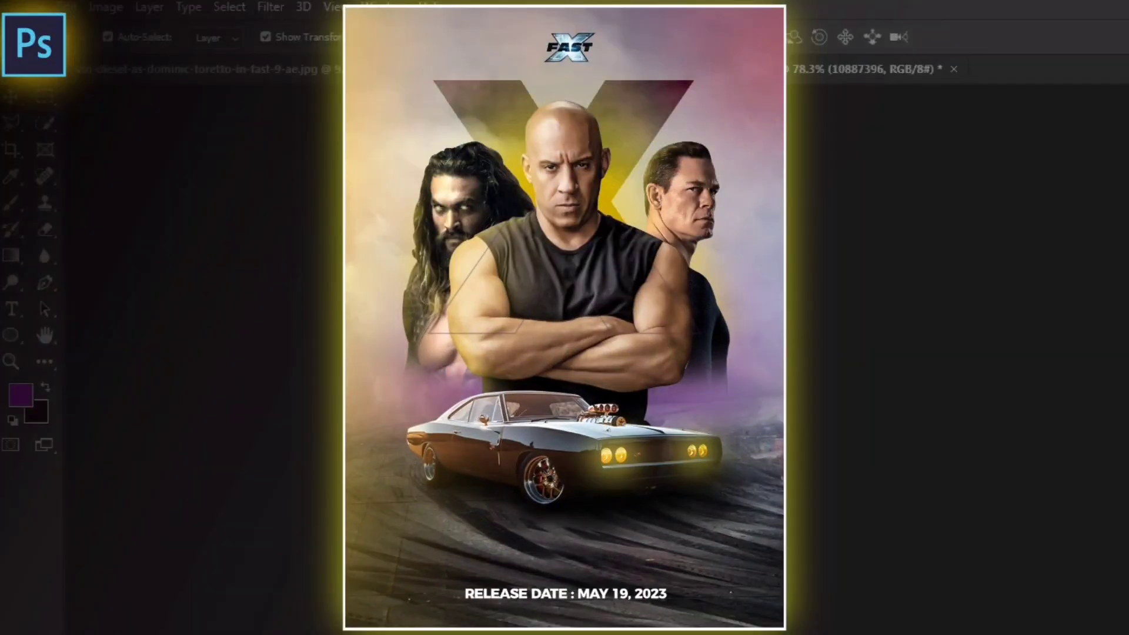